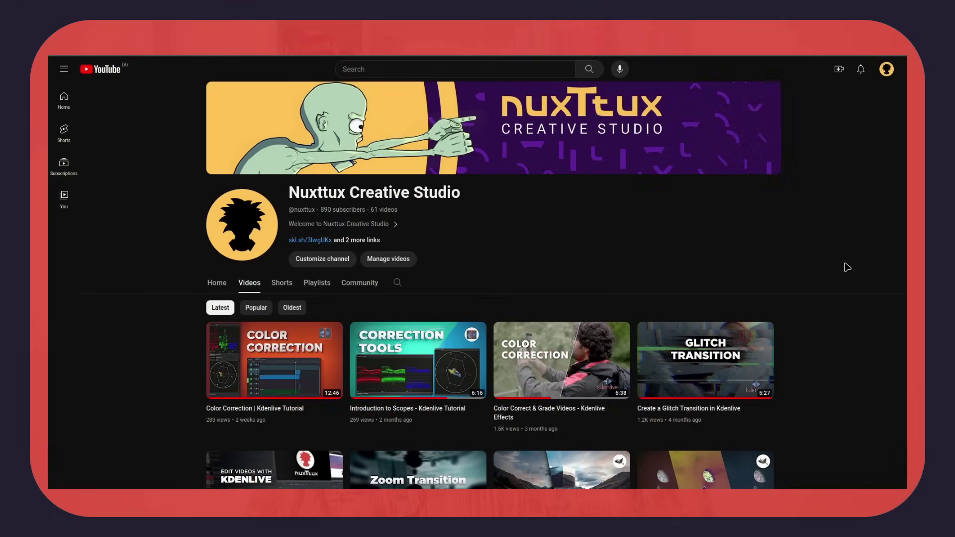
scroll(848, 267, "down", 2)
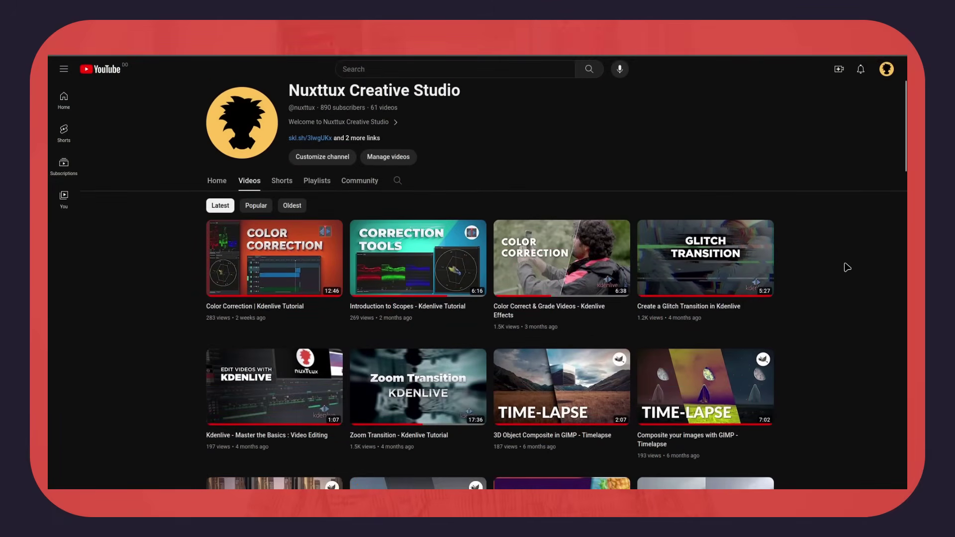
scroll(847, 268, "down", 2)
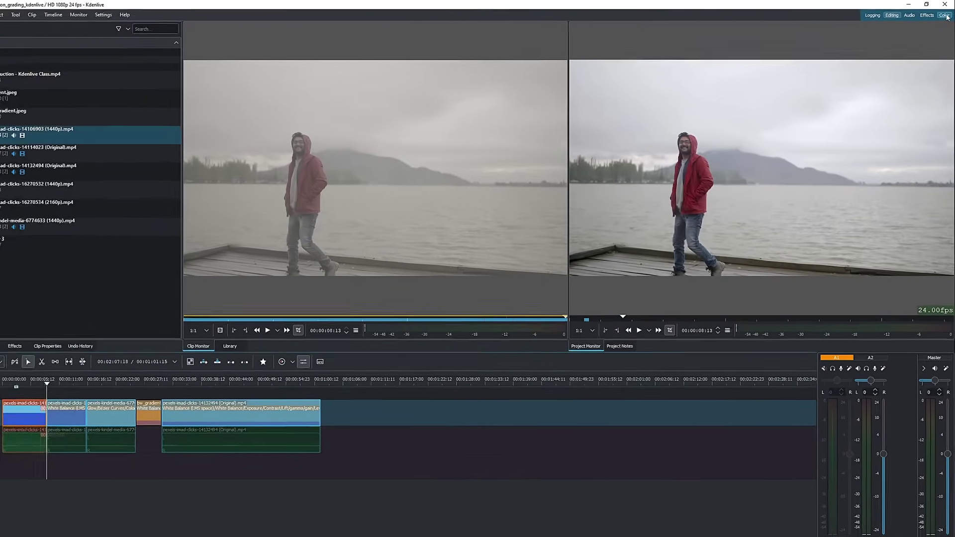
Step: Switch to the Color workspace layout and review which interface panels and scopes are enabled
left_click(945, 17)
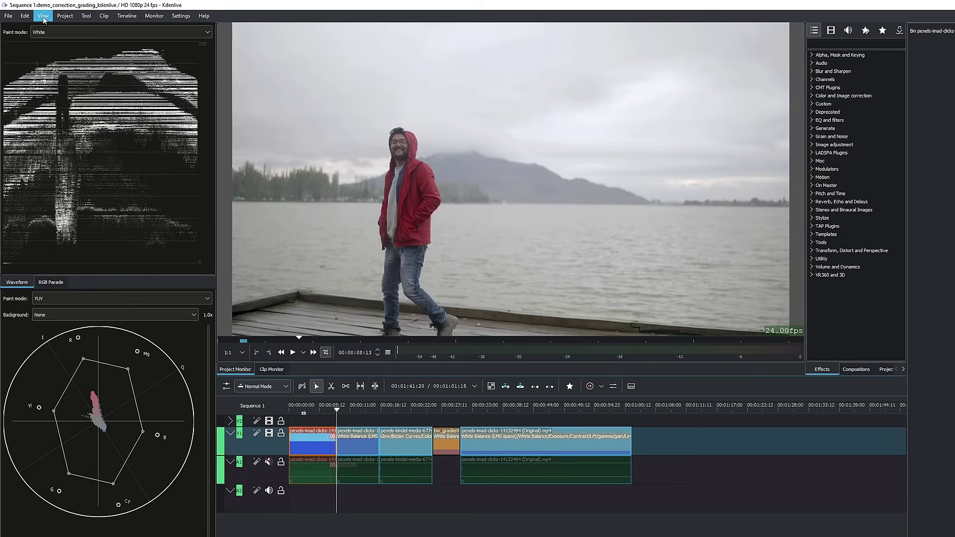
left_click(44, 16)
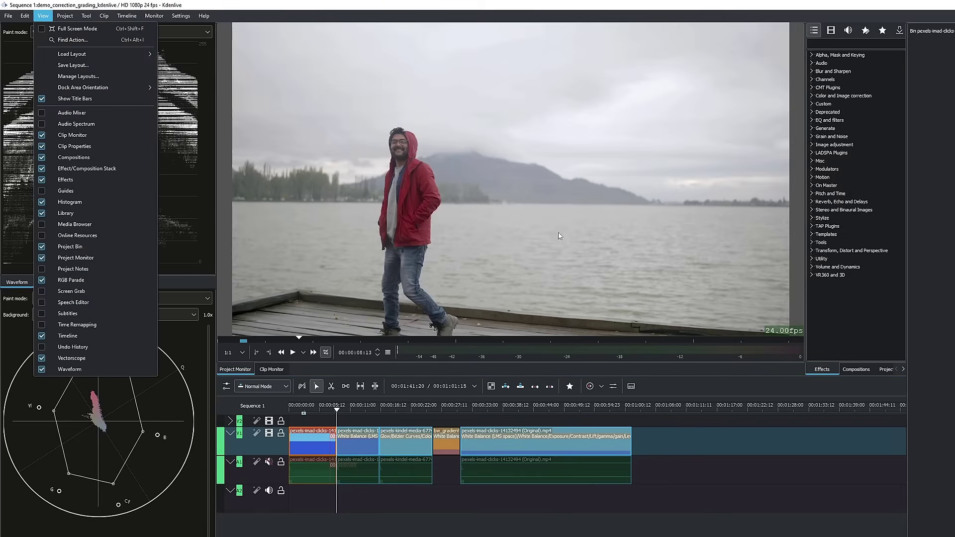
mouse_move(110, 88)
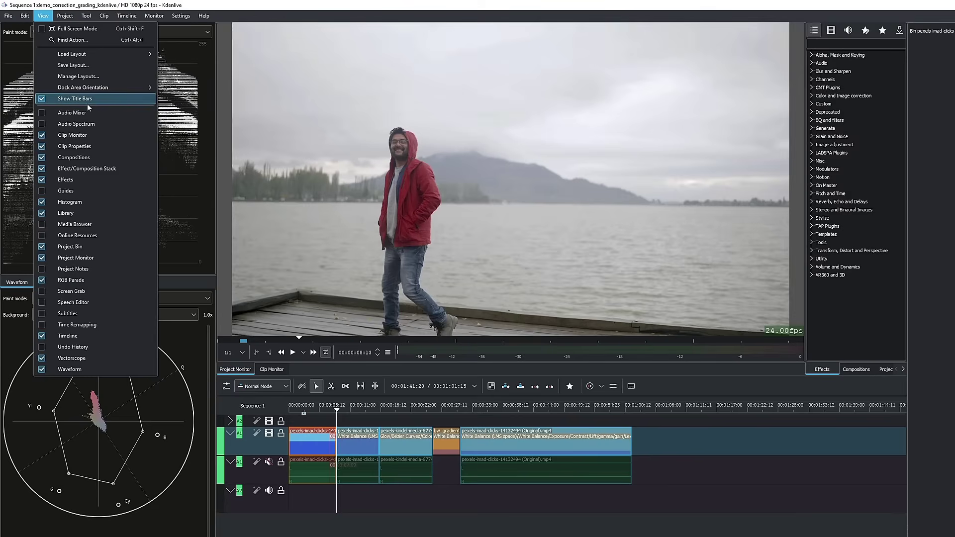
left_click(47, 18)
left_click(47, 18)
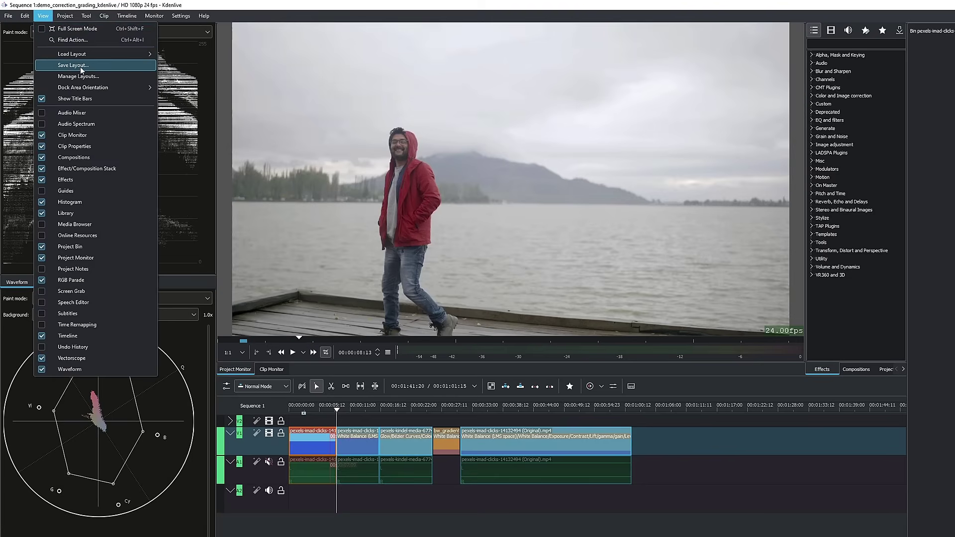
left_click(44, 16)
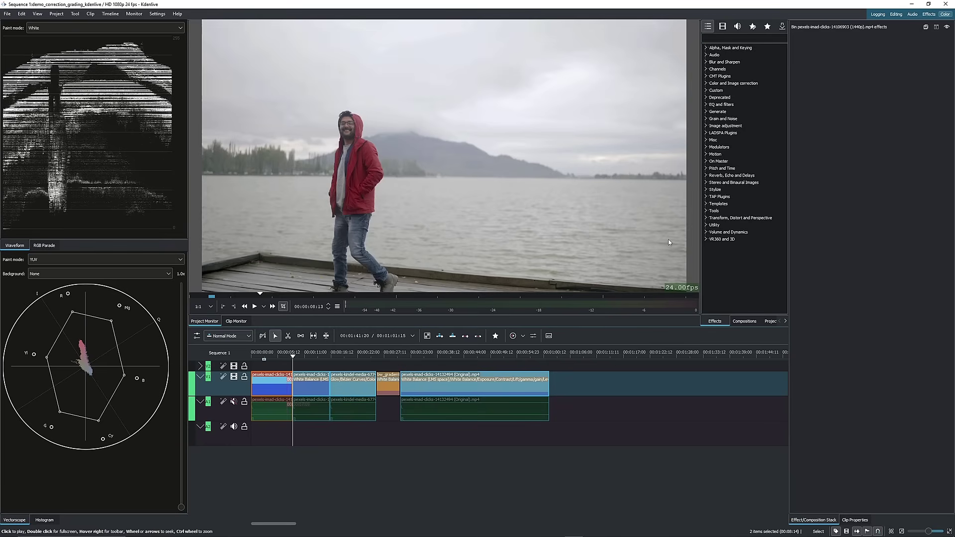
Step: Widen the effects list and browse the downloadable Kdenlive effect templates for the LM Secondary and LM Basic stacks
left_click_drag(701, 107, 674, 107)
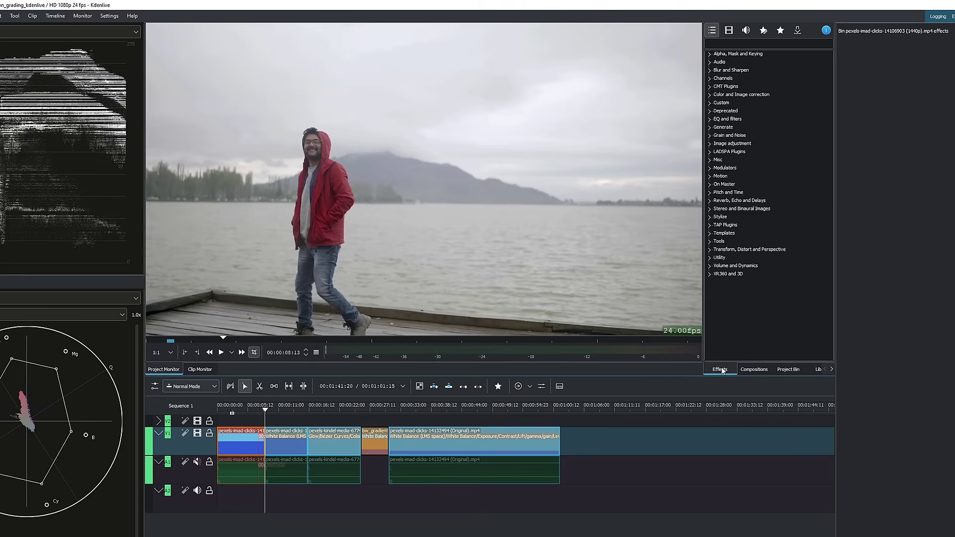
left_click(799, 33)
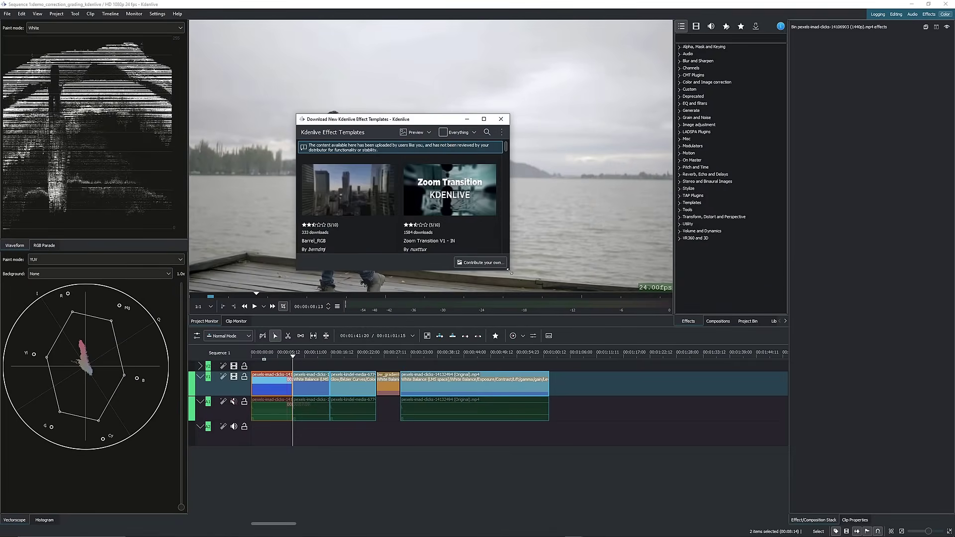
left_click_drag(510, 271, 752, 476)
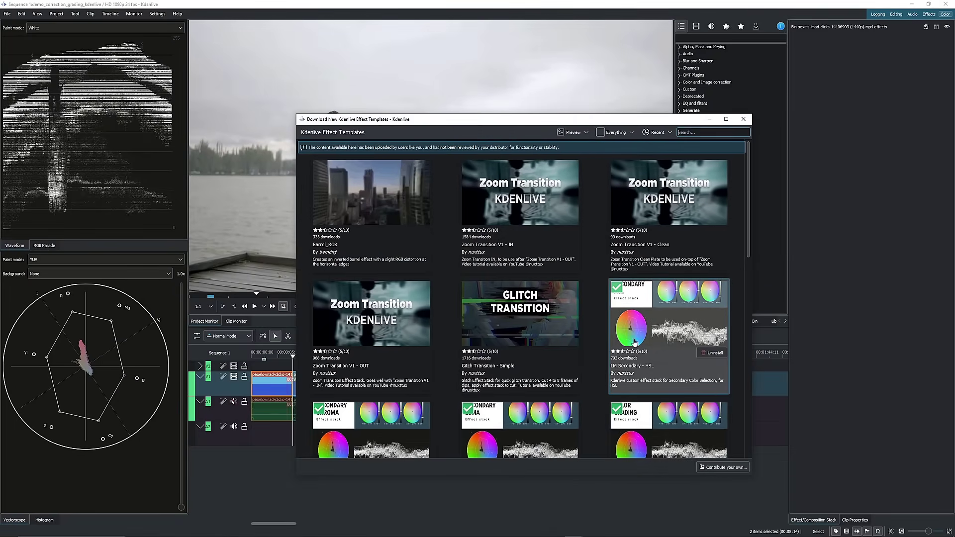
scroll(635, 342, "down", 5)
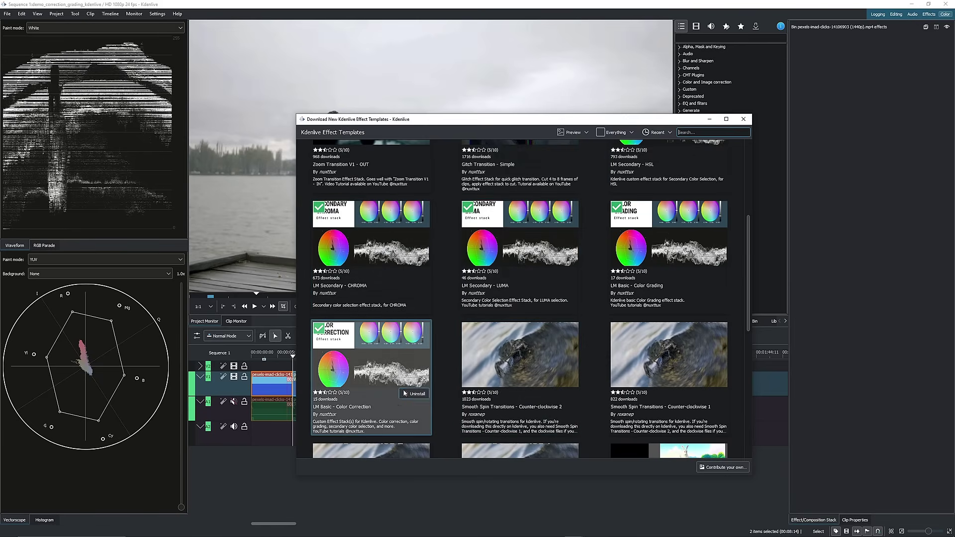
left_click(746, 122)
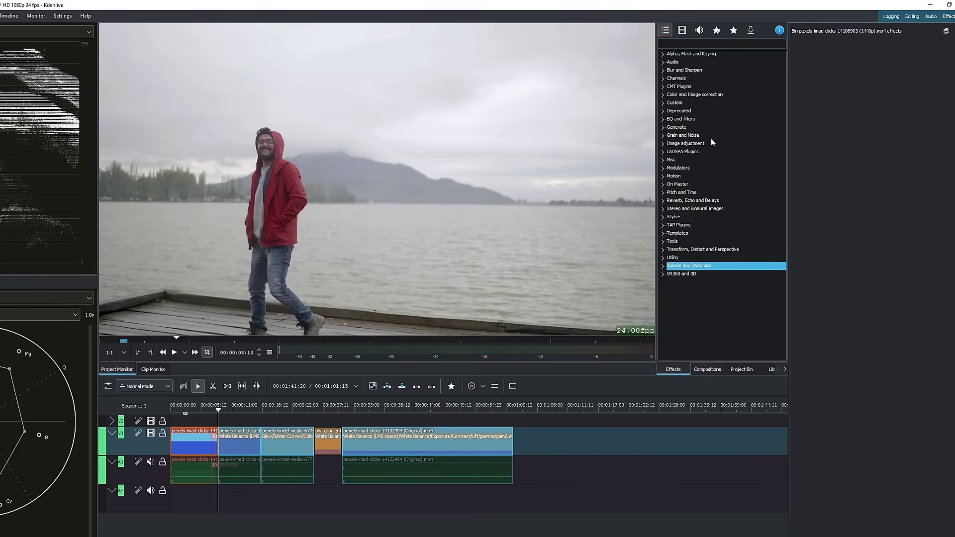
Step: Filter the effects list to custom effects and look through the Custom group
left_click(717, 30)
left_click(664, 55)
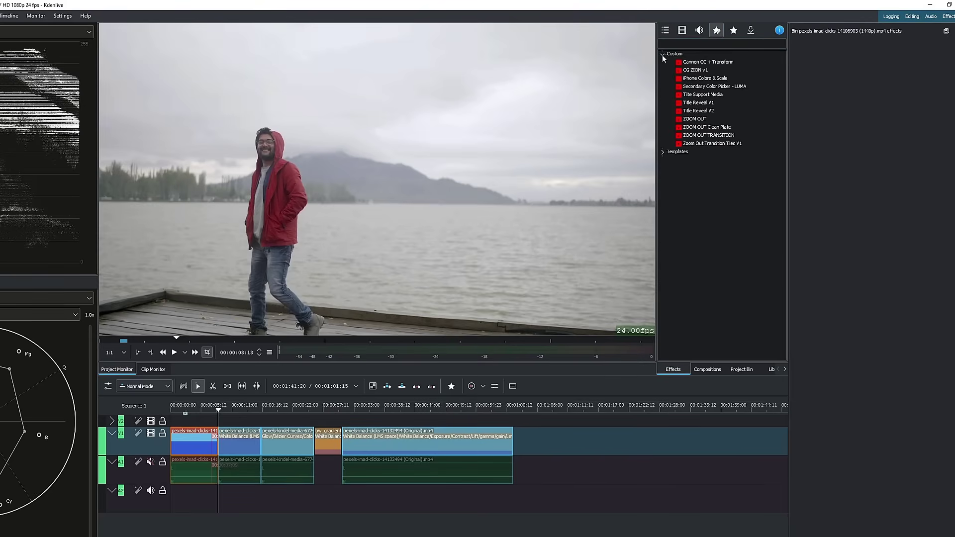
left_click(663, 54)
left_click(663, 62)
left_click(663, 61)
left_click(665, 54)
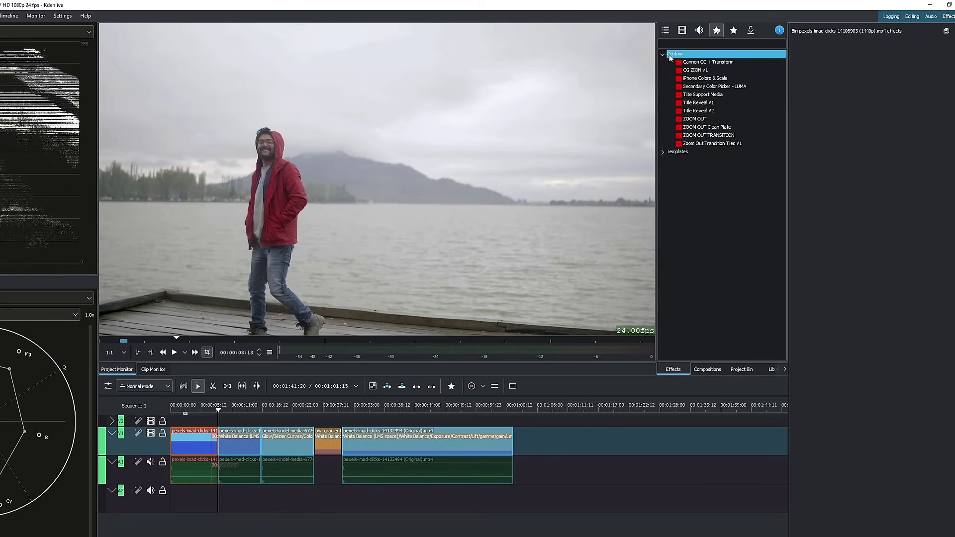
left_click(664, 55)
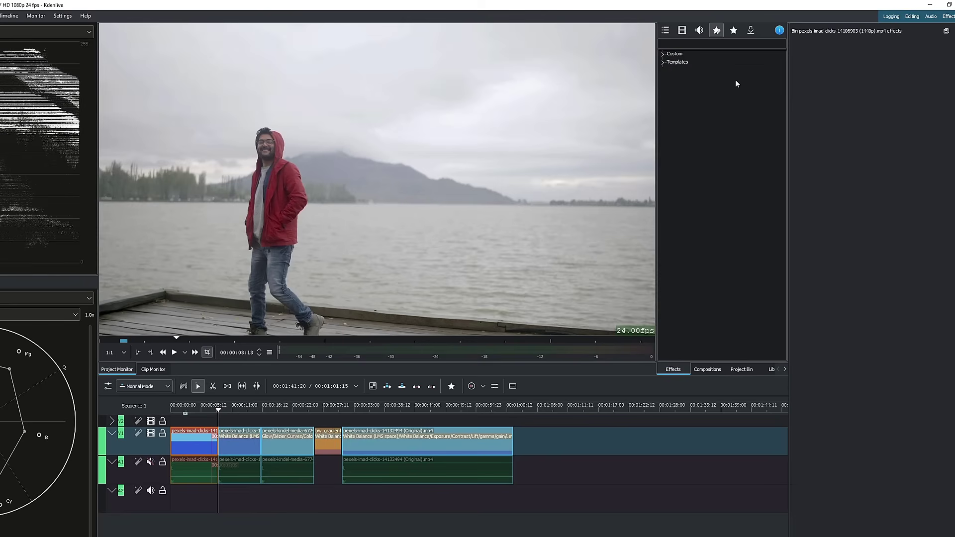
Step: Look through the saved effect stacks in the Templates group and collapse the group
left_click(663, 61)
left_click(664, 62)
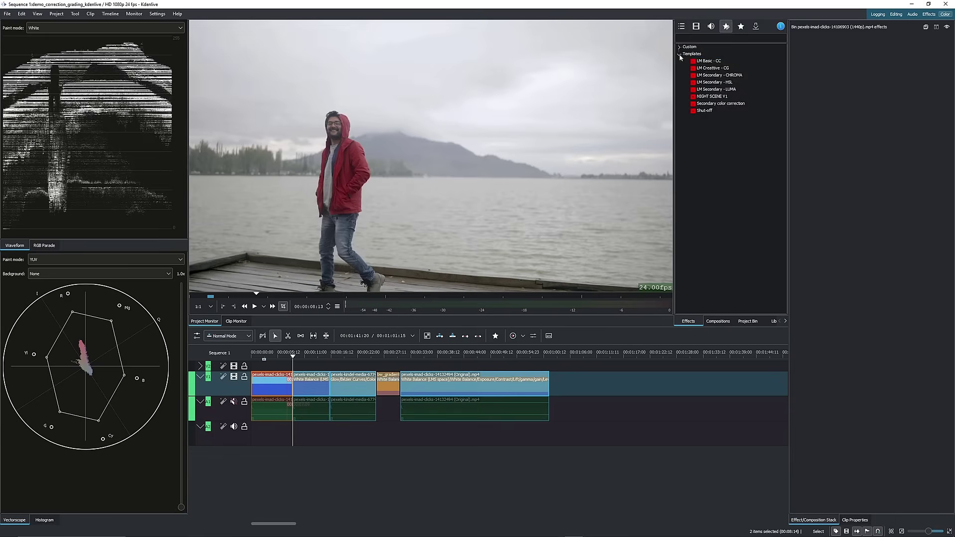
left_click(682, 31)
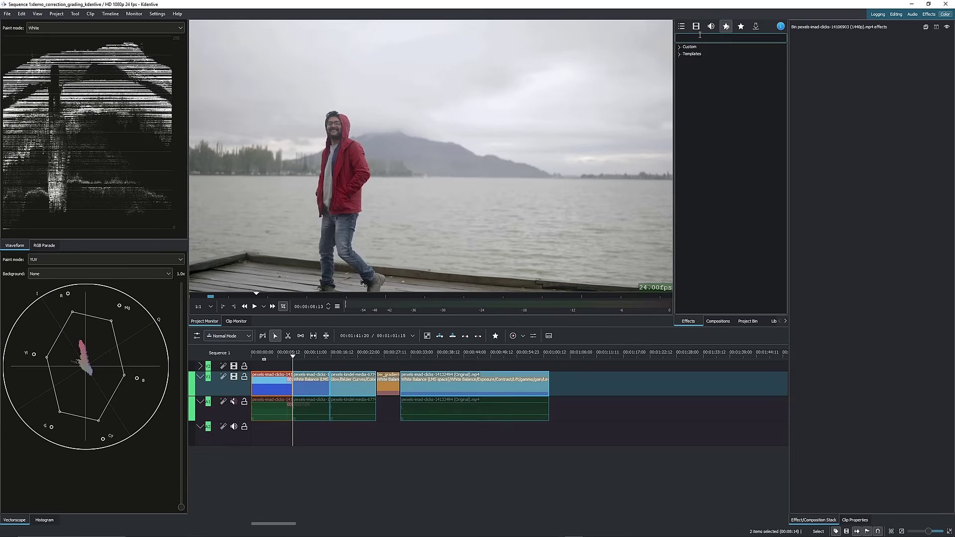
left_click(727, 26)
left_click(679, 54)
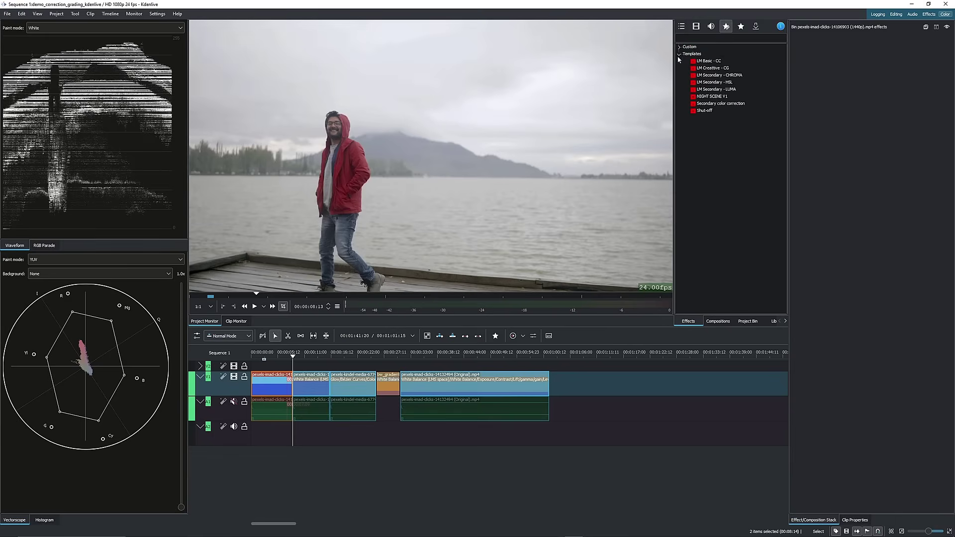
left_click(679, 53)
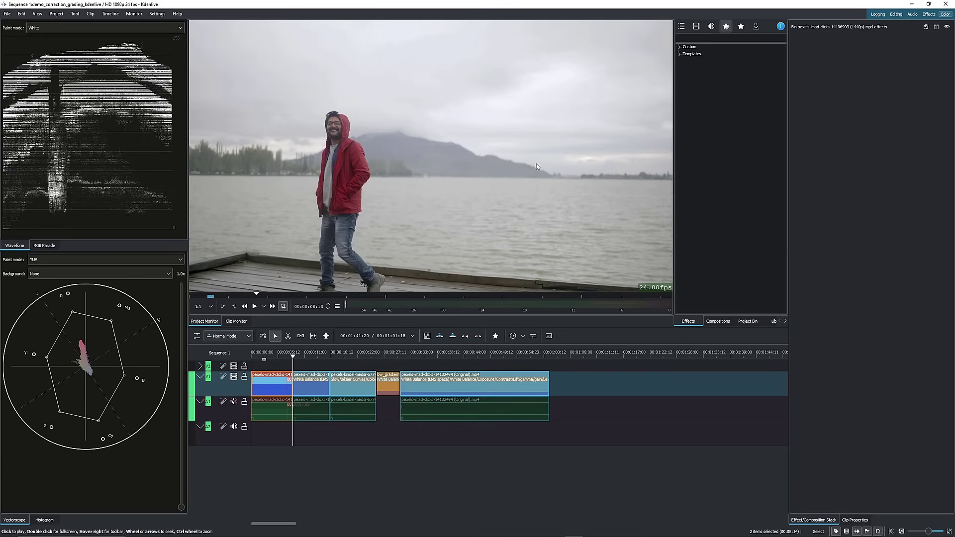
Step: Move the playhead to 00:00:07:11 and enlarge the scopes area, giving the vectorscope more height than the waveform
mouse_move(662, 170)
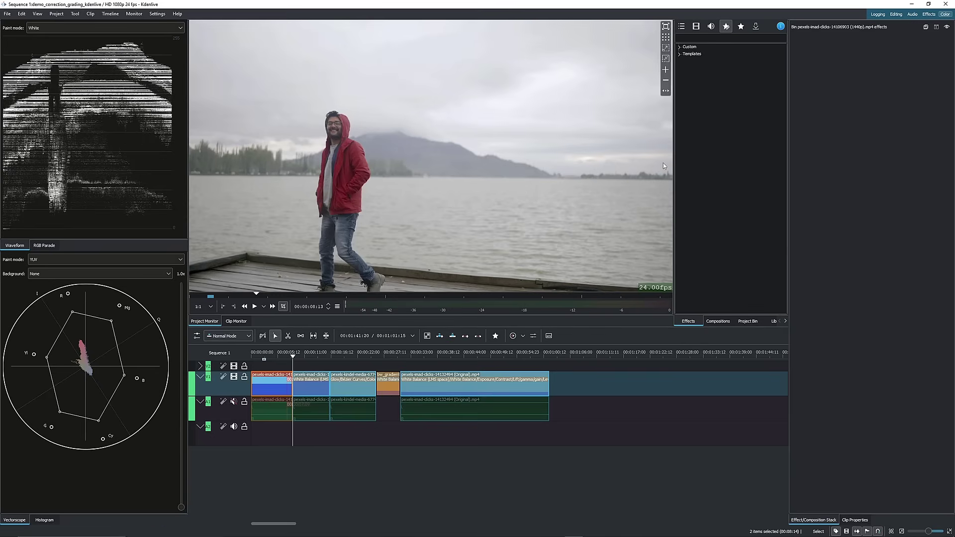
left_click(288, 357)
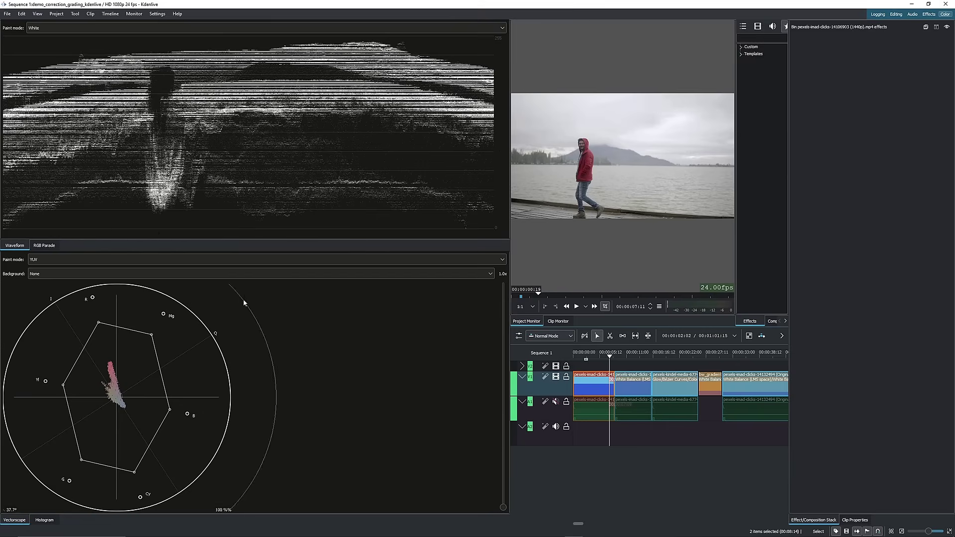
left_click_drag(266, 254, 263, 158)
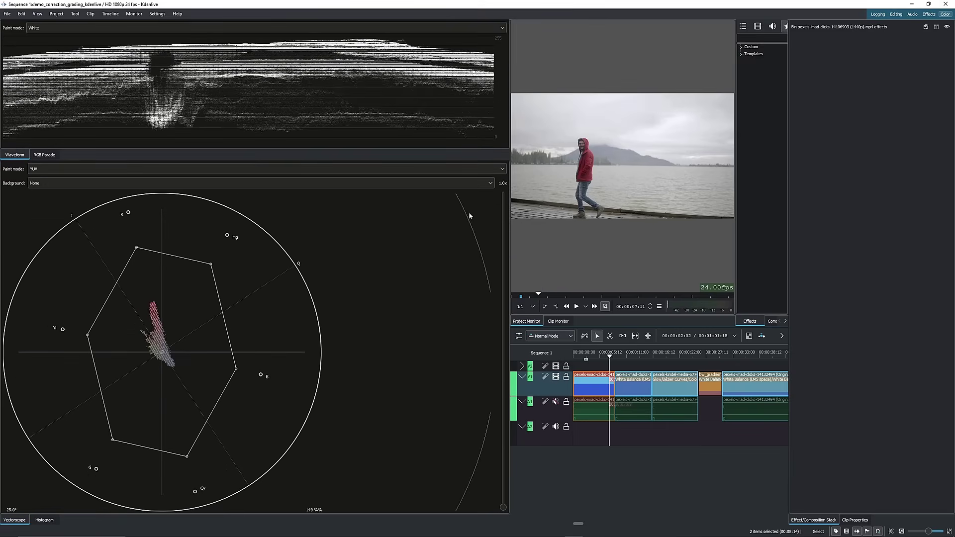
left_click_drag(510, 215, 386, 215)
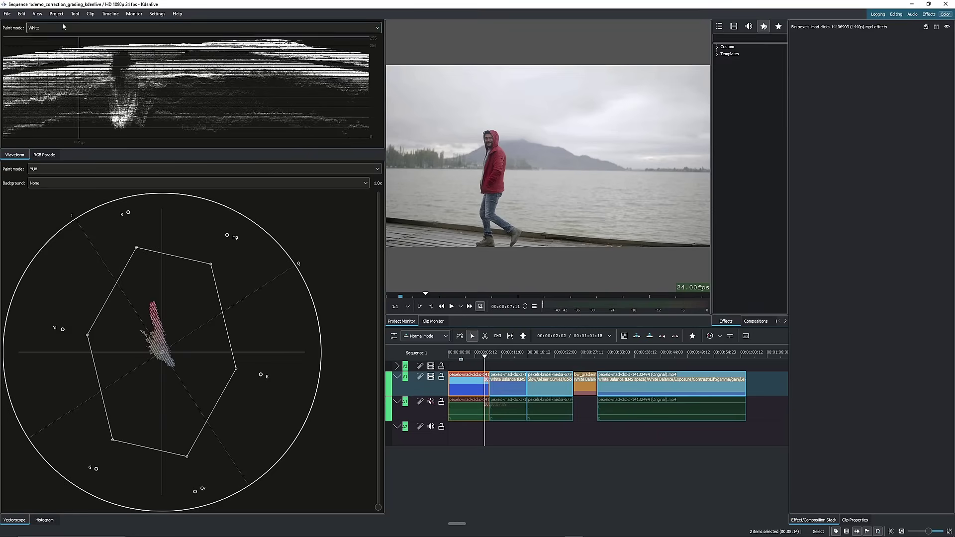
Step: Check which scopes are enabled and review the vectorscope's drawing and color space options
left_click(37, 14)
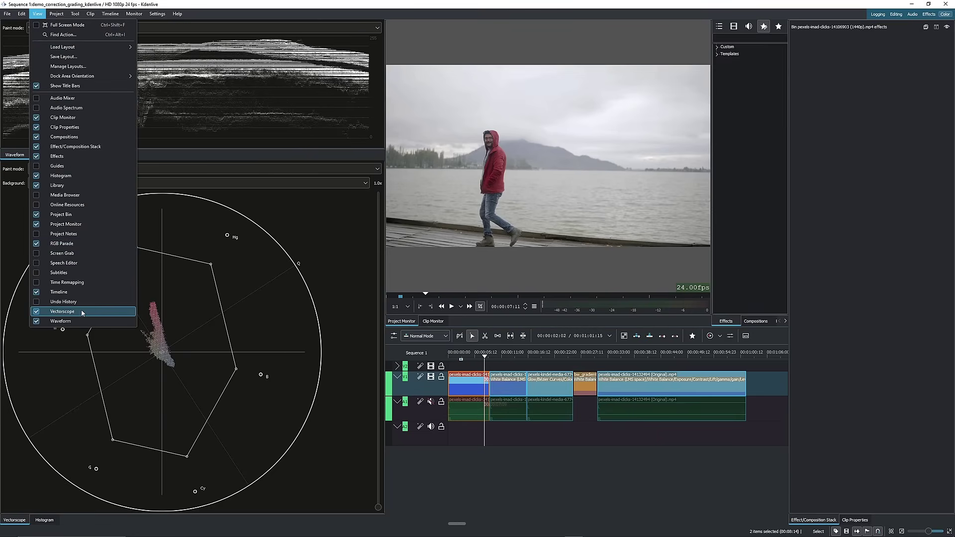
left_click(74, 66)
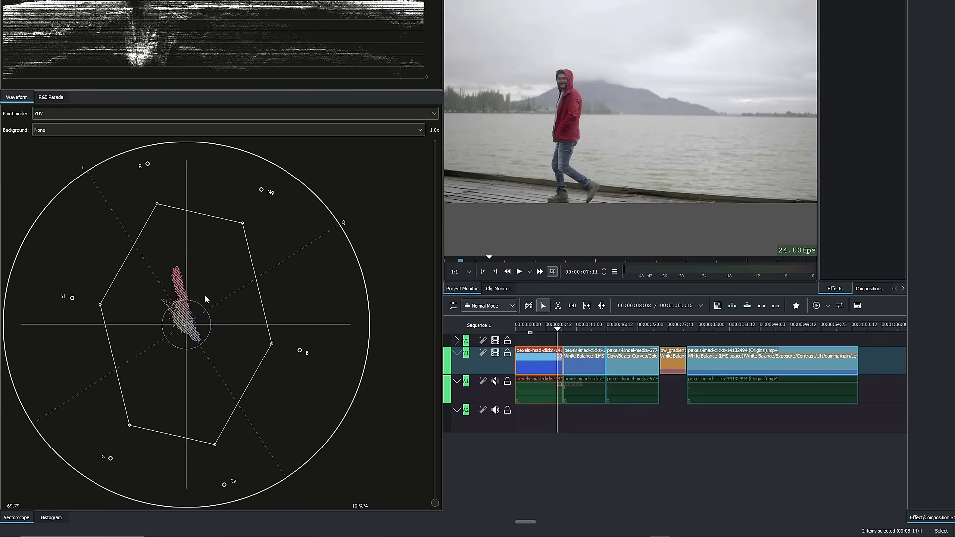
right_click(220, 256)
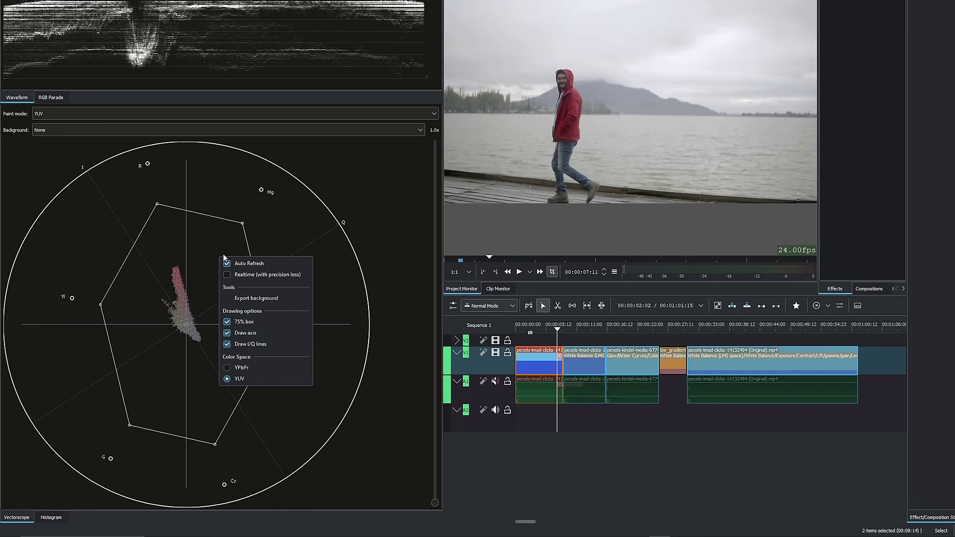
left_click(232, 219)
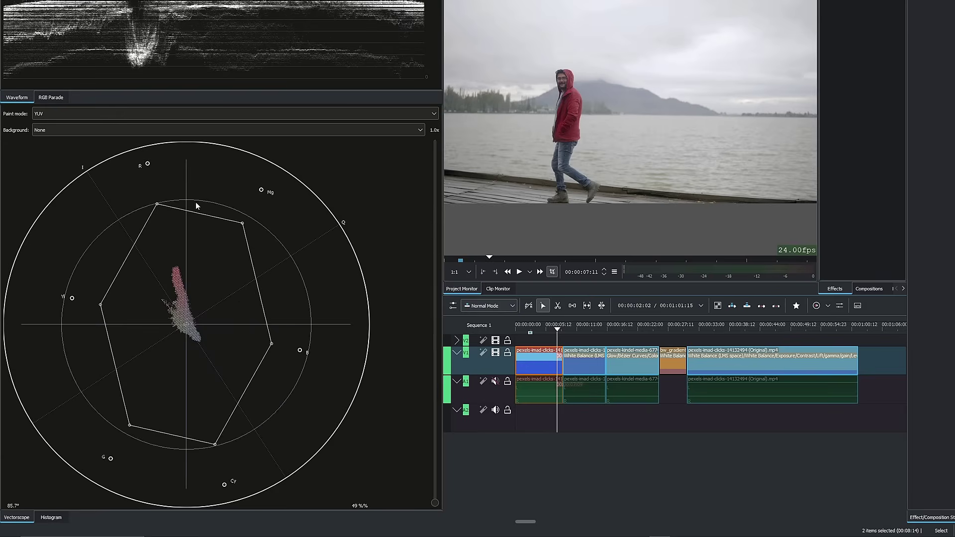
Step: Set the vectorscope's paint mode to Black and its background to YUV
left_click(45, 133)
left_click(38, 150)
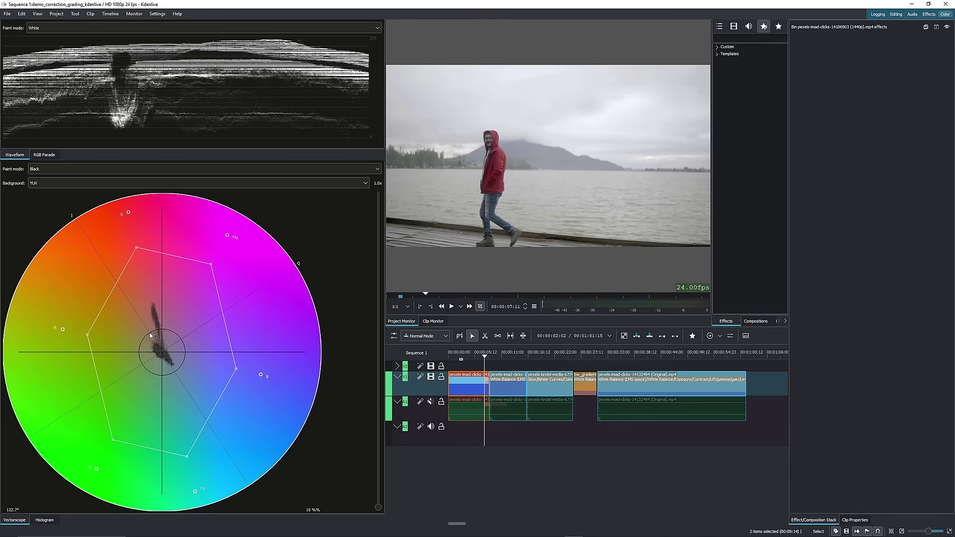
Step: Select the first clip and turn all its effects off and back on to compare the ungraded and corrected image
left_click(476, 378)
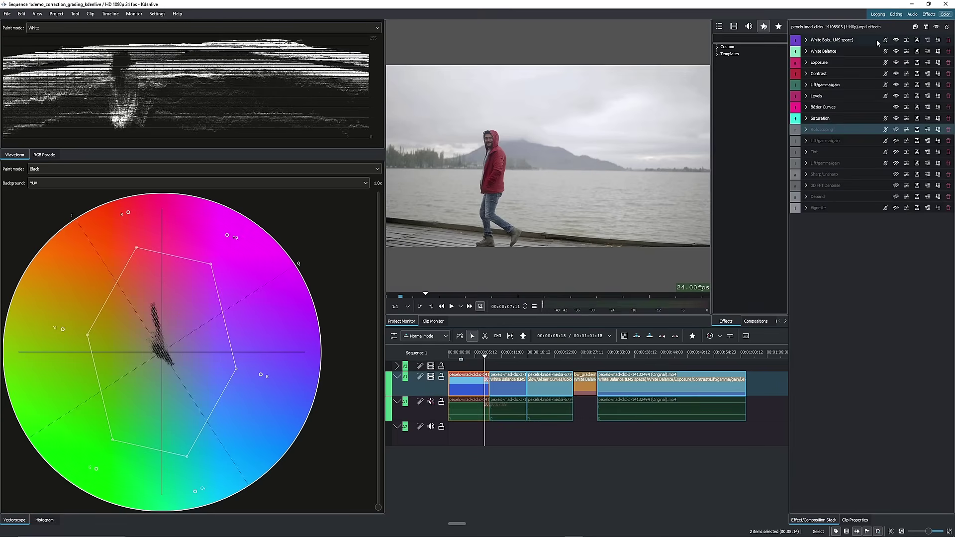
left_click(937, 27)
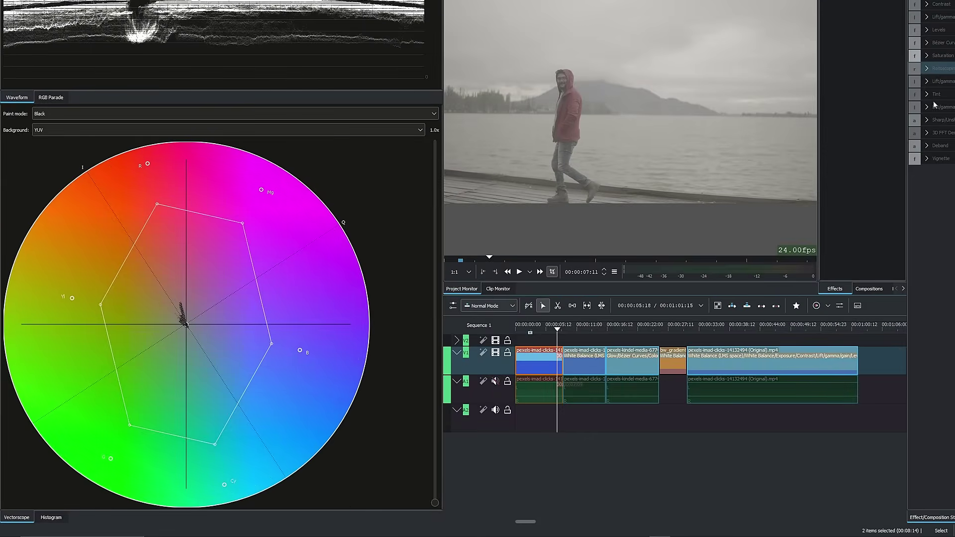
left_click(954, 1)
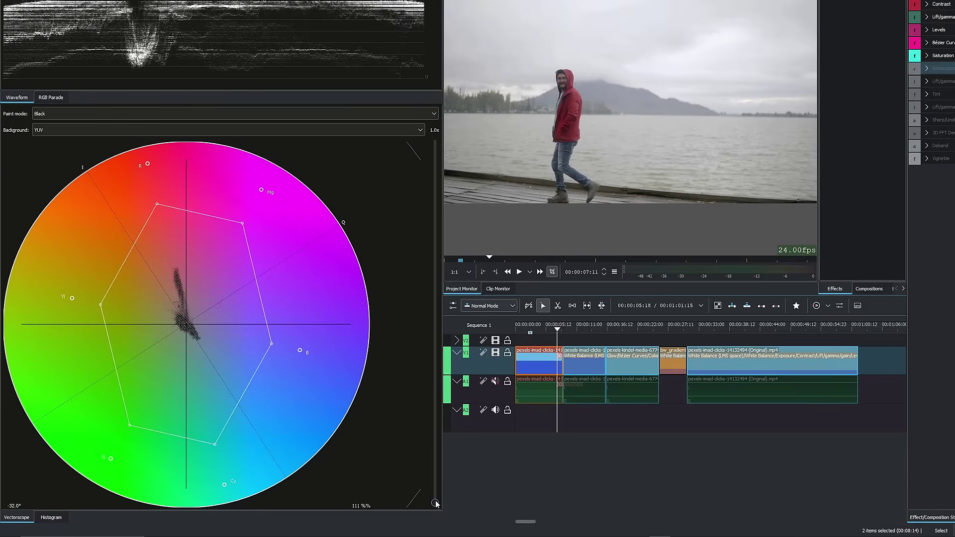
Step: Raise the vectorscope's gain to 1.5x and return it to 1.0x
mouse_move(435, 504)
left_mouse_down()
mouse_move(436, 359)
mouse_move(435, 458)
left_mouse_up()
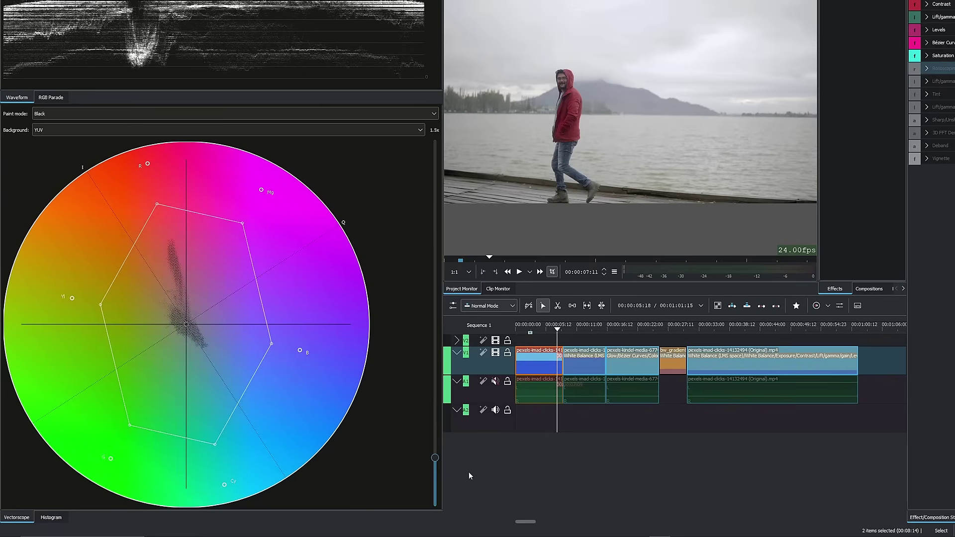
left_click_drag(437, 458, 435, 505)
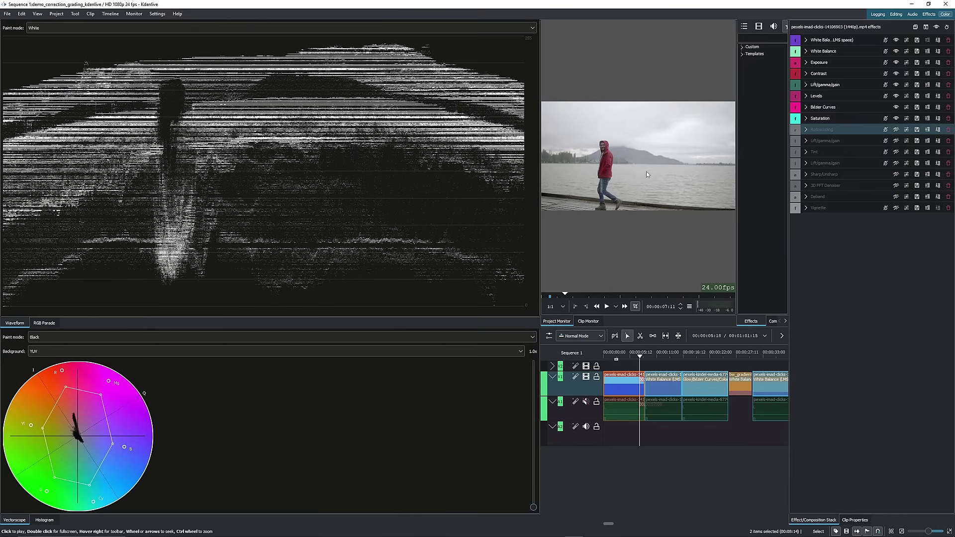
Step: Scrub back to 00:00:00:09 near the start of the first clip to examine its waveform
left_click(550, 295)
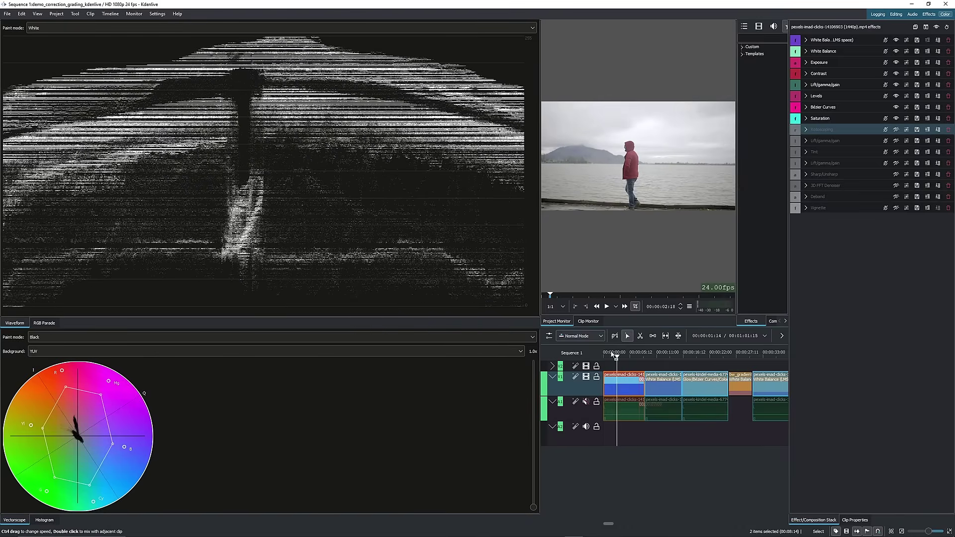
left_click_drag(612, 354, 606, 354)
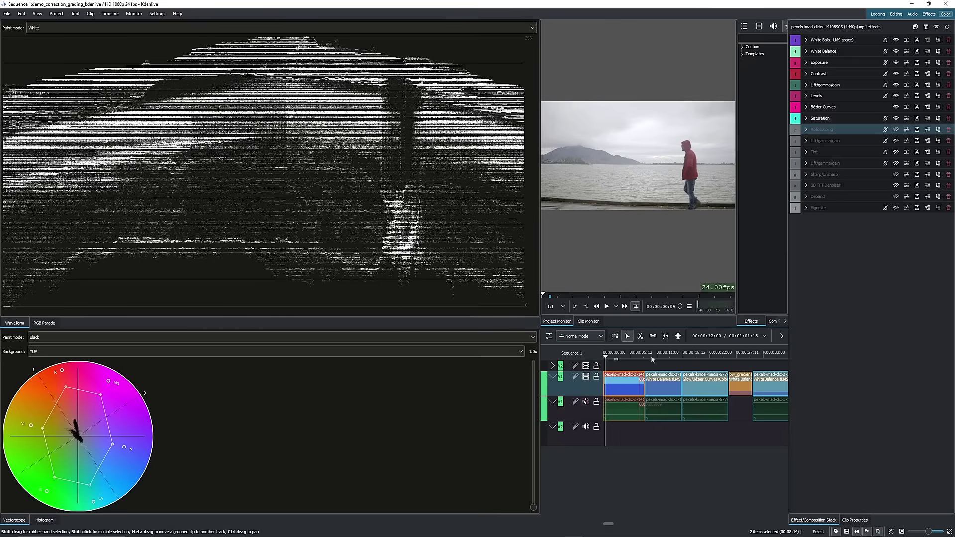
Step: Scrub through the first clip to 00:00:05:05 to examine how its waveform follows the walking person
left_click_drag(610, 356, 615, 357)
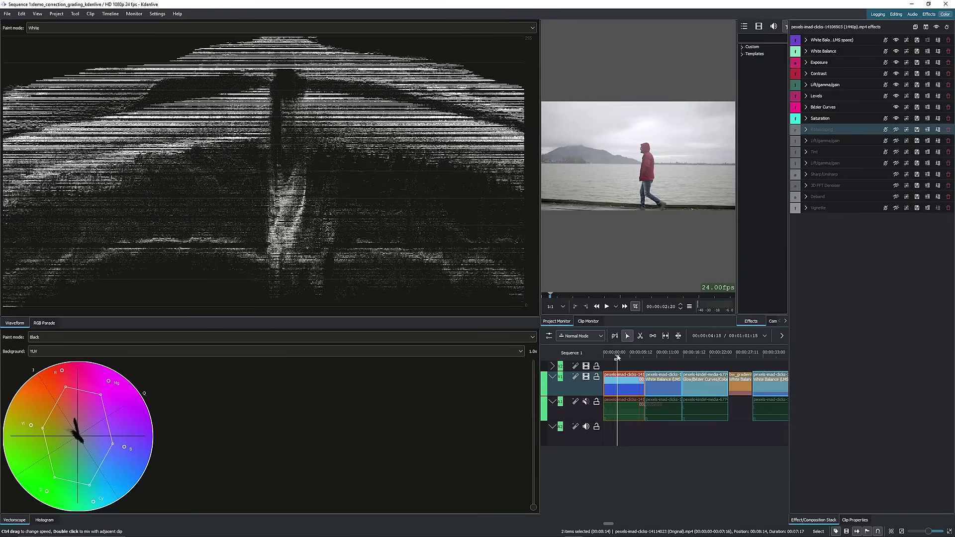
left_click_drag(618, 357, 629, 357)
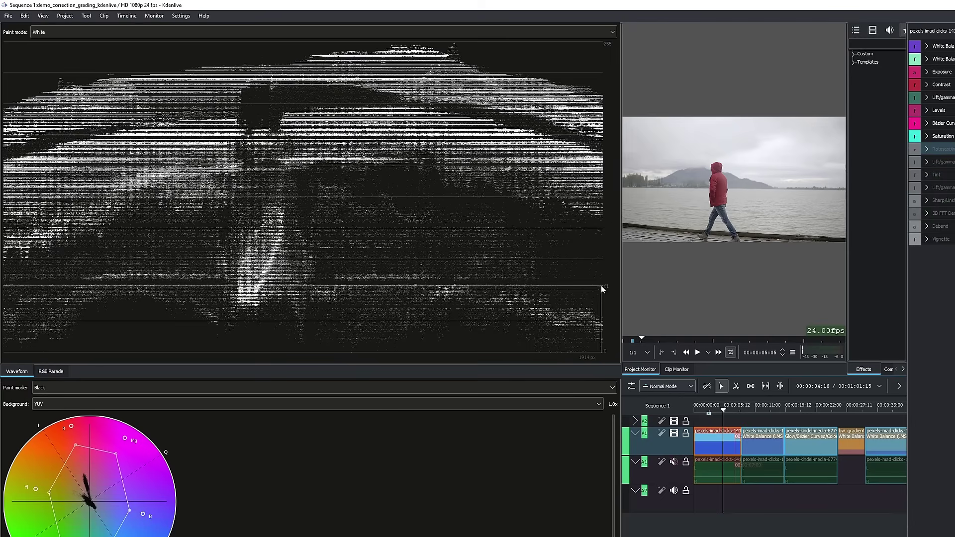
Step: Switch the waveform's paint mode to Yellow and return it to White
left_click(130, 35)
left_click(87, 41)
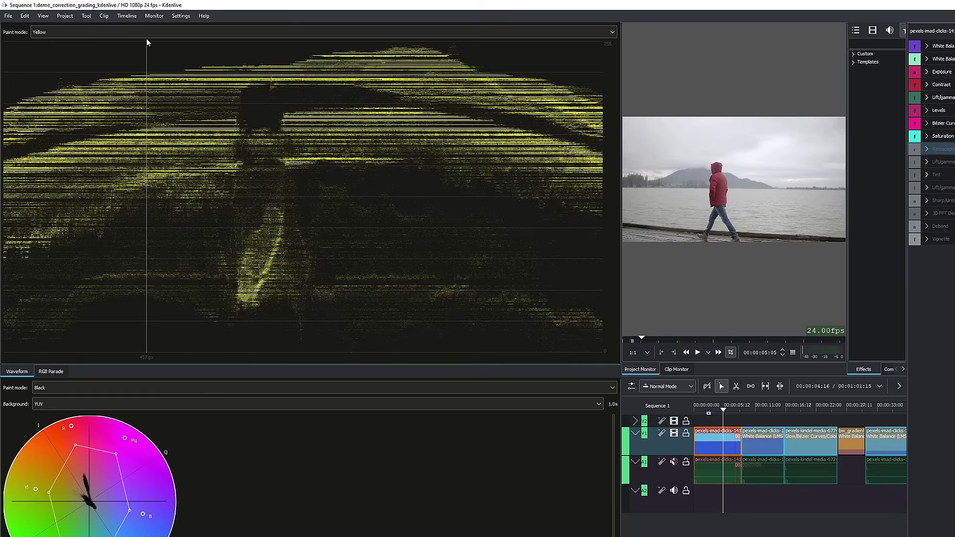
scroll(152, 32, "down", 2)
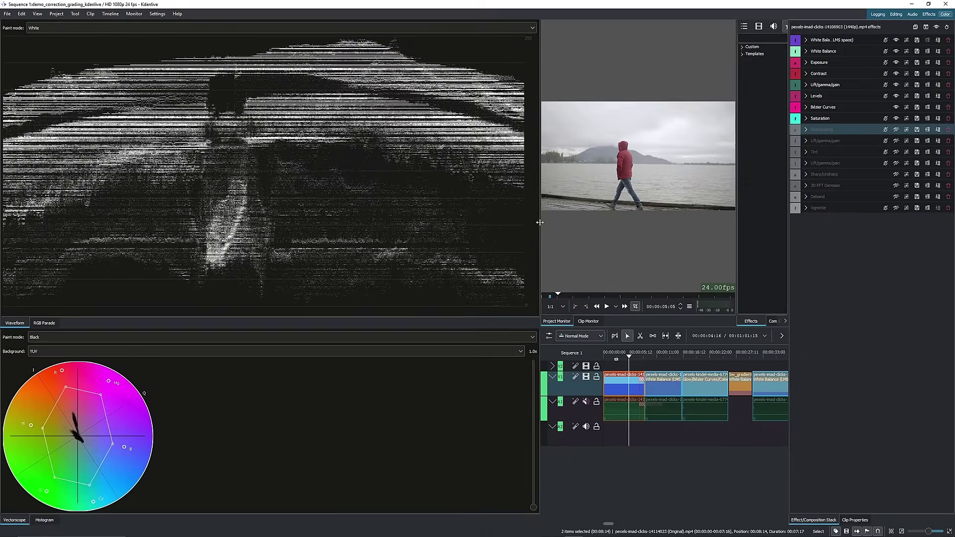
Step: Resize the scopes area and compare the Waveform with the RGB Parade, leaving the RGB Parade displayed
left_click_drag(540, 222, 340, 219)
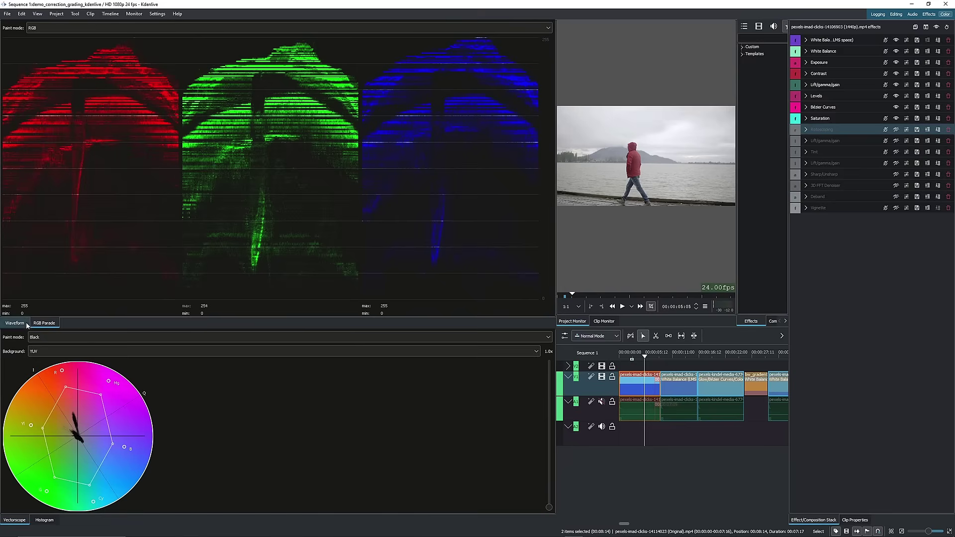
left_click(27, 324)
left_click(57, 324)
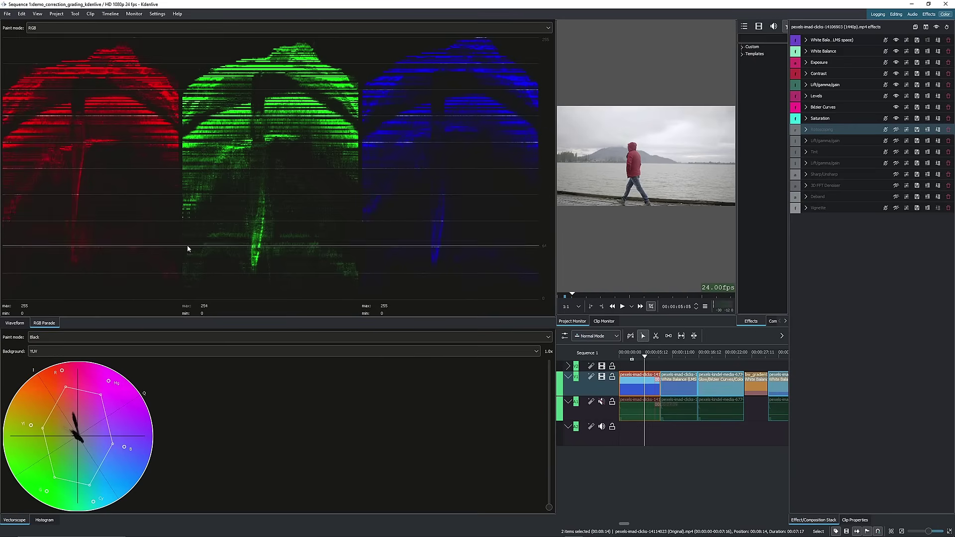
Step: Scrub through the first clip to 00:00:04:13 to examine its RGB Parade and histogram
left_click(654, 355)
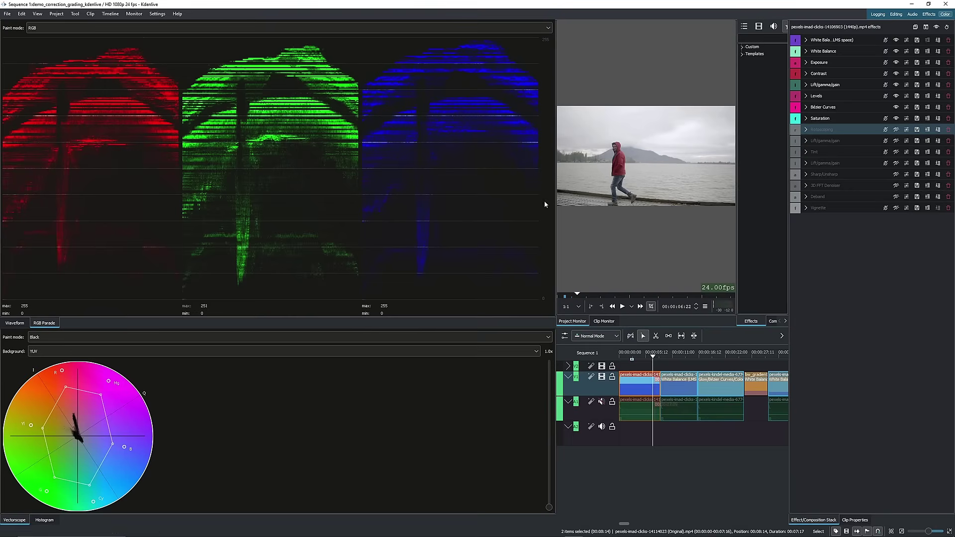
left_click(625, 356)
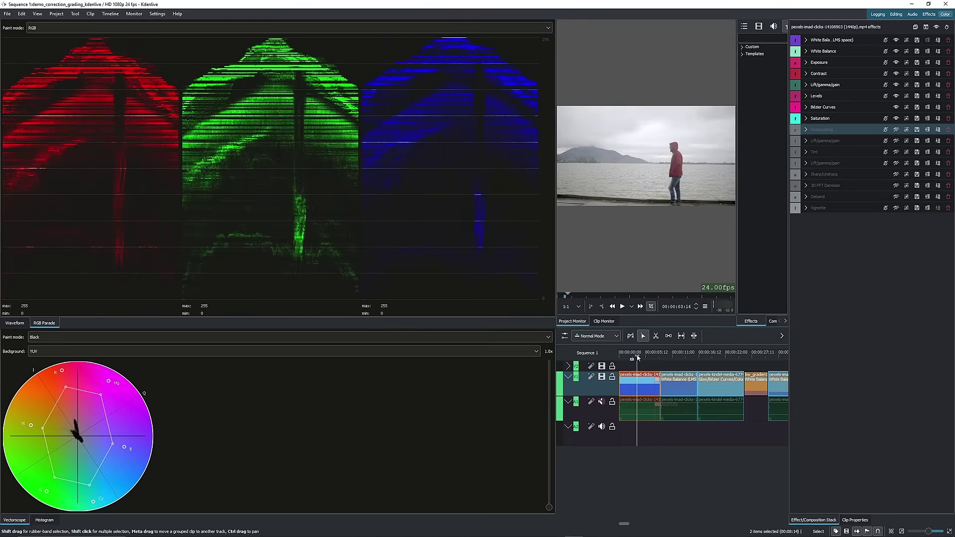
left_click_drag(637, 358, 646, 356)
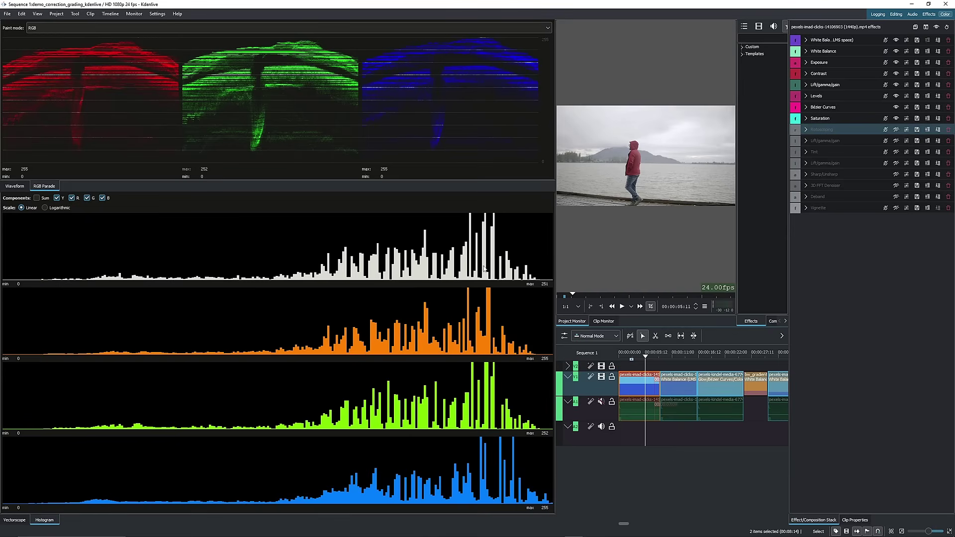
left_click(654, 356)
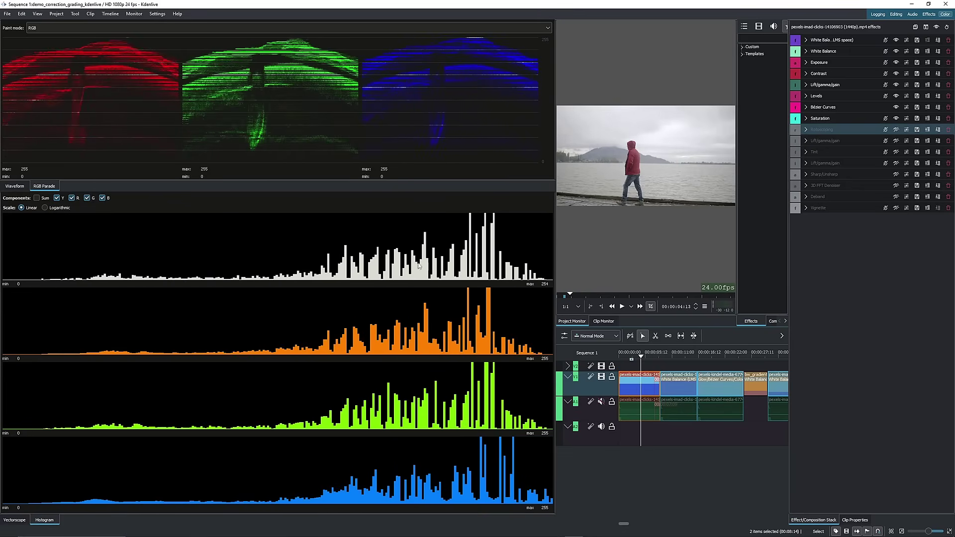
Step: Toggle the histogram's Sum, R, G and B components and its Logarithmic scale, restoring Y, R, G and B on a Linear scale
left_click(37, 198)
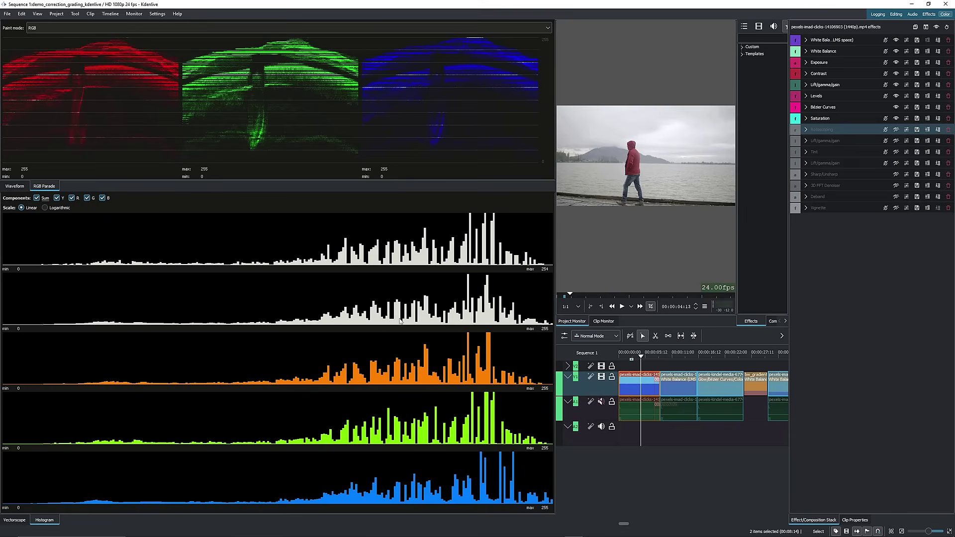
left_click(37, 198)
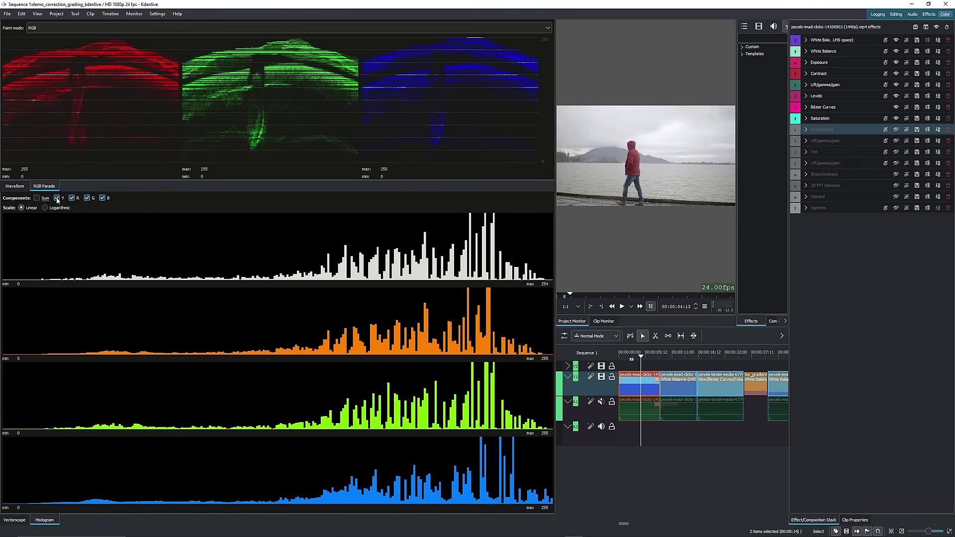
left_click(72, 198)
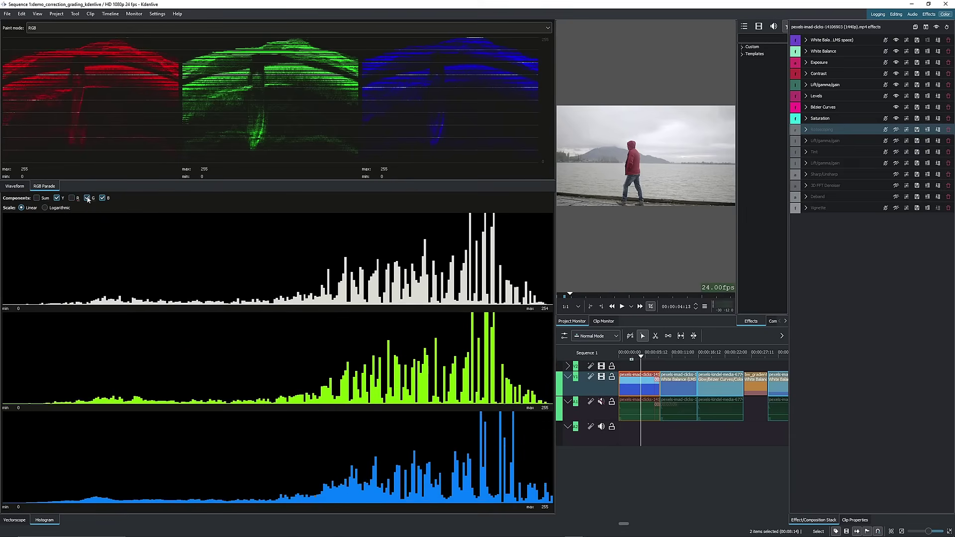
left_click(87, 198)
left_click(102, 198)
left_click(102, 198)
left_click(87, 198)
left_click(72, 198)
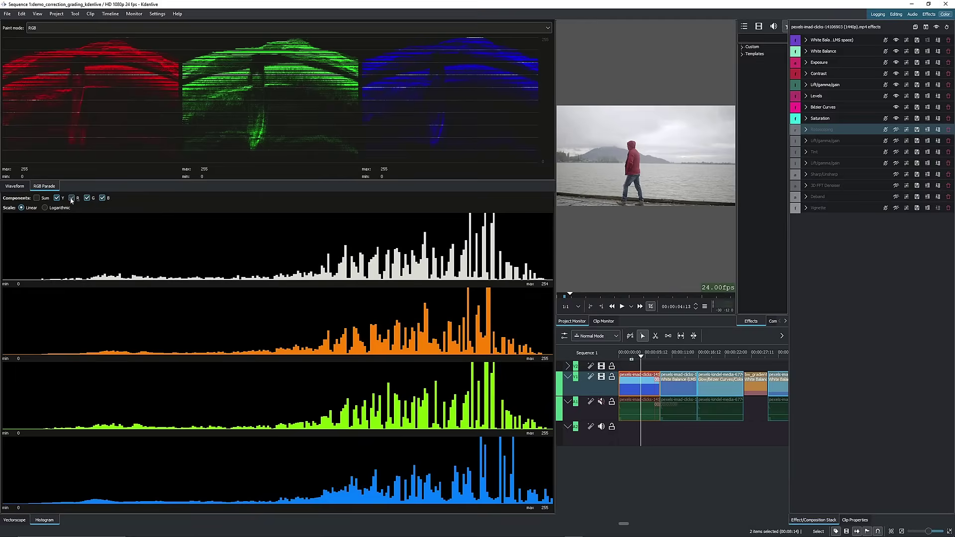
left_click(45, 208)
left_click(21, 208)
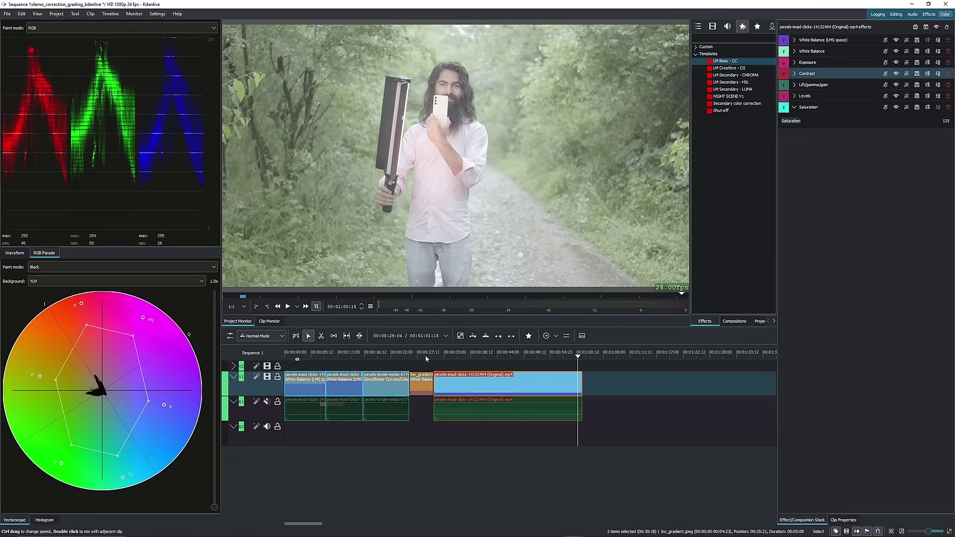
Step: Select the bw_gradient.jpeg clip and display its waveform instead of the RGB Parade
left_click(425, 383)
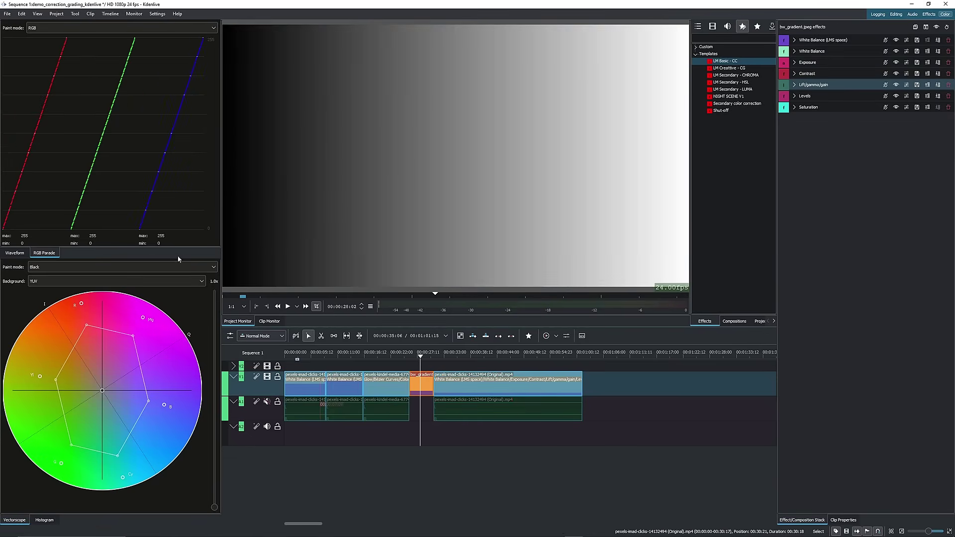
left_click(15, 255)
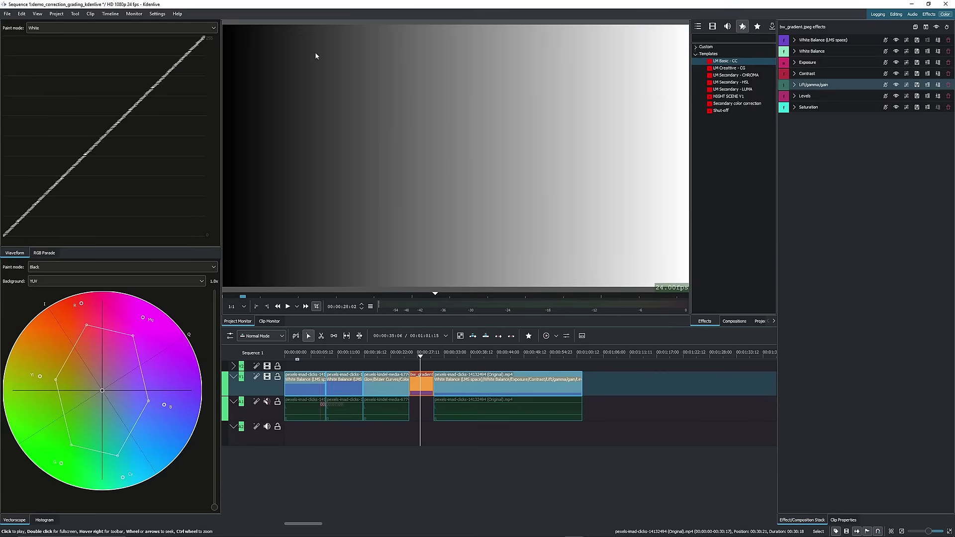
Step: Raise the gradient's Exposure to 0.201 and on to 2.397 to see the waveform respond, and reset the effect
left_click(794, 62)
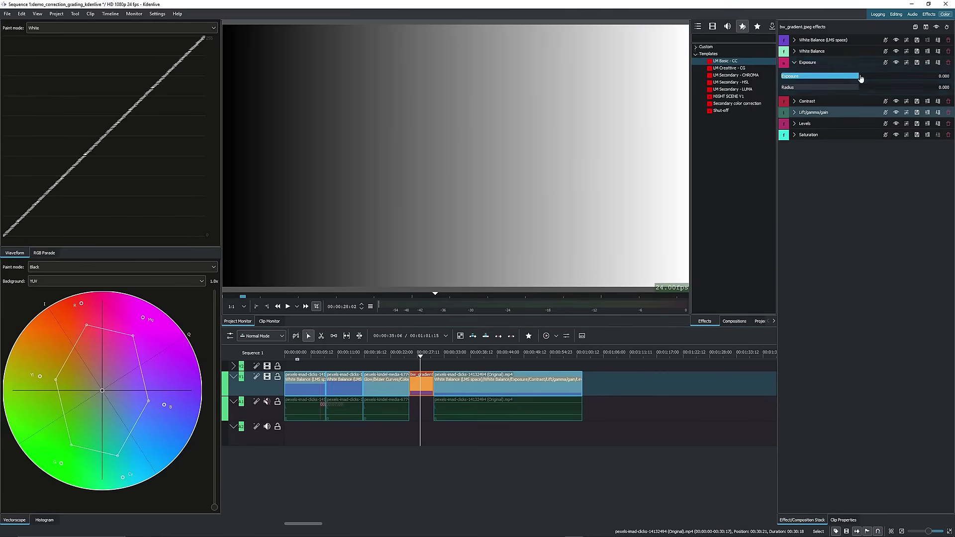
left_click_drag(861, 78, 864, 79)
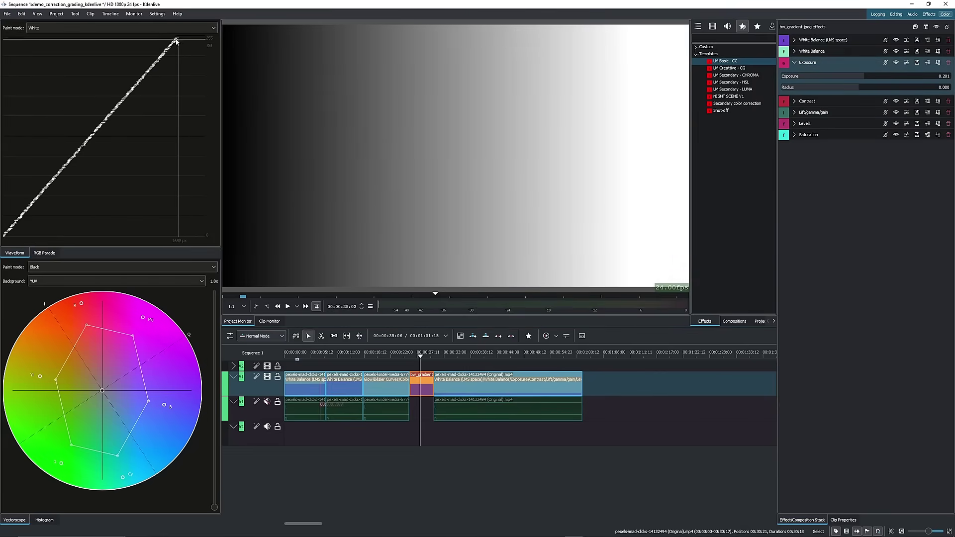
mouse_move(864, 78)
left_mouse_down()
mouse_move(846, 78)
mouse_move(921, 78)
left_mouse_up()
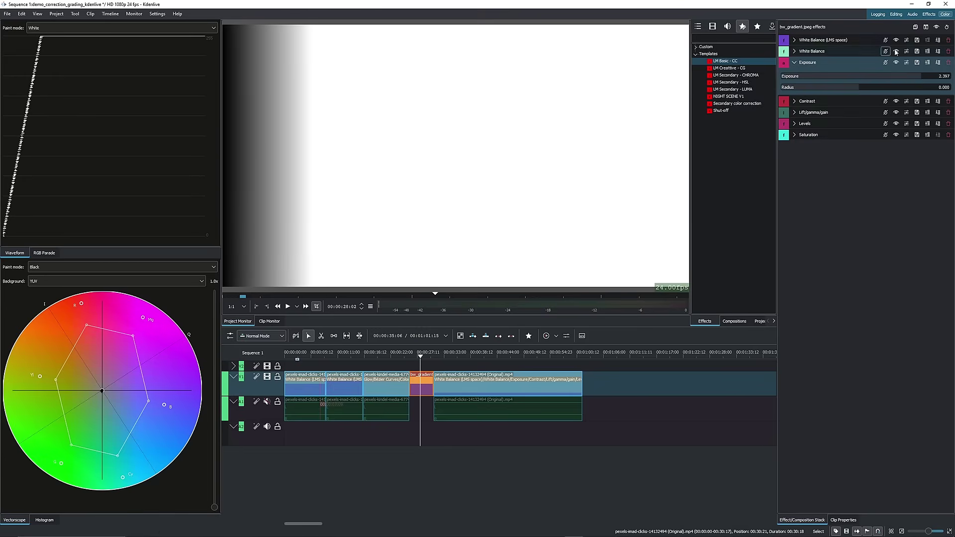
left_click(908, 64)
left_click(795, 62)
Step: Try Contrast values of 570 and 394 on the gradient to see the waveform steepen, and reset the effect
left_click(795, 74)
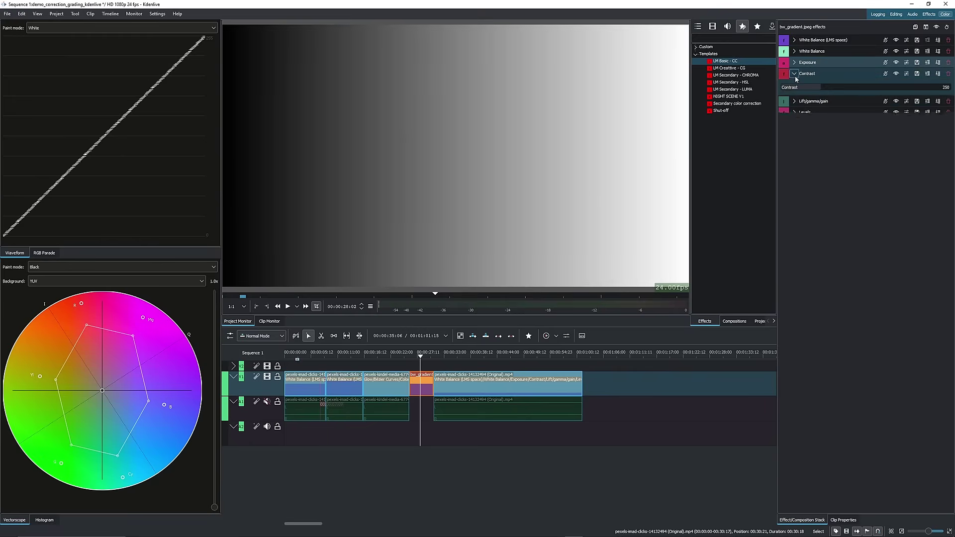
left_click_drag(824, 87, 834, 91)
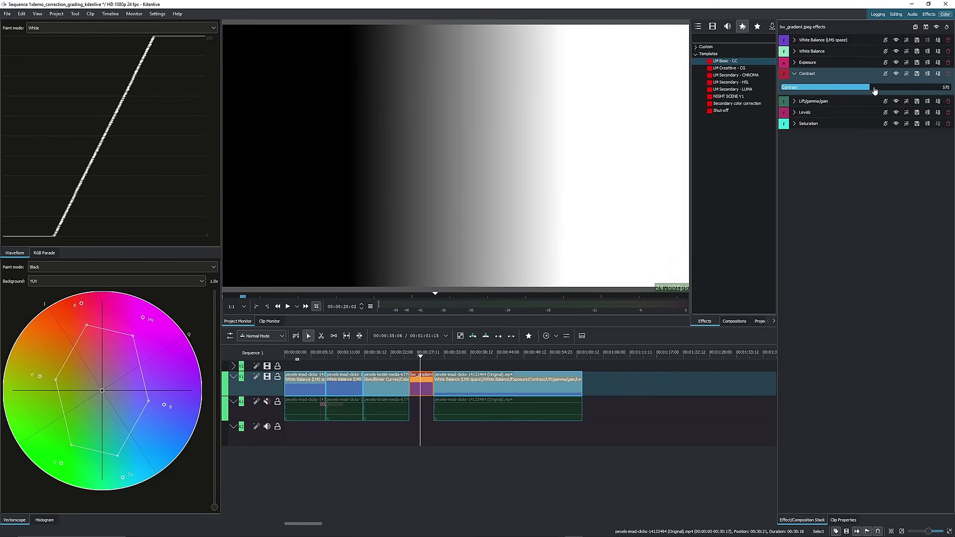
left_click(907, 75)
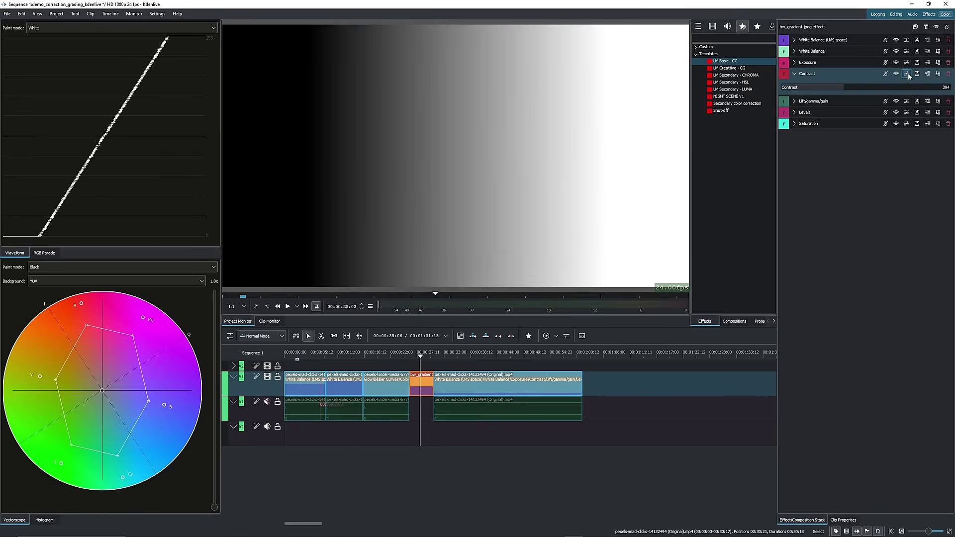
left_click(911, 84)
left_click(795, 74)
Step: Lower the gradient's Lift to 0.382 in the Lift/gamma/gain effect and return it to 0.500
left_click(804, 83)
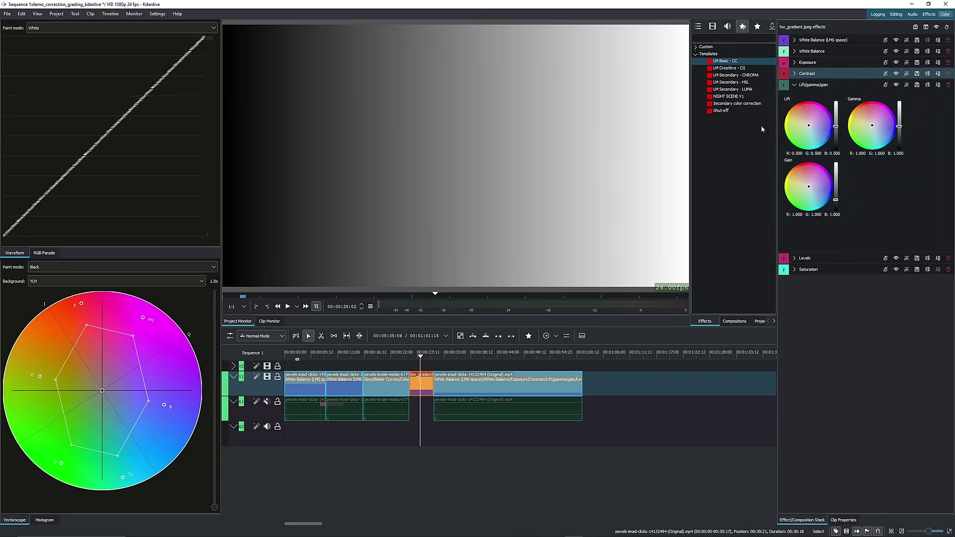
left_click_drag(832, 126, 833, 132)
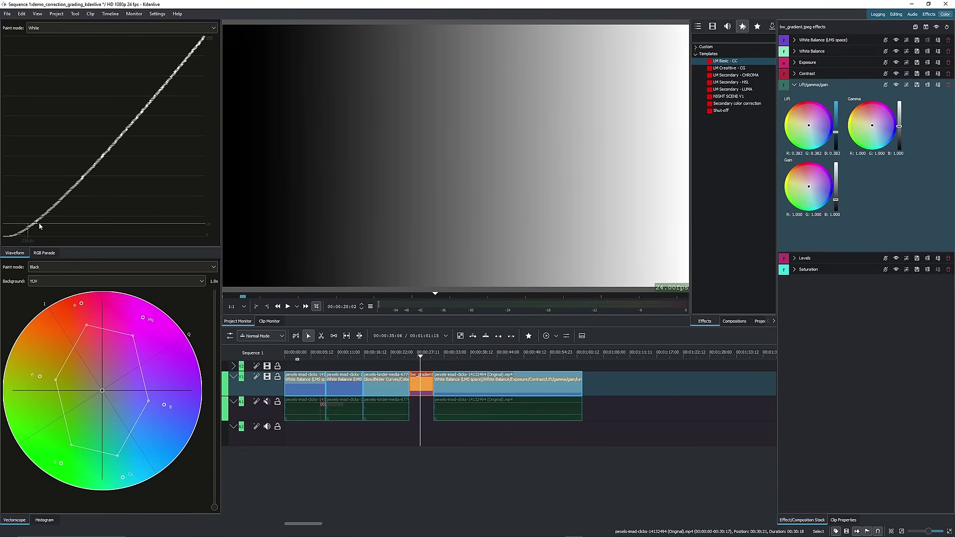
mouse_move(839, 135)
left_mouse_down()
mouse_move(837, 119)
mouse_move(838, 132)
mouse_move(838, 120)
mouse_move(850, 128)
left_mouse_up()
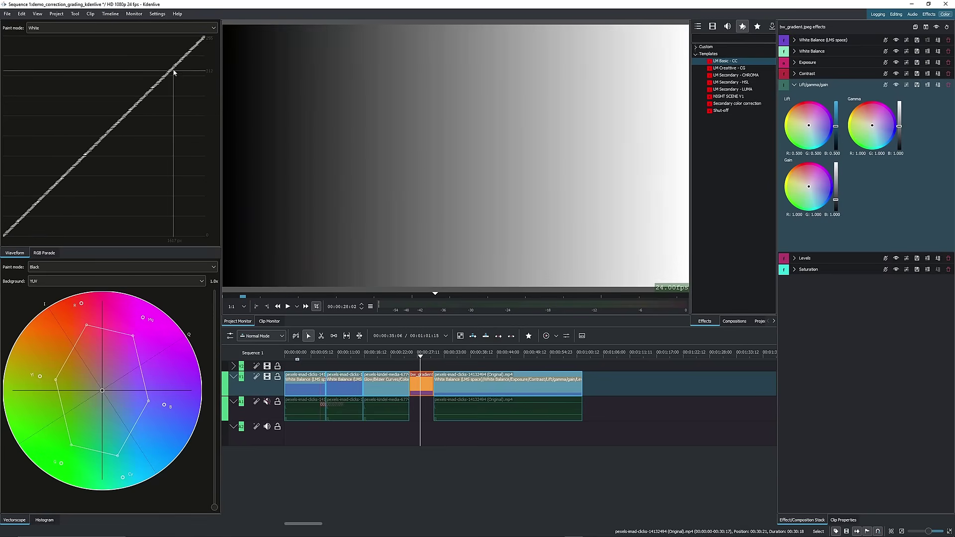
Step: Adjust the gradient's Gamma and lower its Gain to 0.702, resetting the Lift/gamma/gain effect to its defaults
mouse_move(899, 125)
left_mouse_down()
mouse_move(901, 113)
mouse_move(902, 145)
mouse_move(899, 124)
left_mouse_up()
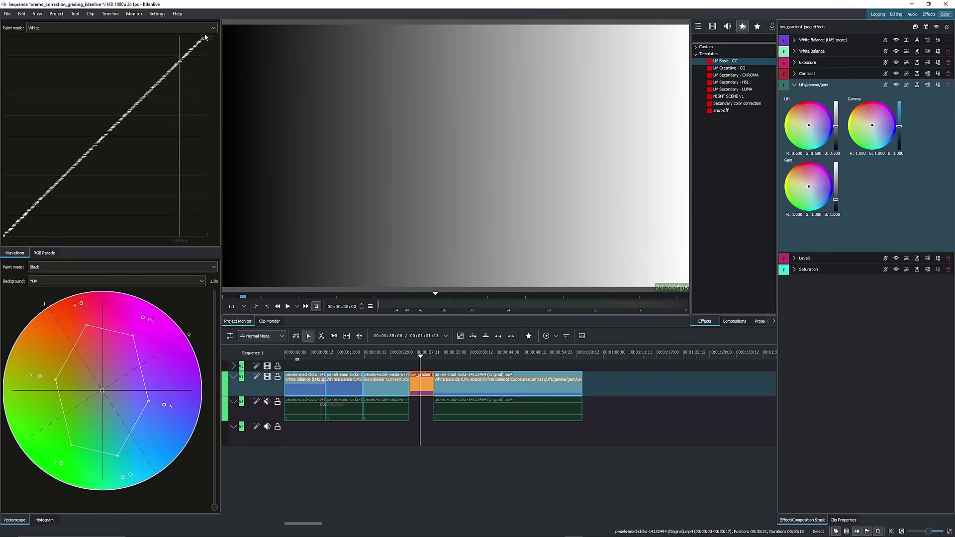
mouse_move(836, 199)
left_mouse_down()
mouse_move(837, 175)
mouse_move(838, 202)
left_mouse_up()
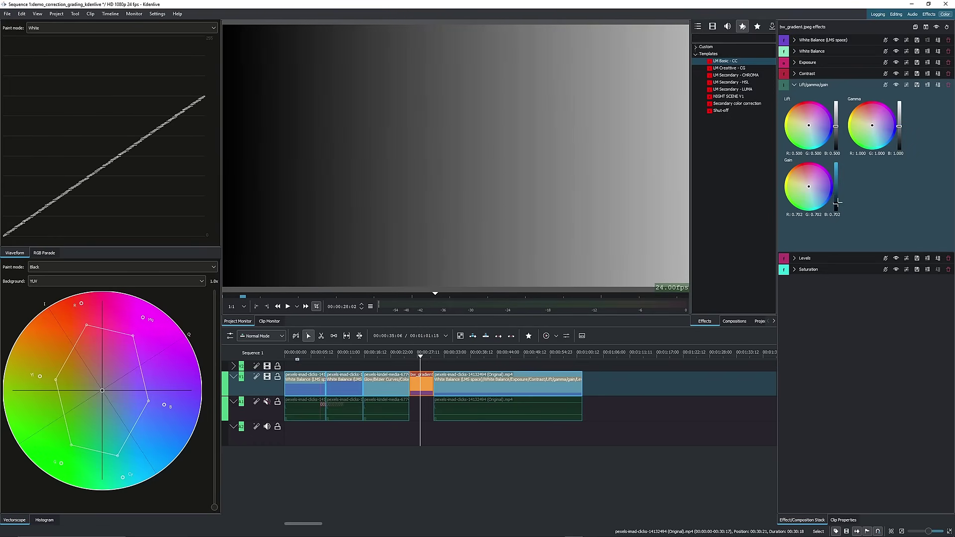
left_click(908, 85)
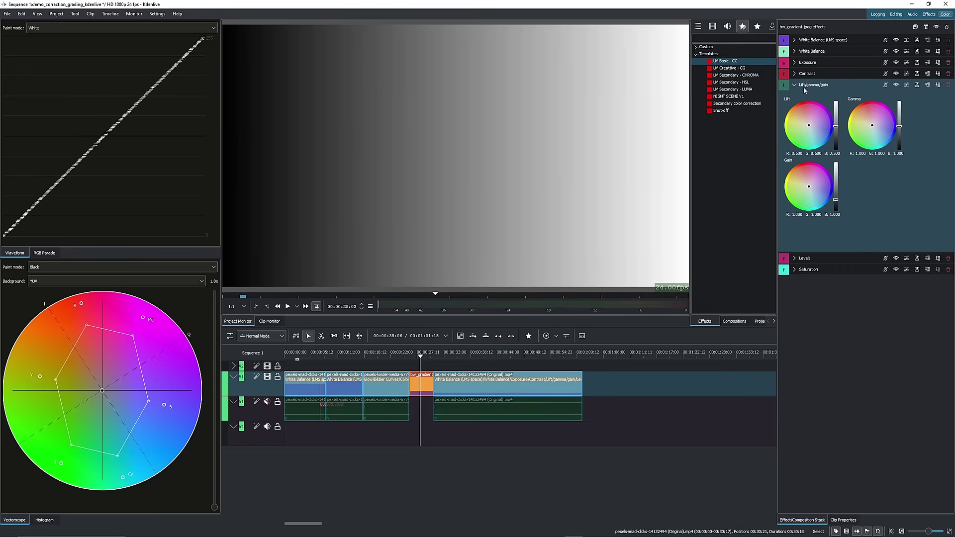
left_click(789, 84)
Step: Review the Levels effect's channel choices, keeping Luma, and turn its histogram overlay on and off
left_click(793, 96)
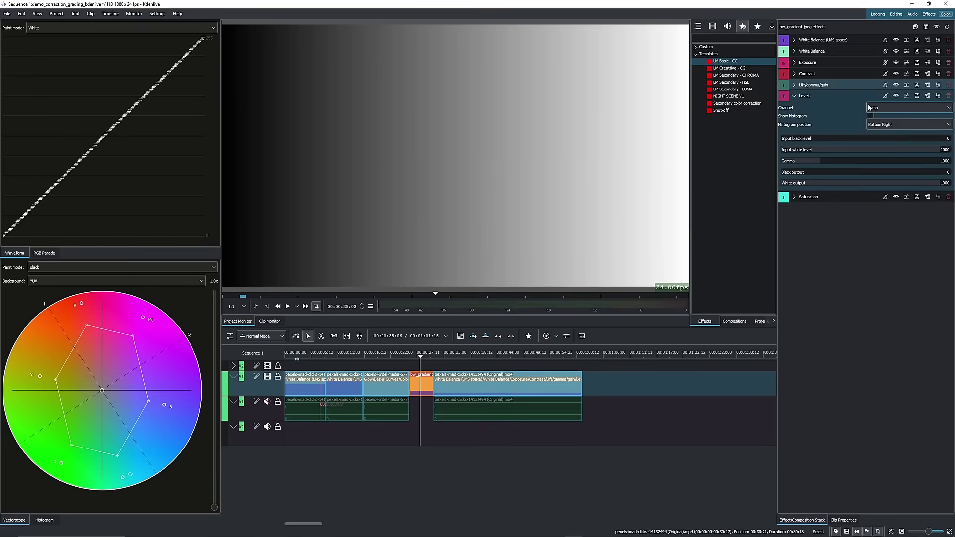
left_click(880, 108)
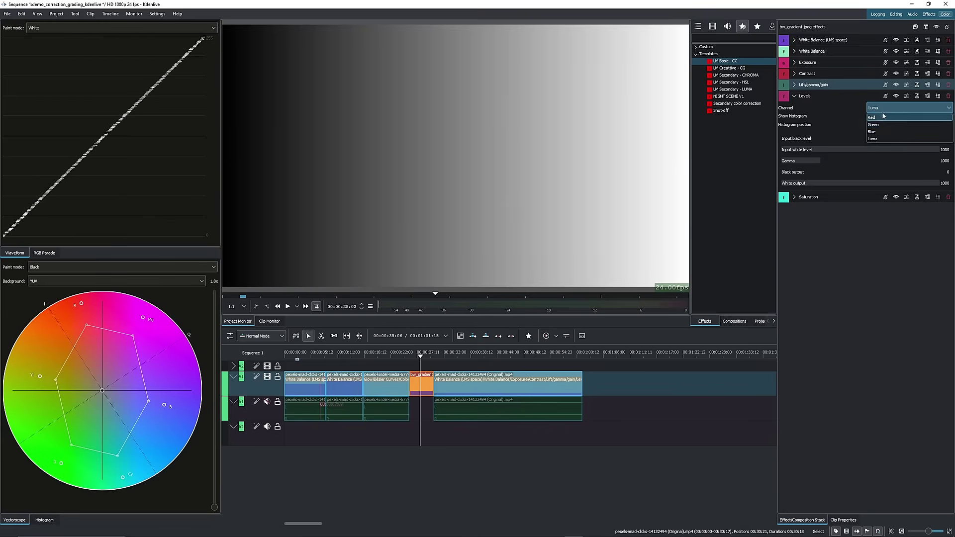
left_click(823, 119)
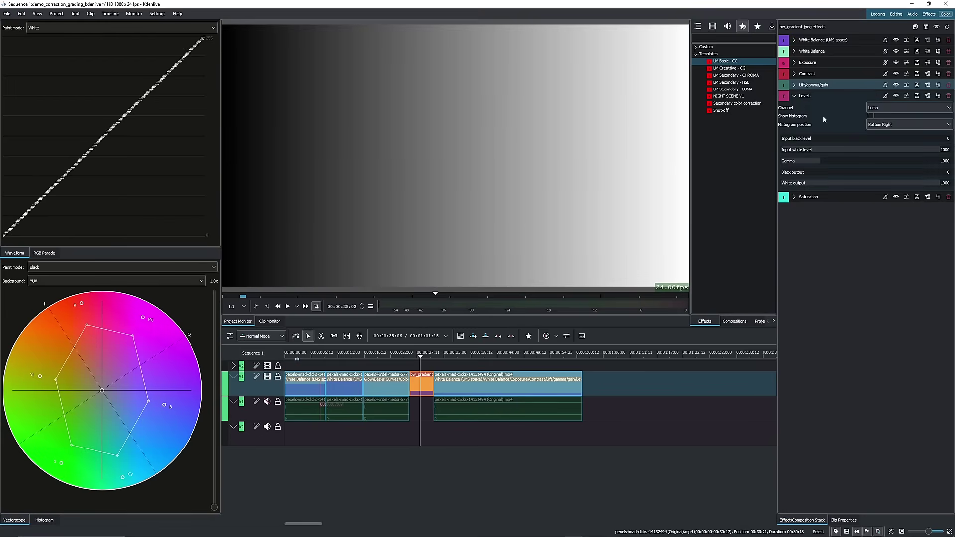
left_click(871, 116)
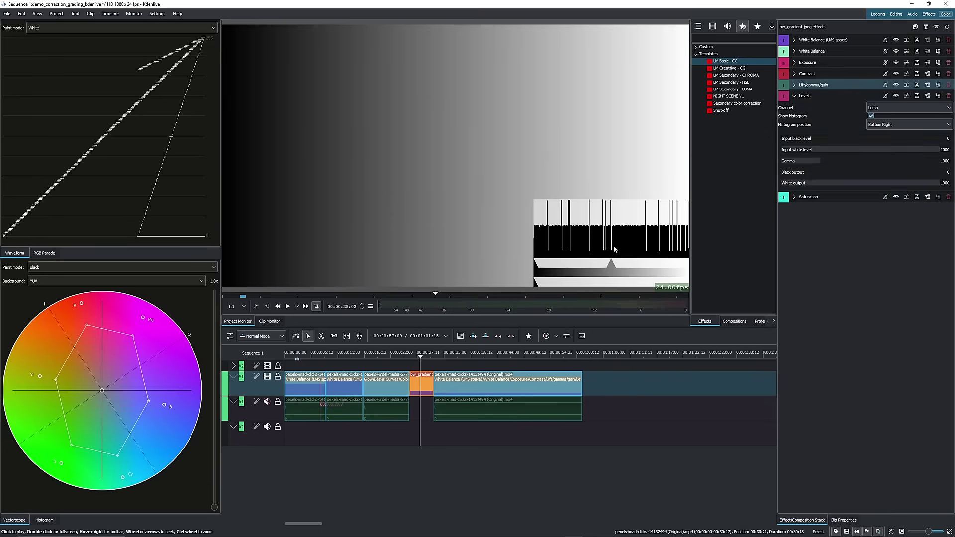
left_click(871, 117)
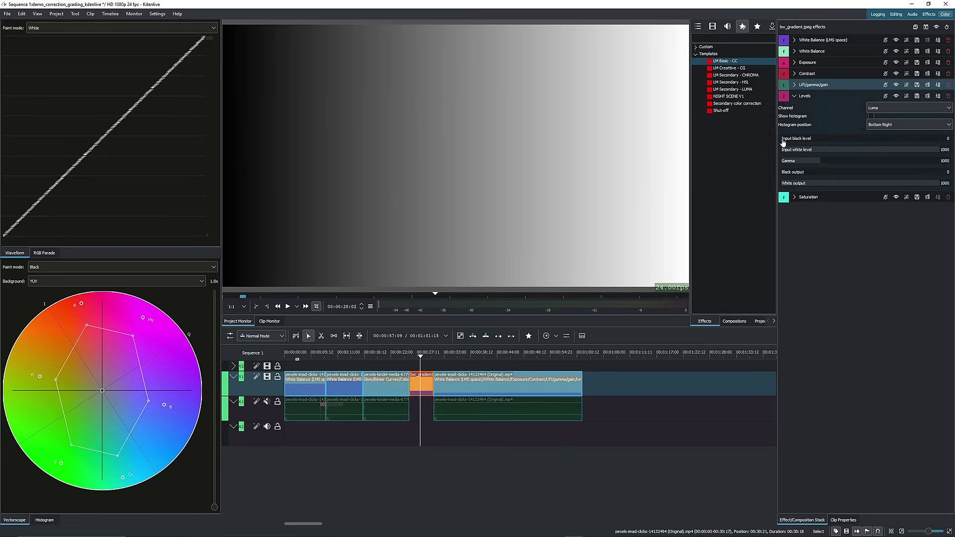
Step: Try an input white level of 716 and a gamma of 694 in the gradient's Levels effect, returning each to 1000
mouse_move(789, 143)
left_mouse_down()
mouse_move(816, 143)
mouse_move(771, 144)
left_mouse_up()
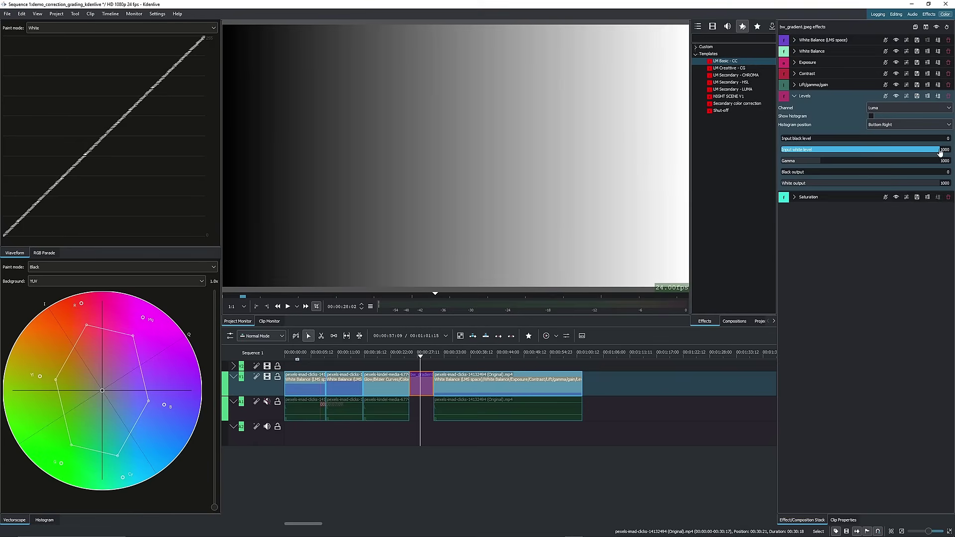
left_click_drag(940, 152, 896, 152)
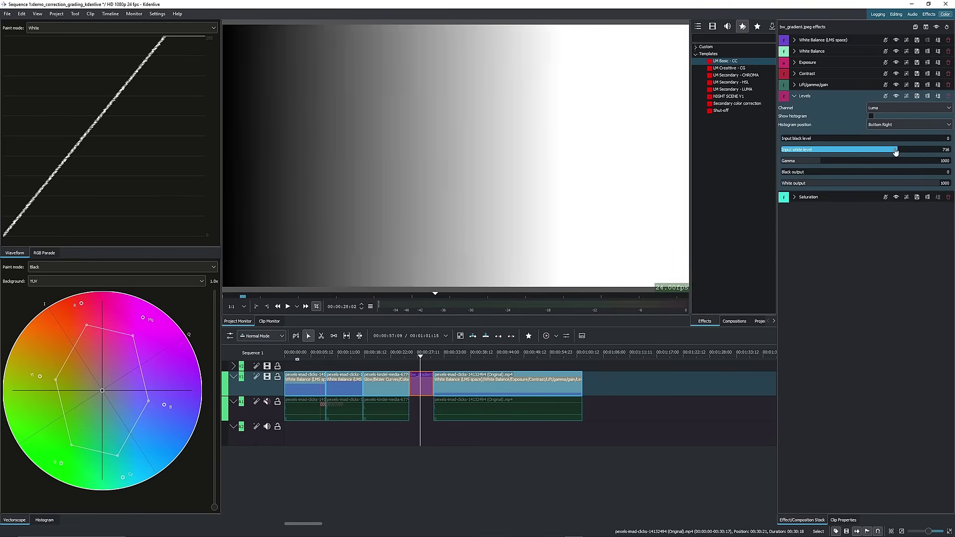
double_click(896, 151)
mouse_move(820, 161)
left_mouse_down()
mouse_move(812, 160)
mouse_move(836, 160)
mouse_move(812, 160)
left_mouse_up()
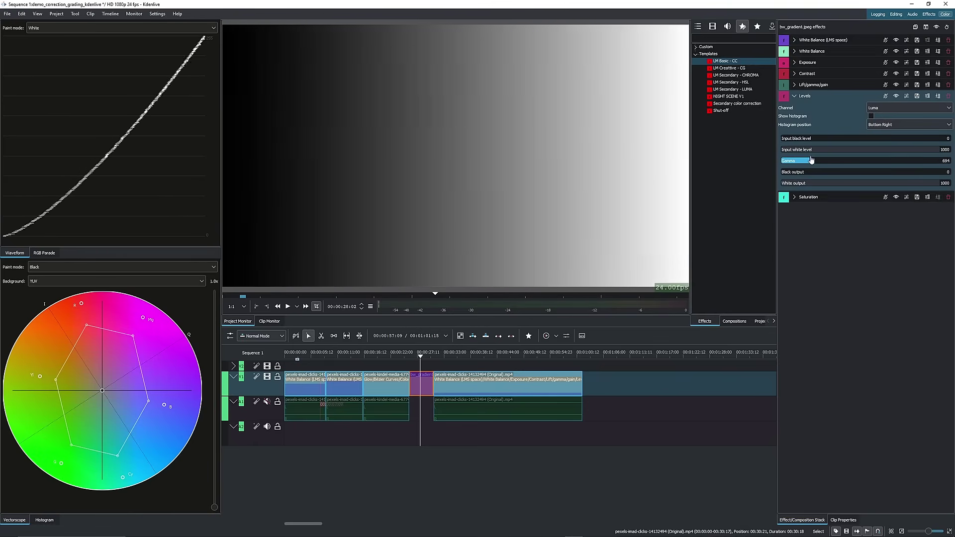
double_click(811, 160)
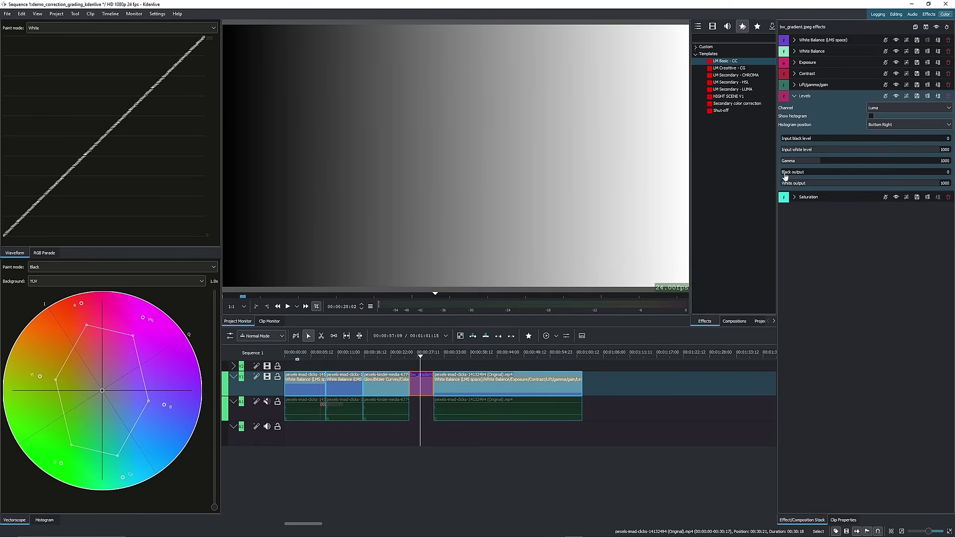
Step: Try a black output of 279 and a white output of 751 in the Levels effect, resetting each to its default
left_click_drag(788, 174, 826, 173)
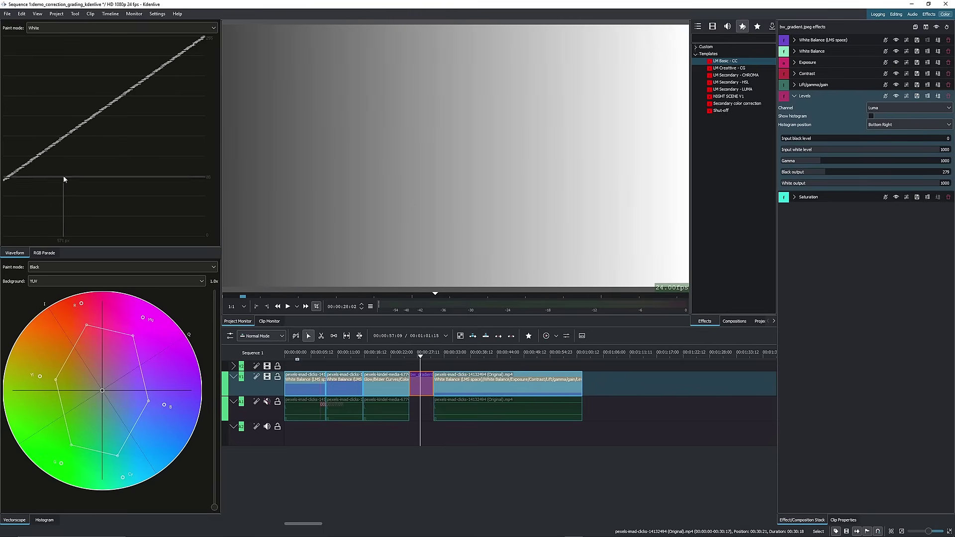
double_click(819, 172)
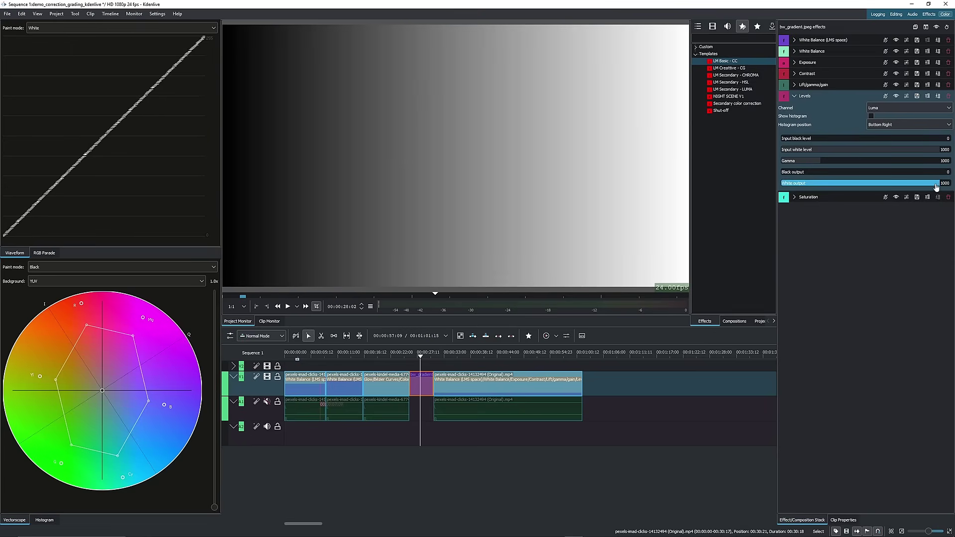
left_click_drag(936, 188, 900, 187)
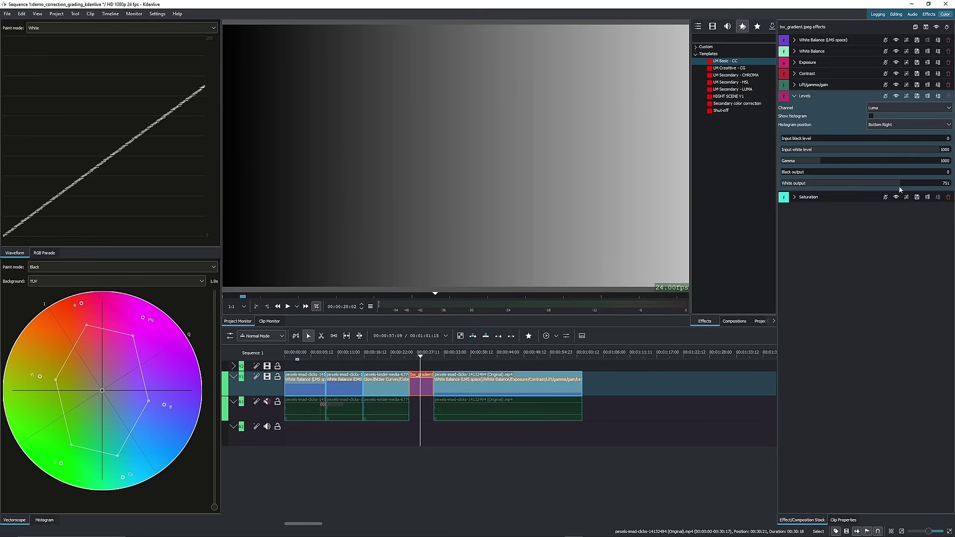
double_click(901, 187)
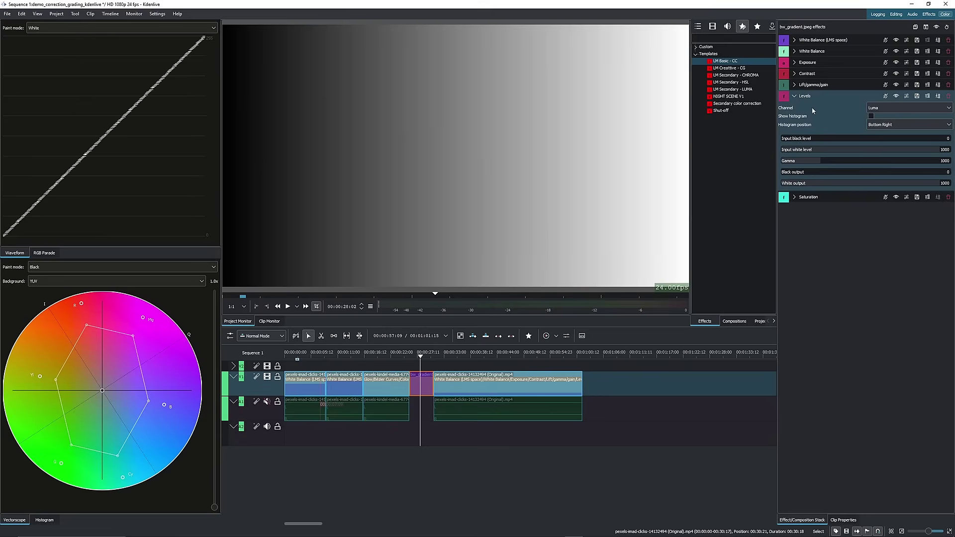
Step: Collapse the Levels effect and look over the Saturation effect's setting
left_click(794, 96)
left_click(794, 107)
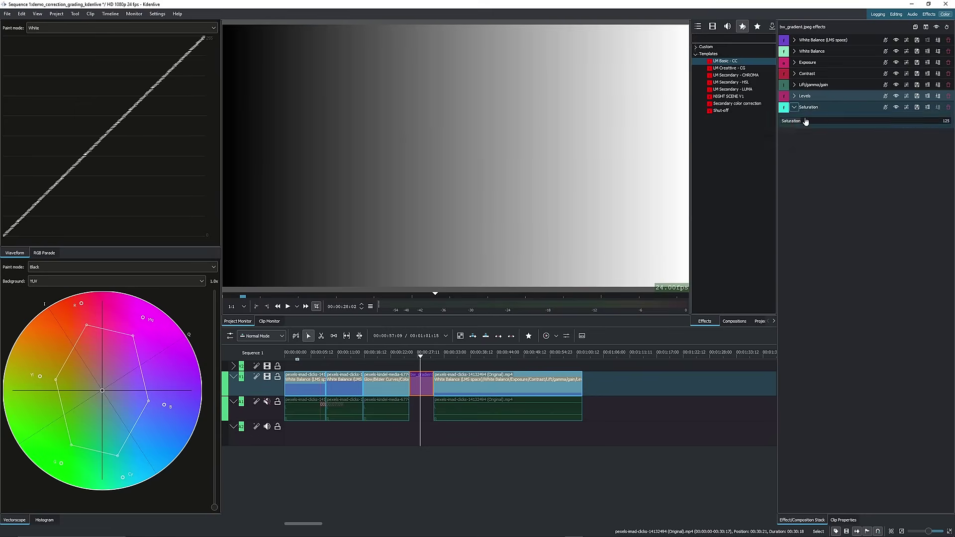
left_click(795, 107)
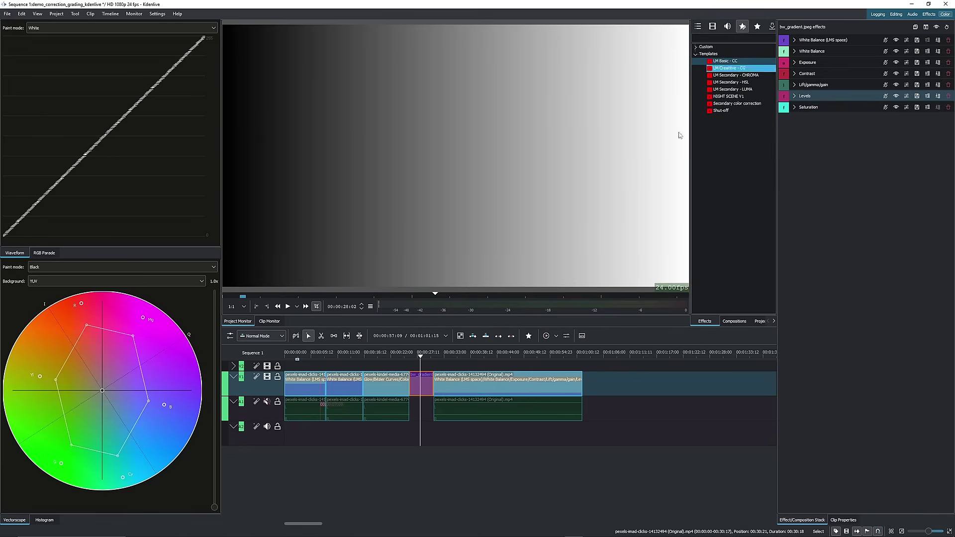
Step: Preview frames from the different clips along the timeline, finishing on the man holding the light near the bench
left_click(485, 354)
left_click(490, 385)
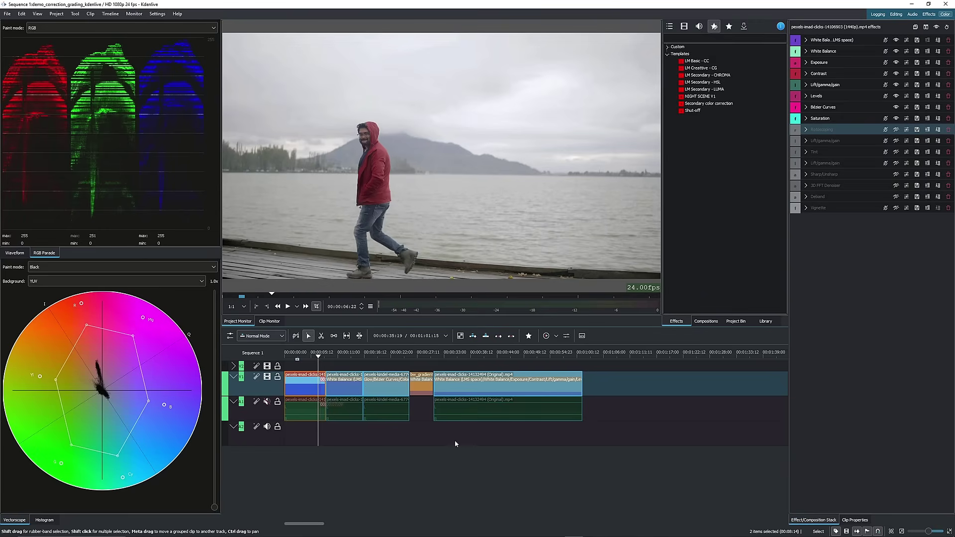
left_click(338, 357)
left_click(387, 357)
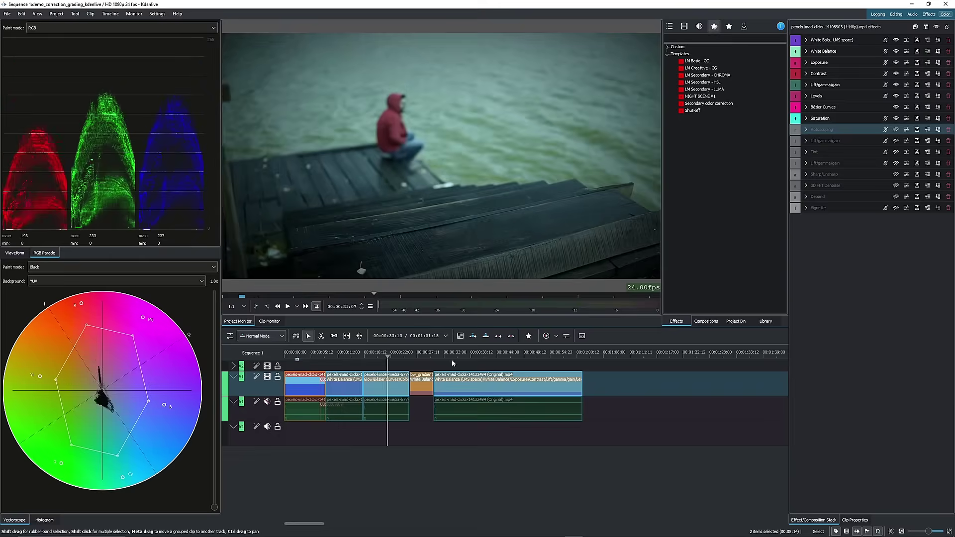
left_click(493, 358)
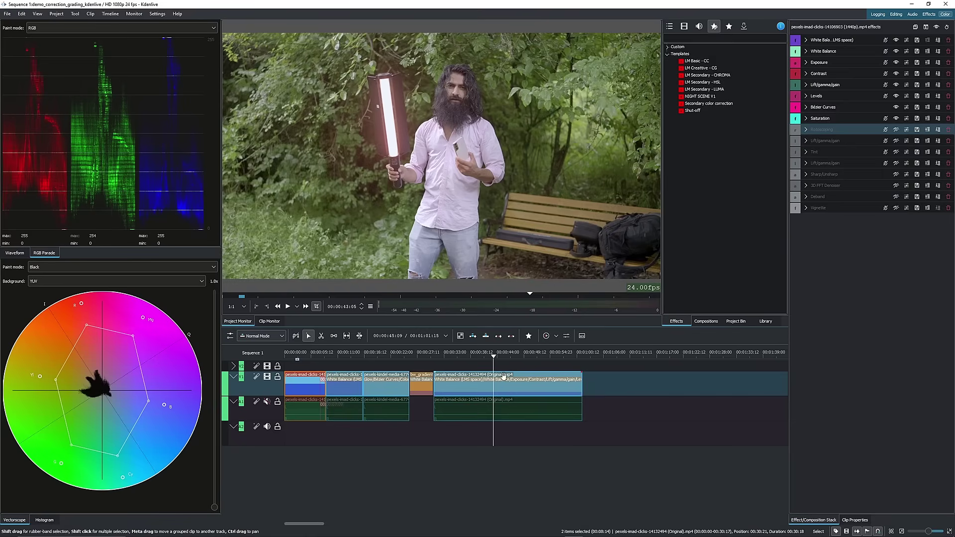
Step: Delete all effects from the pexels-imad-clicks-14132494 (Original).mp4 clip
left_click(505, 377)
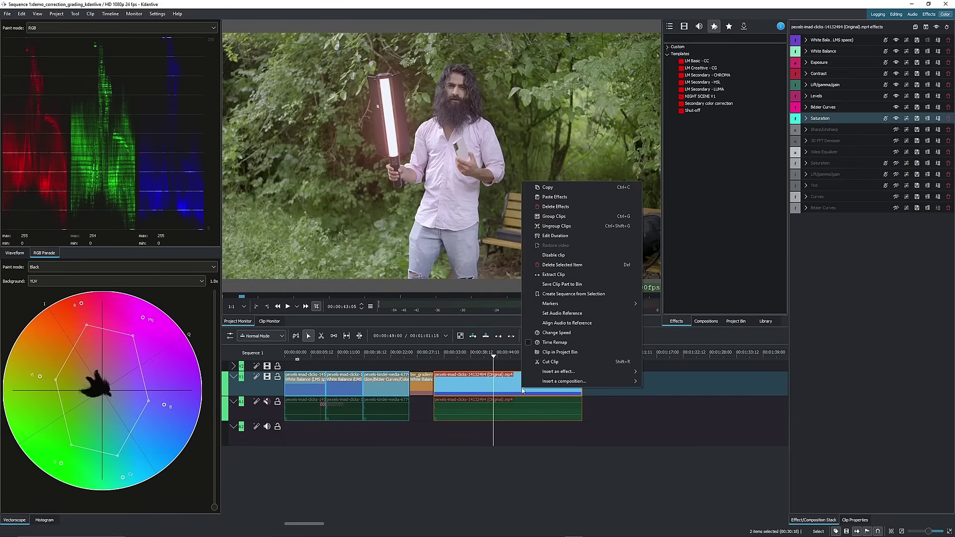
right_click(520, 386)
left_click(568, 206)
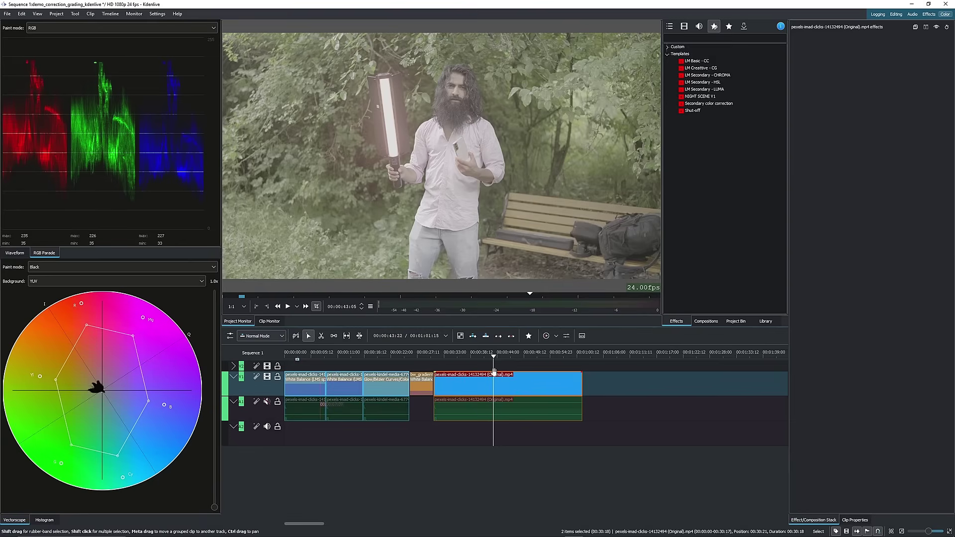
Step: Preview the ungraded clip at a few frames and apply the LM Basic - CC effect template to it
left_click(486, 355)
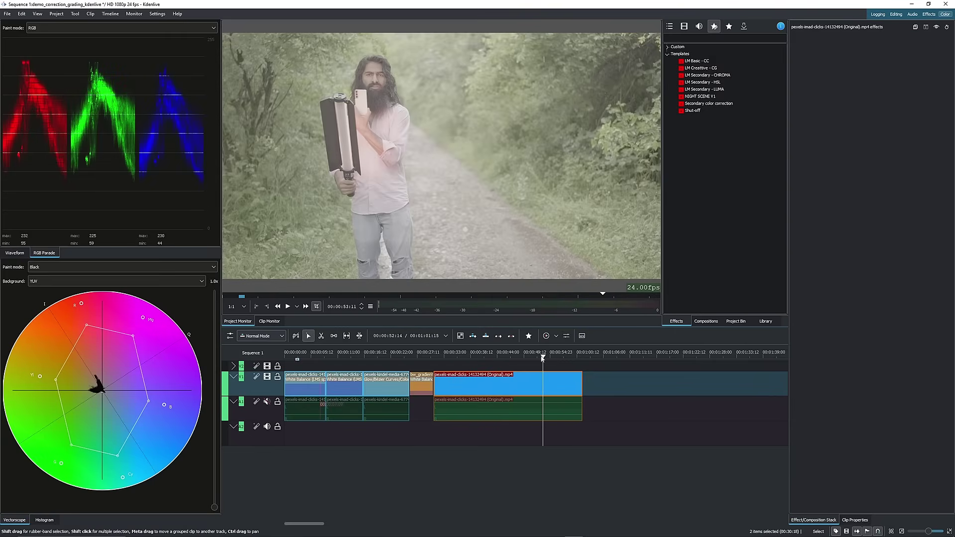
left_click(512, 295)
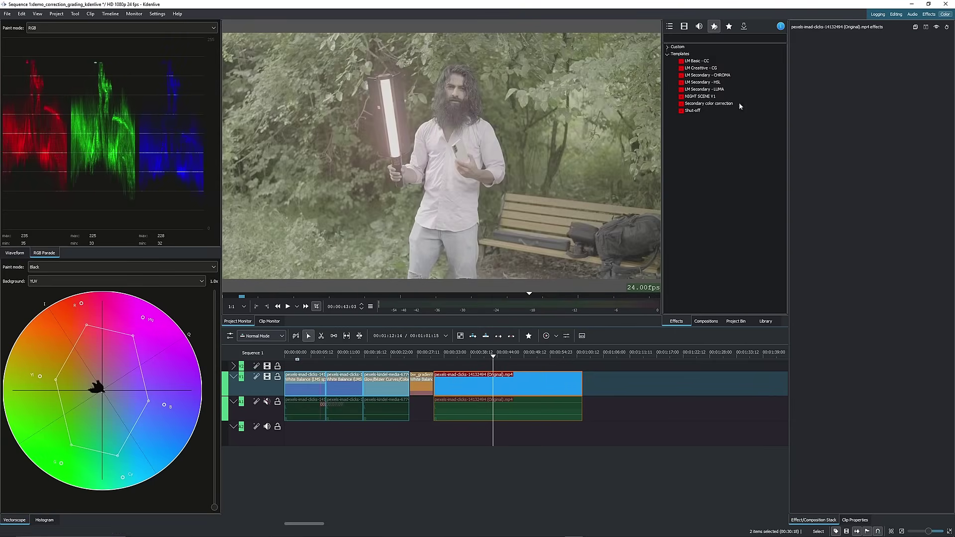
left_click(688, 59)
left_click(678, 307)
left_click(689, 61)
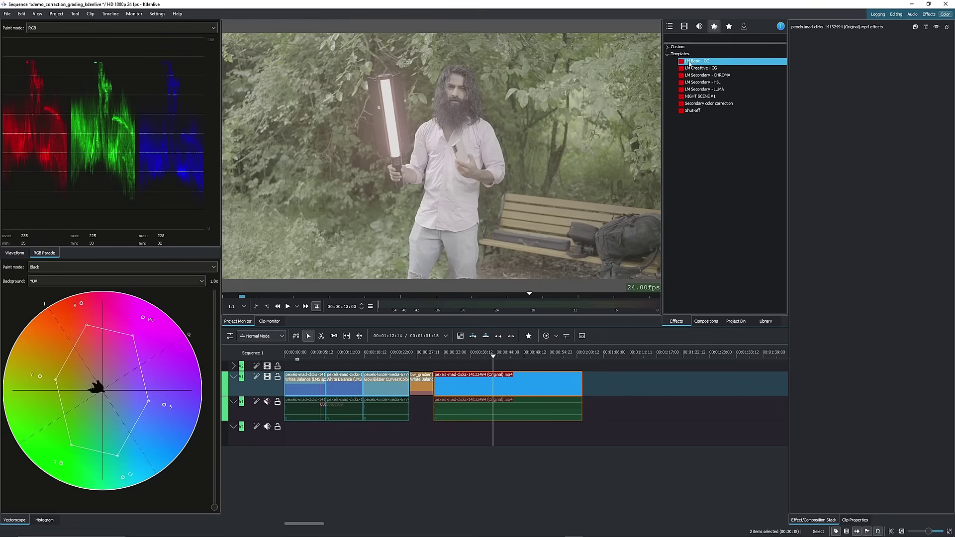
double_click(683, 63)
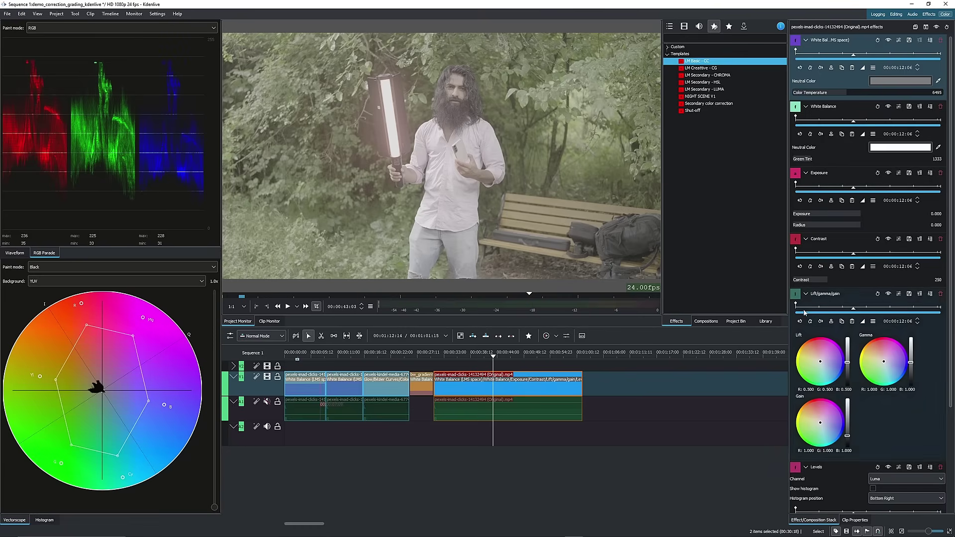
Step: Collapse all seven effects of the applied template, from White Balance (LMS space) through Saturation
left_click(807, 40)
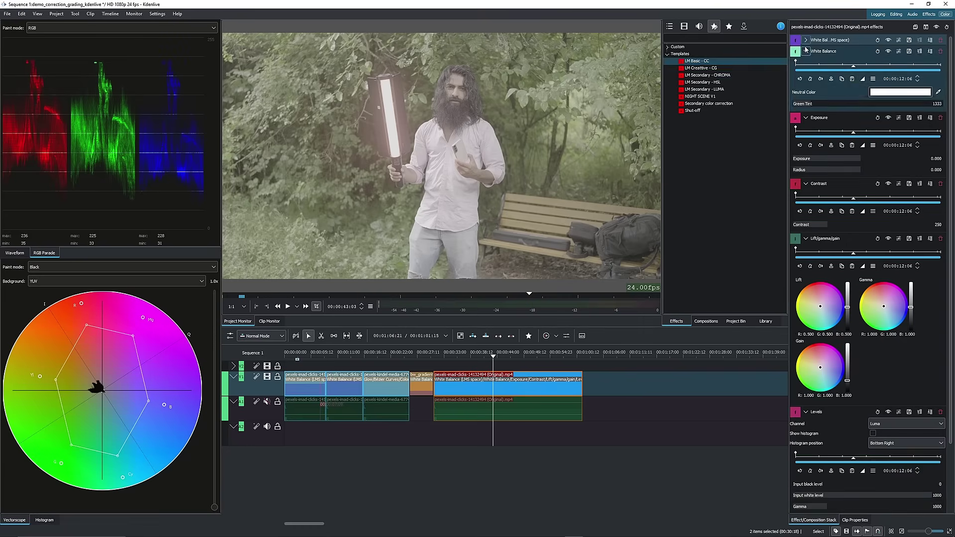
left_click(806, 51)
left_click(806, 63)
left_click(807, 73)
left_click(807, 84)
left_click(806, 95)
left_click(806, 107)
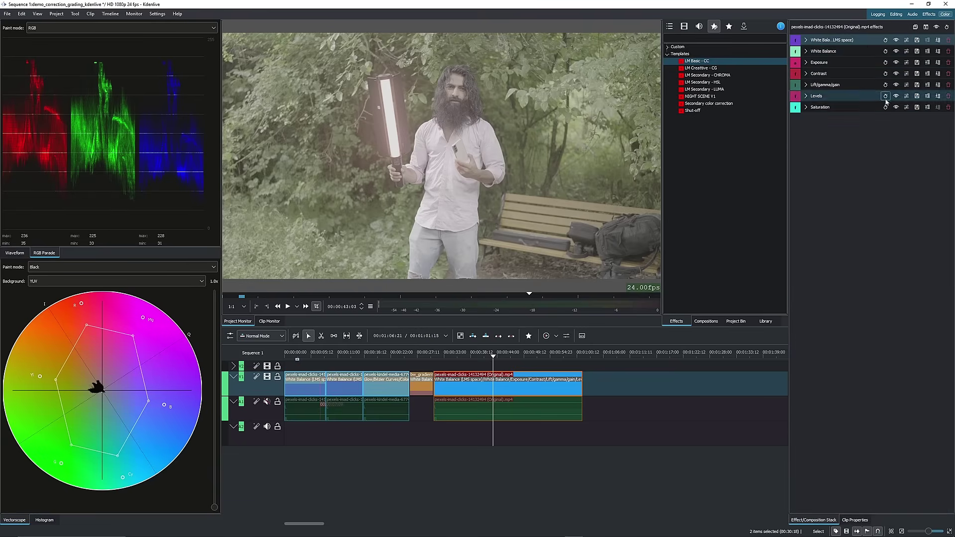
Step: Hide the keyframe controls of all seven effects in the clip's effect stack
left_click(886, 40)
left_click(886, 51)
left_click(885, 62)
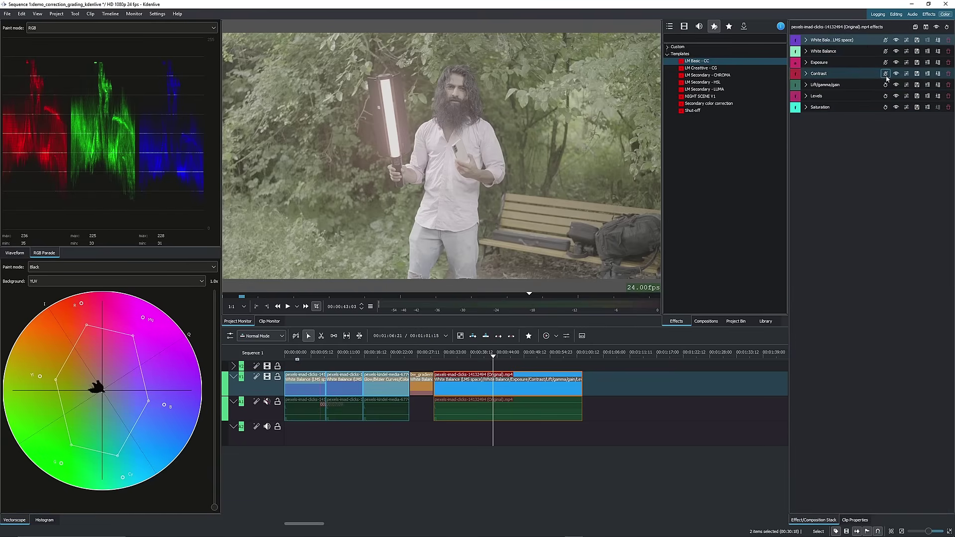
left_click(886, 74)
left_click(885, 85)
left_click(886, 95)
left_click(886, 107)
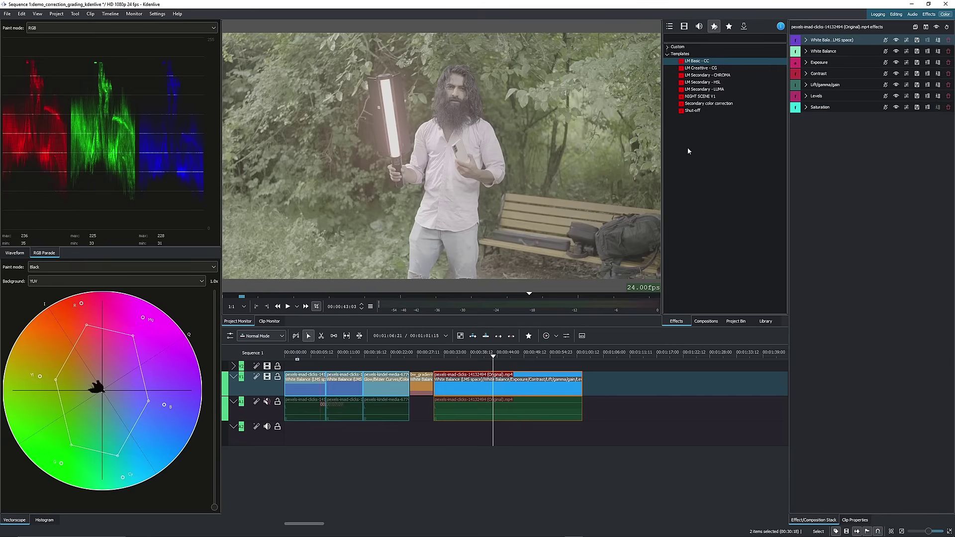
Step: Show the frame at 00:00:59:21 and expand both white balance effects in a widened effect stack
left_click(574, 354)
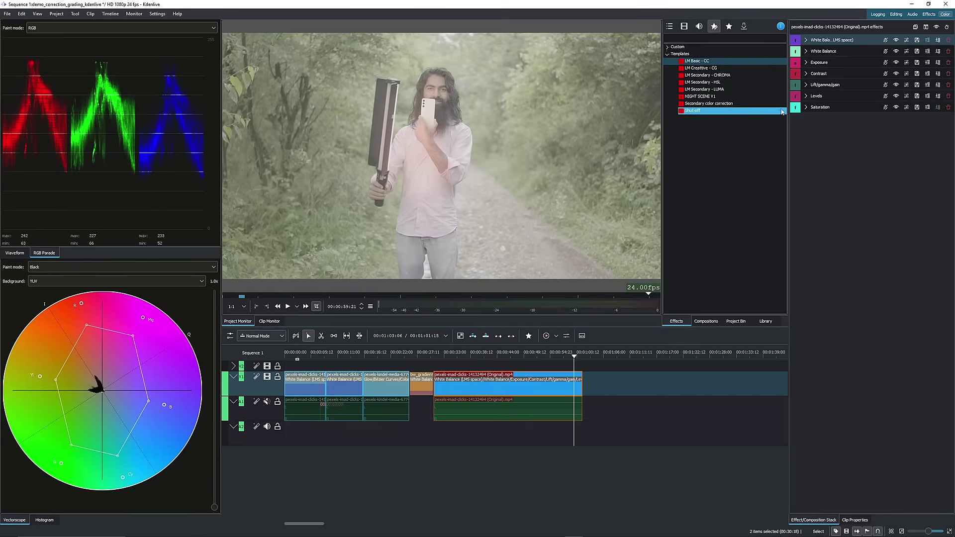
left_click_drag(789, 105, 692, 112)
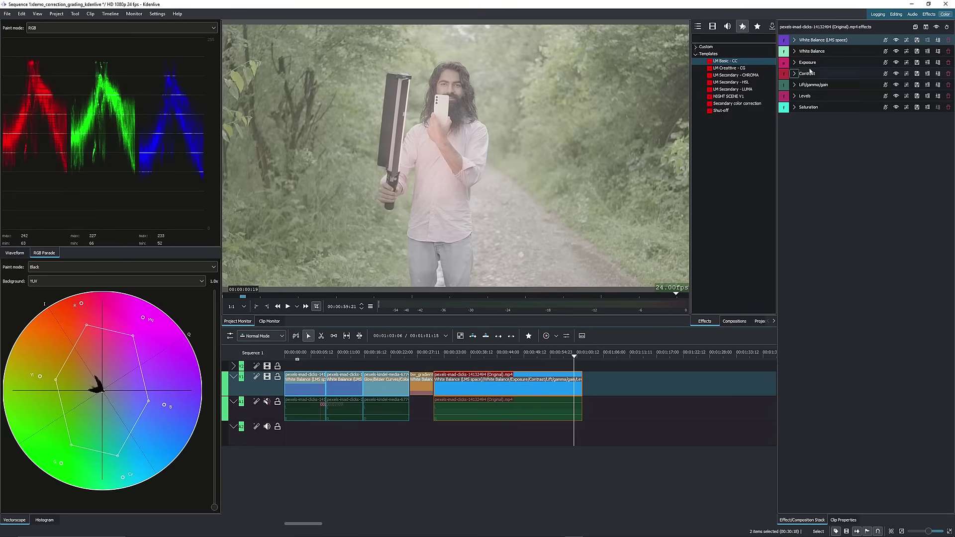
left_click(794, 39)
left_click(794, 79)
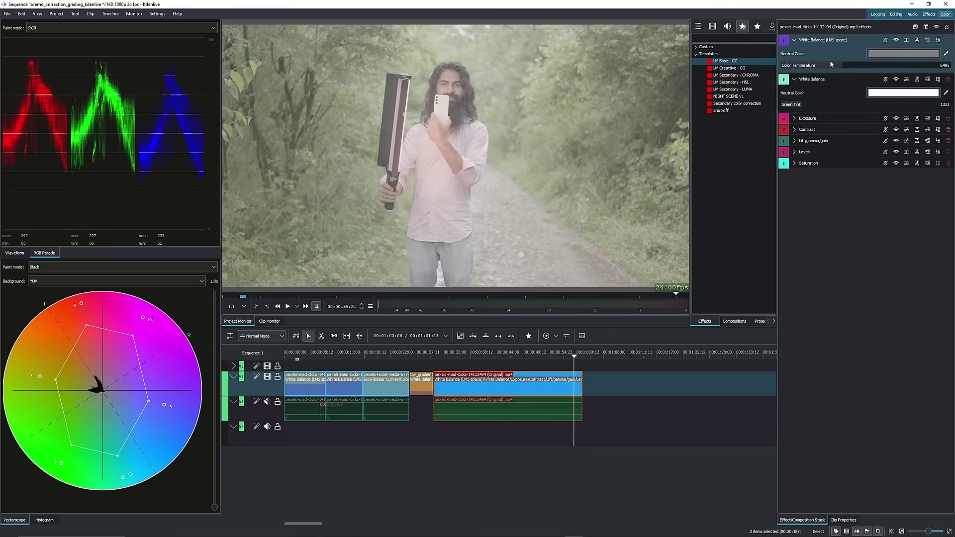
Step: Review the Color Temperature setting and Neutral Color chooser of White Balance (LMS space), cancelling the chooser
left_click(798, 66)
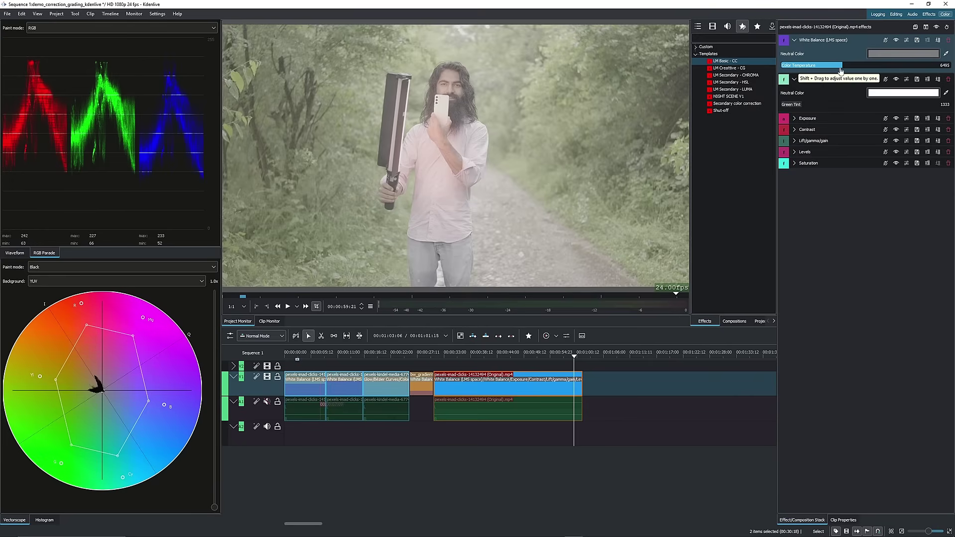
left_click(932, 57)
left_click(560, 343)
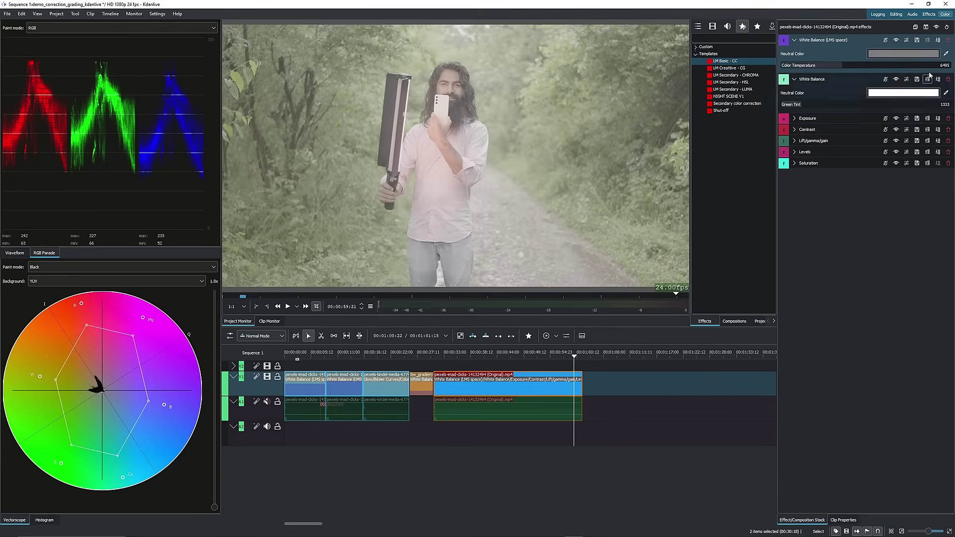
left_click(925, 53)
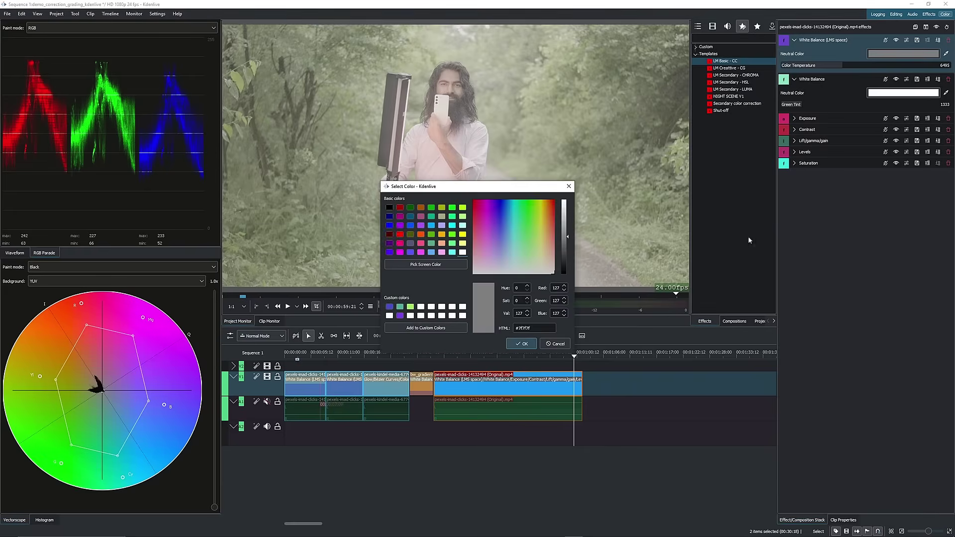
left_click(559, 344)
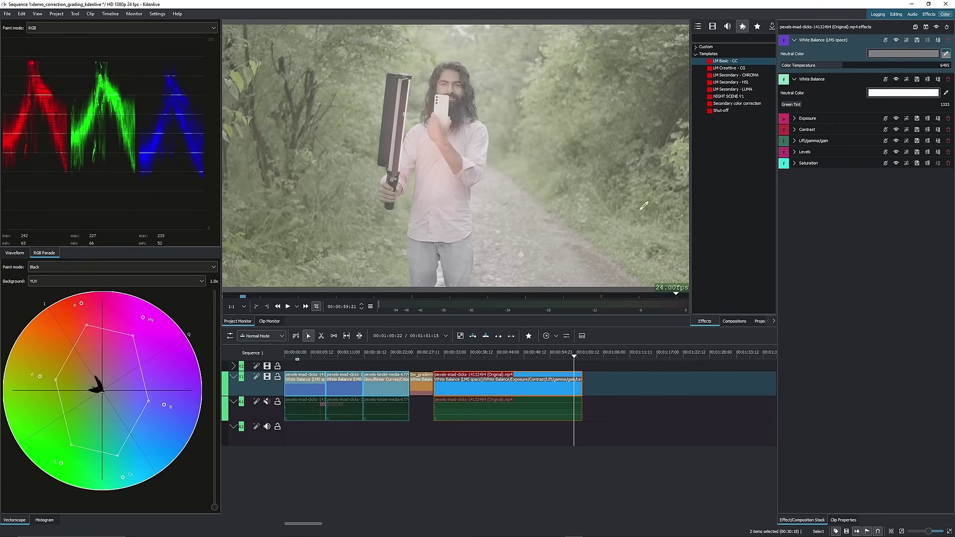
Step: Try sampling the white phone as the neutral color of White Balance (LMS space), and reset the effect
left_click(447, 93)
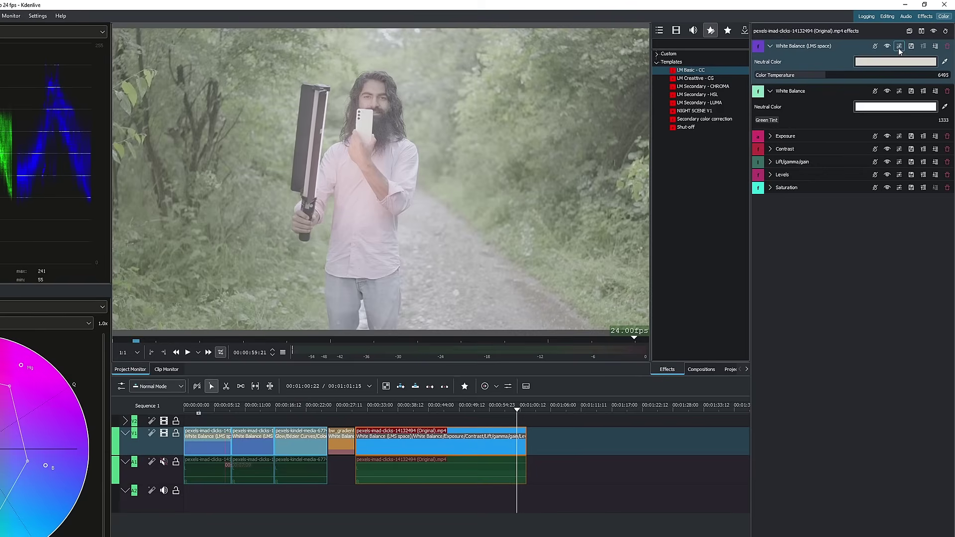
left_click(899, 47)
left_click(904, 60)
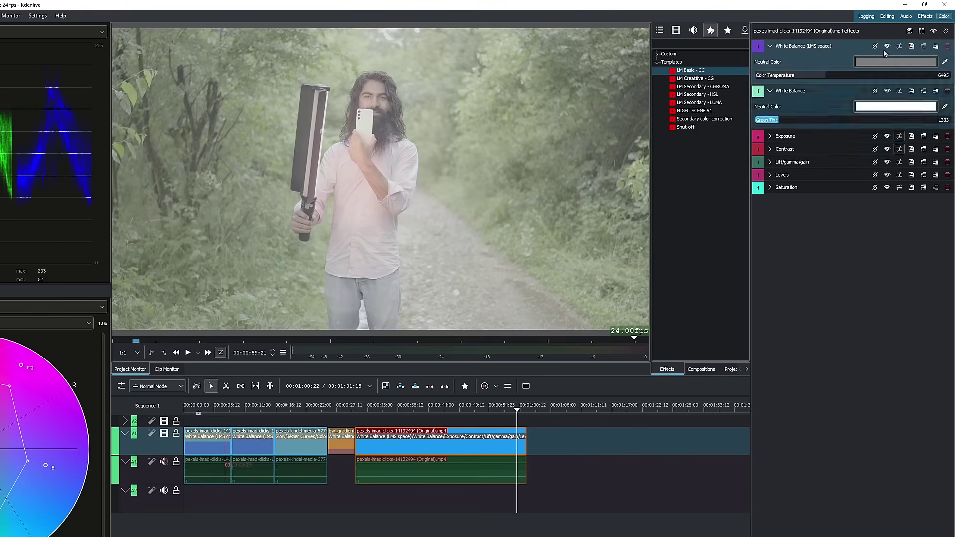
Step: Compare the image with the White Balance (LMS space) effect disabled and enabled again
left_click(888, 47)
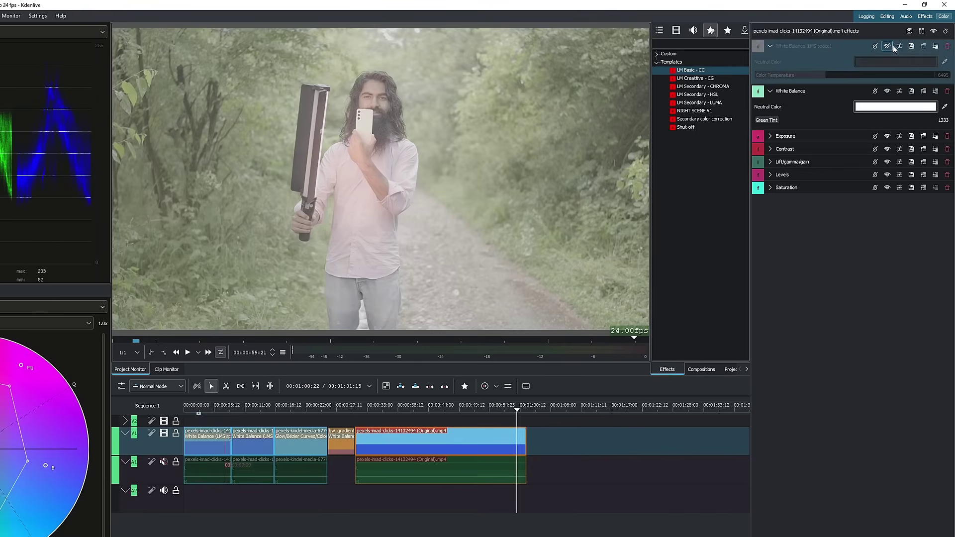
left_click(888, 47)
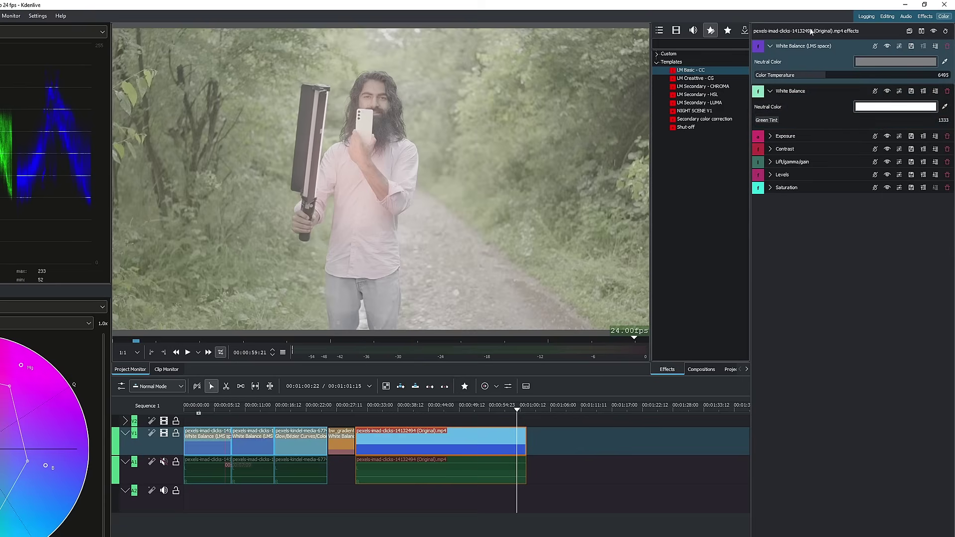
Step: Try sampling a neutral color from the preview frame for the White Balance effect, and restore its white neutral color
left_click(945, 106)
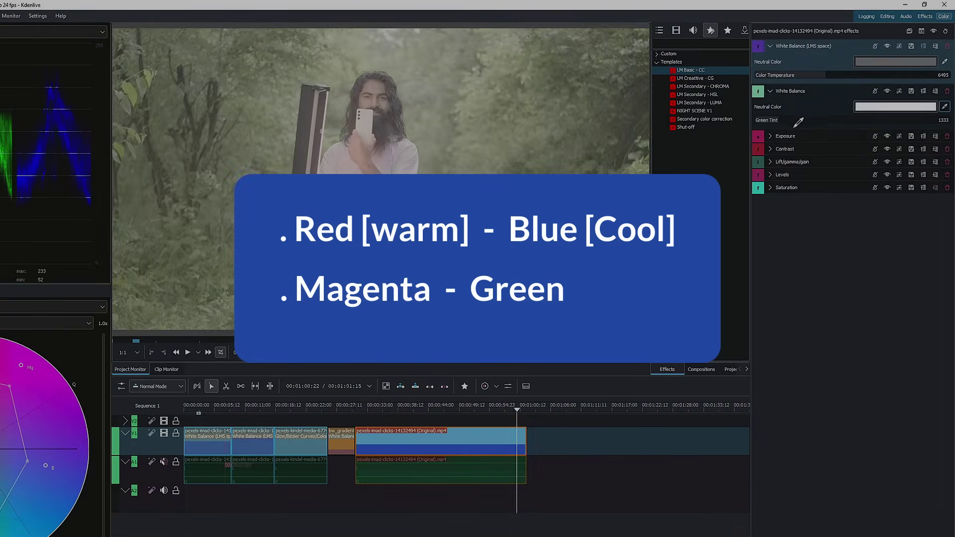
left_click(374, 88)
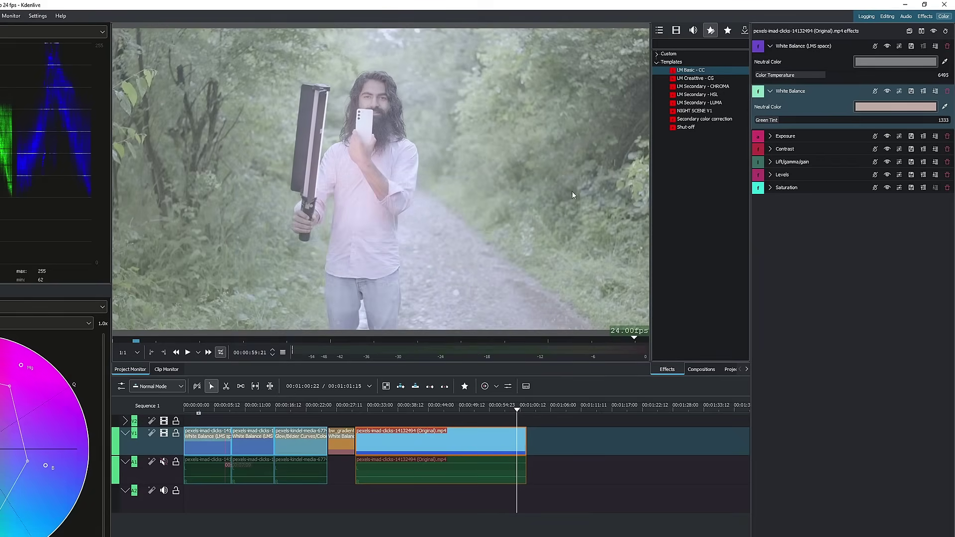
left_click(945, 106)
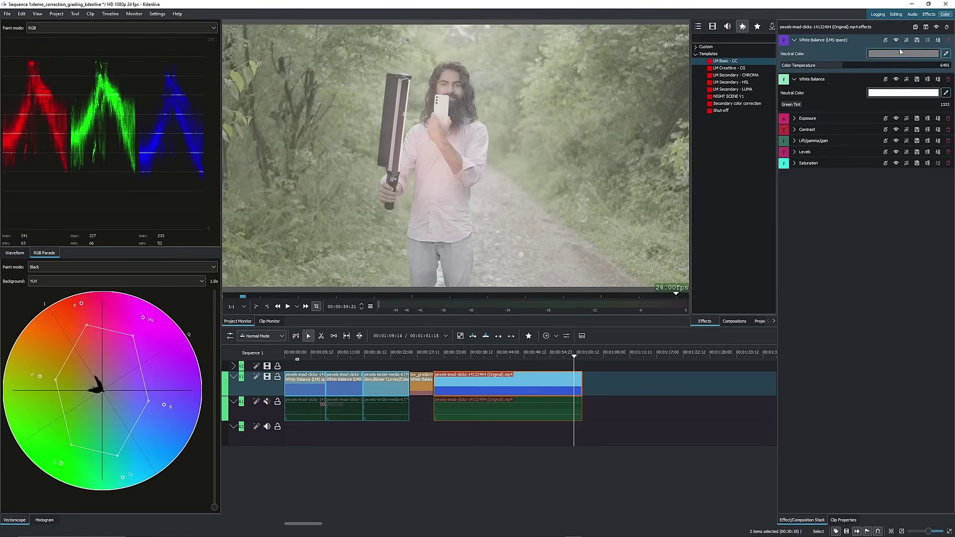
Step: Try a Color Temperature of 6832 in White Balance (LMS space), and reset the value
mouse_move(830, 68)
left_mouse_down()
mouse_move(852, 72)
mouse_move(760, 69)
mouse_move(855, 72)
mouse_move(844, 72)
left_mouse_up()
right_click(849, 68)
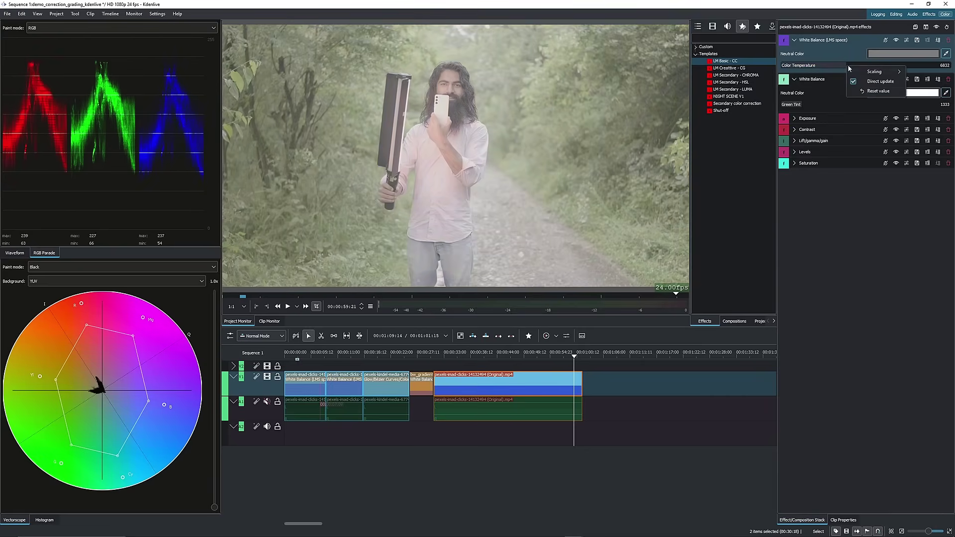
left_click(870, 91)
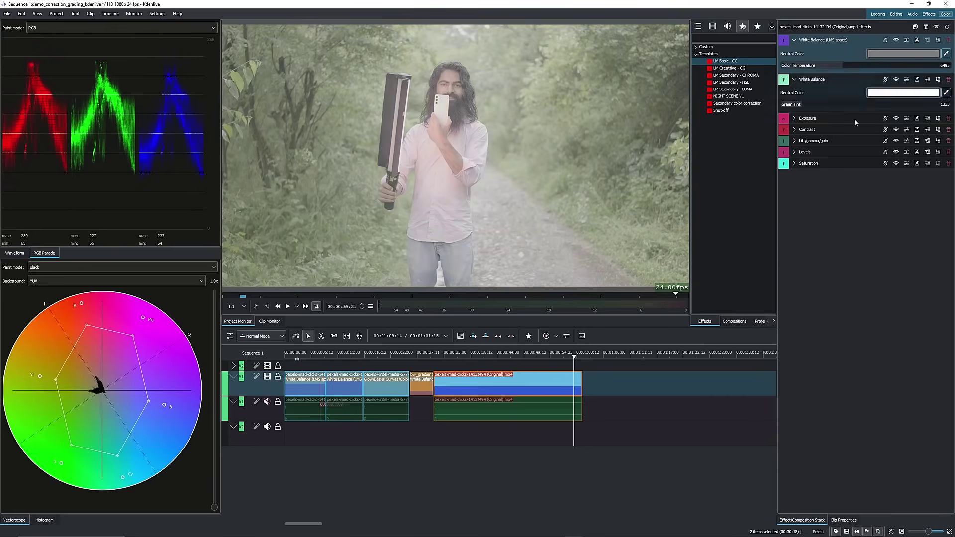
left_click(795, 40)
left_click(795, 51)
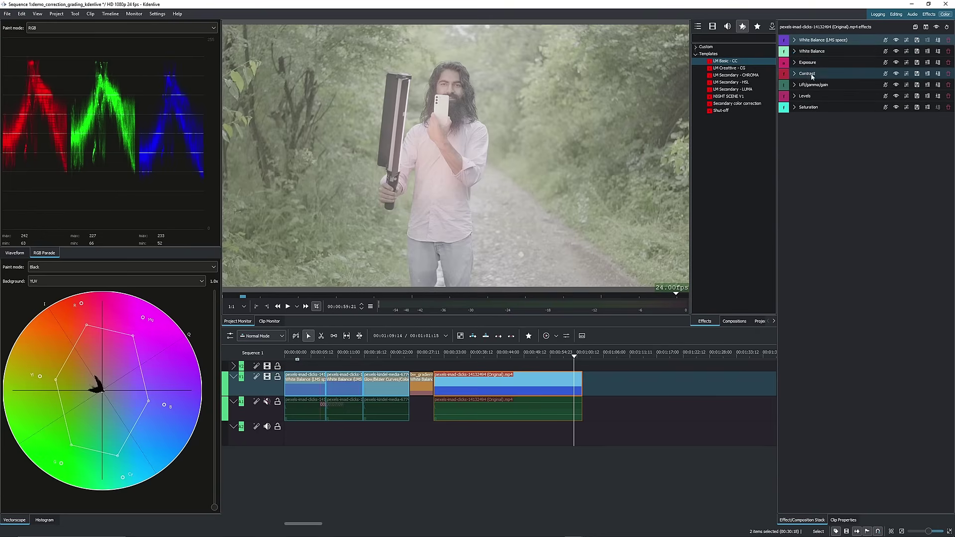
left_click(794, 40)
left_click(795, 79)
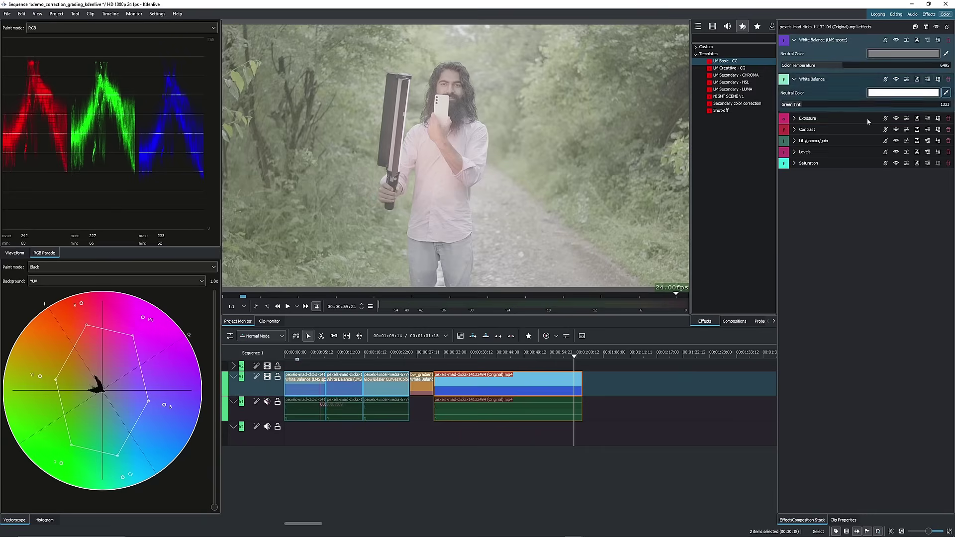
Step: Show the frame at 00:01:00:15 and sample the white phone as the neutral color of White Balance (LMS space)
left_click(578, 354)
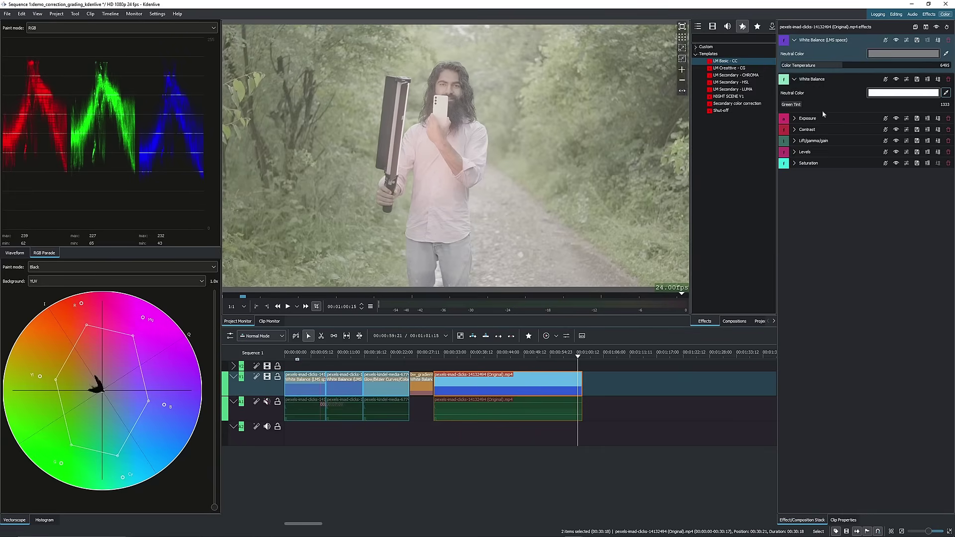
left_click(947, 54)
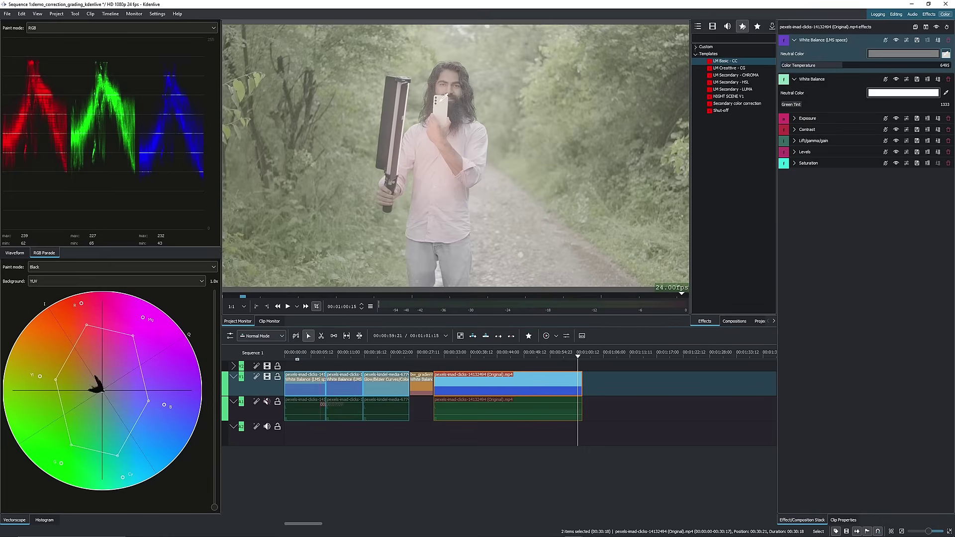
left_click(444, 97)
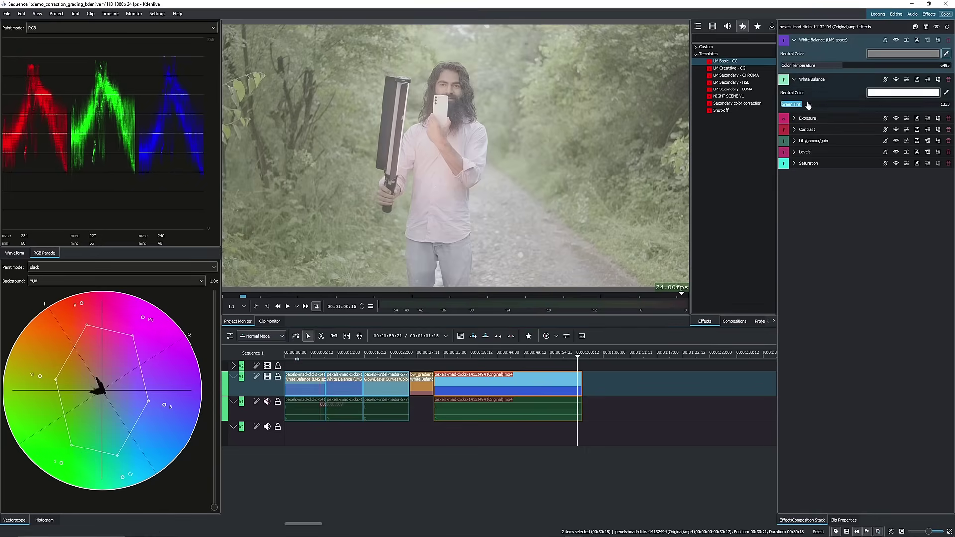
Step: Set the Green Tint of White Balance to 1404 and collapse both white balance effects
left_click_drag(804, 106, 823, 106)
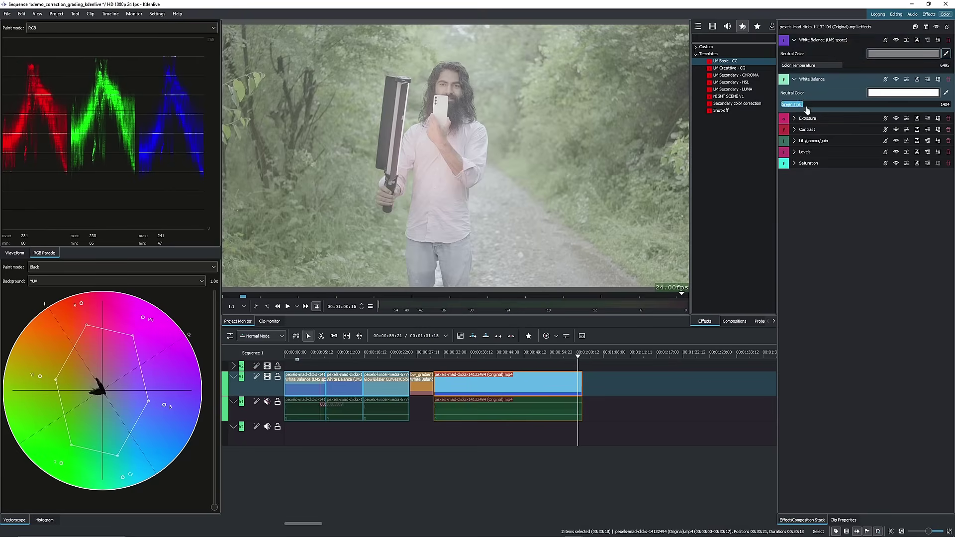
left_click(813, 164)
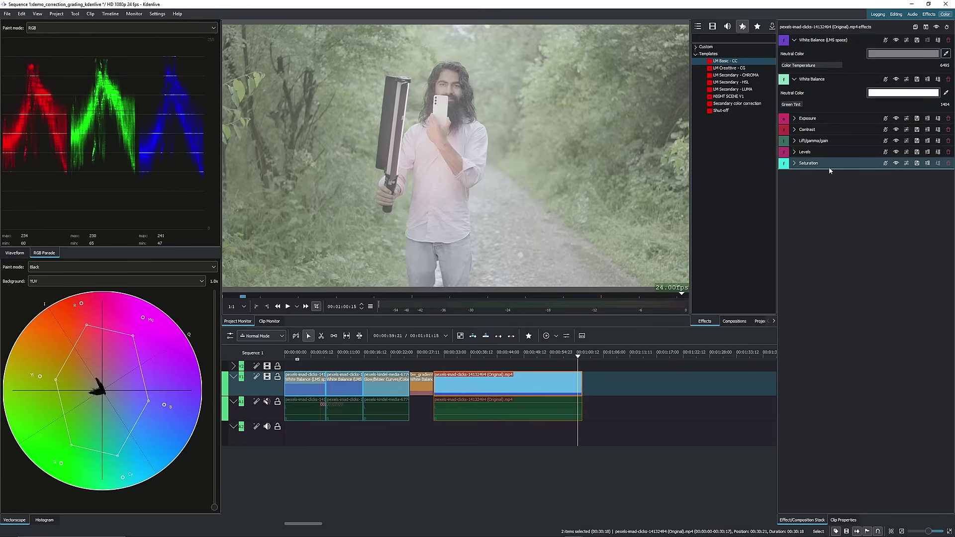
left_click(806, 118)
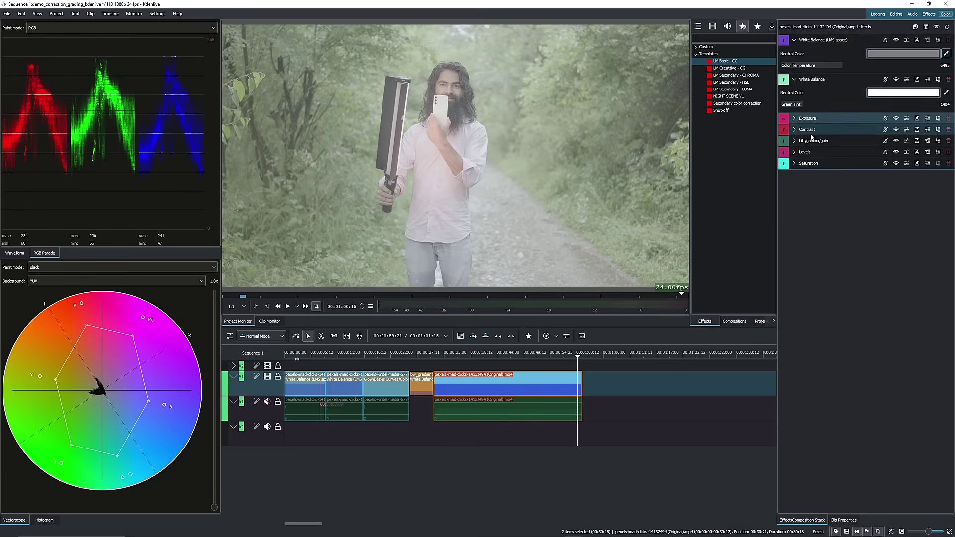
left_click(795, 42)
left_click(795, 52)
Step: Try a saturation of 212 together with a stronger contrast, and reset the Saturation effect
left_click(795, 108)
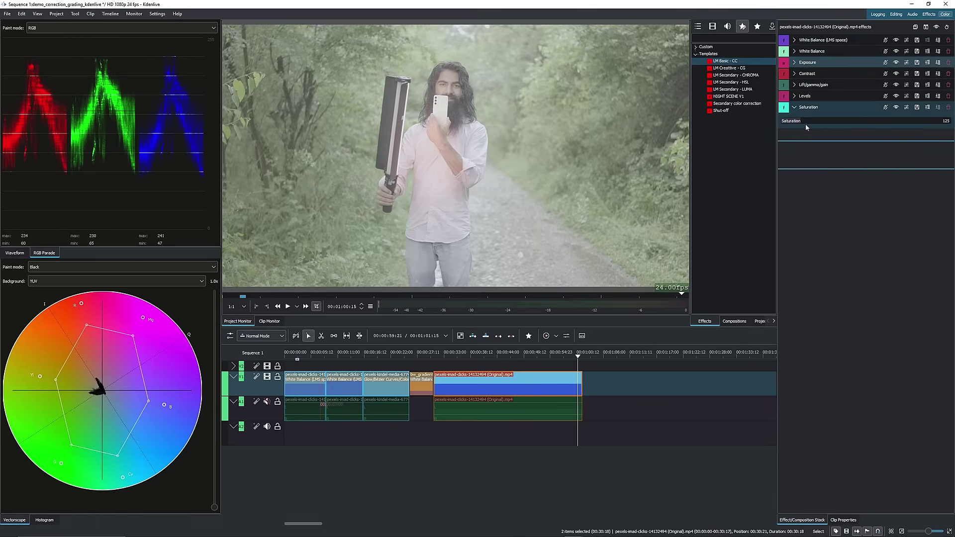
left_click_drag(807, 128, 815, 128)
left_click(795, 73)
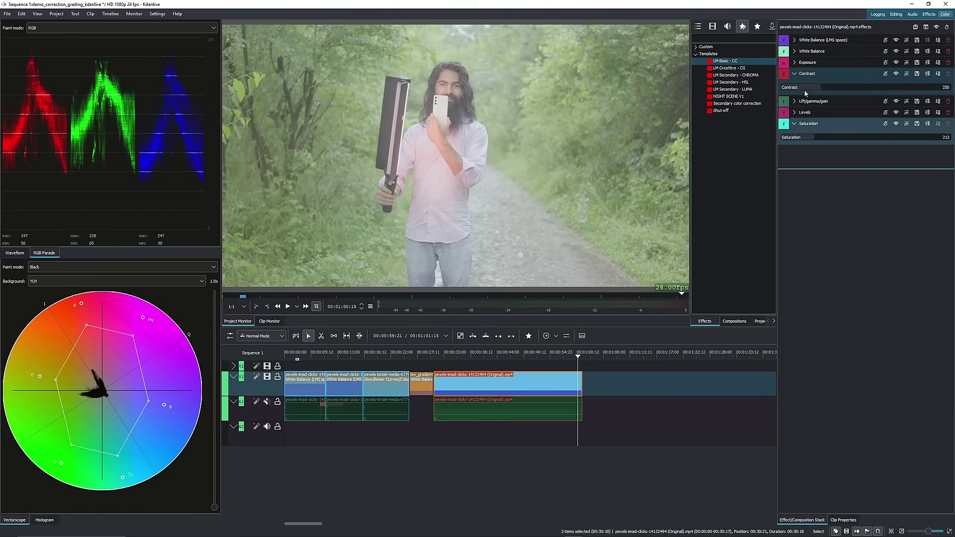
left_click_drag(806, 93, 823, 128)
left_click(795, 74)
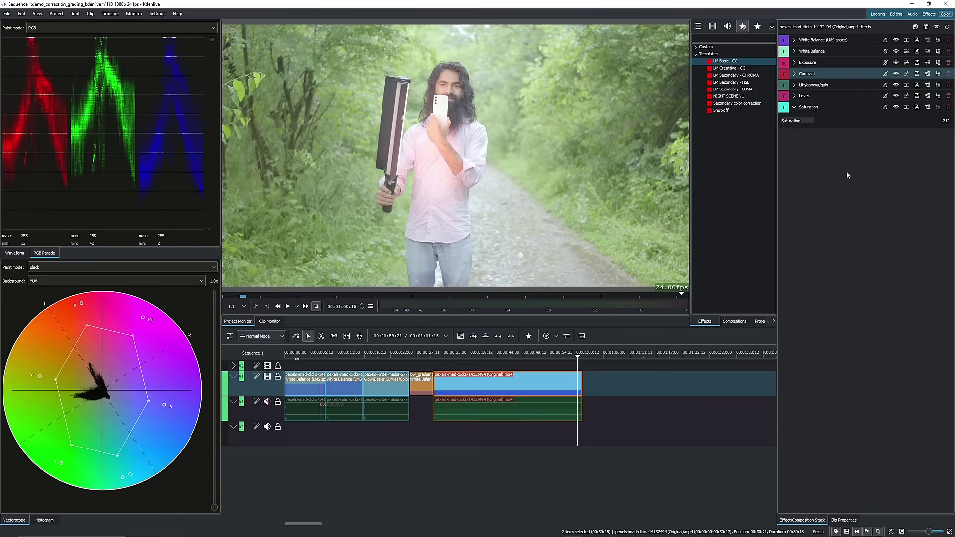
left_click(936, 108)
Step: Set the Contrast effect to 312 and collapse the Contrast and Saturation effects
left_click(795, 73)
left_click_drag(811, 88, 830, 90)
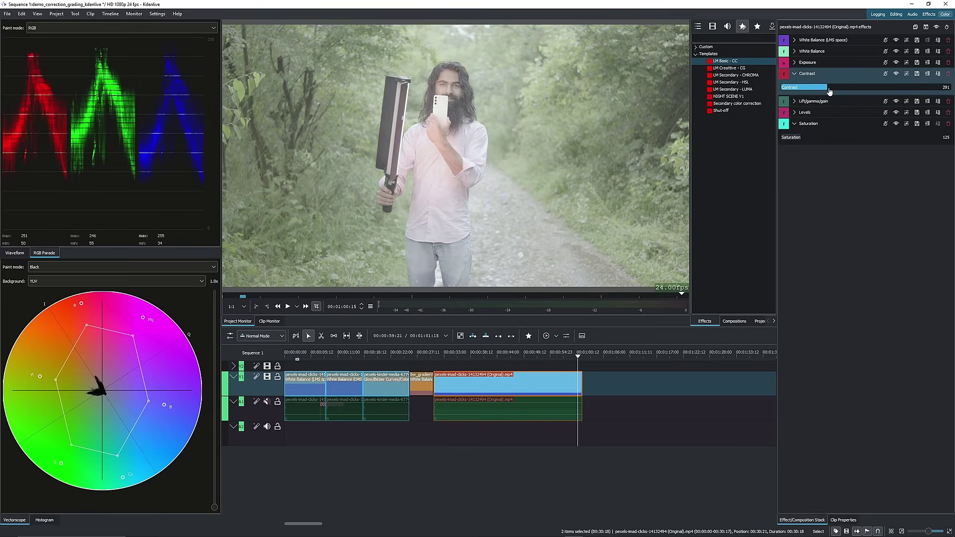
left_click(795, 101)
left_click(795, 102)
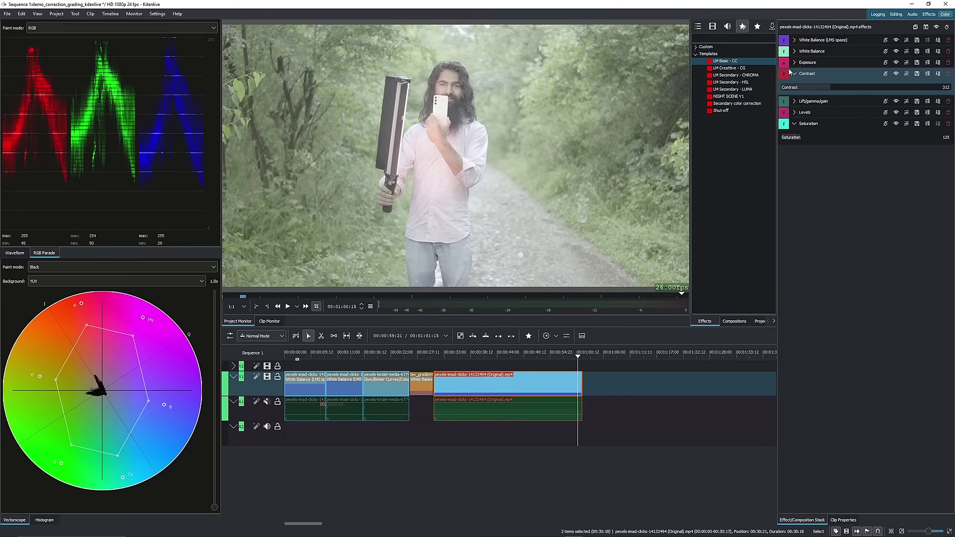
left_click(794, 74)
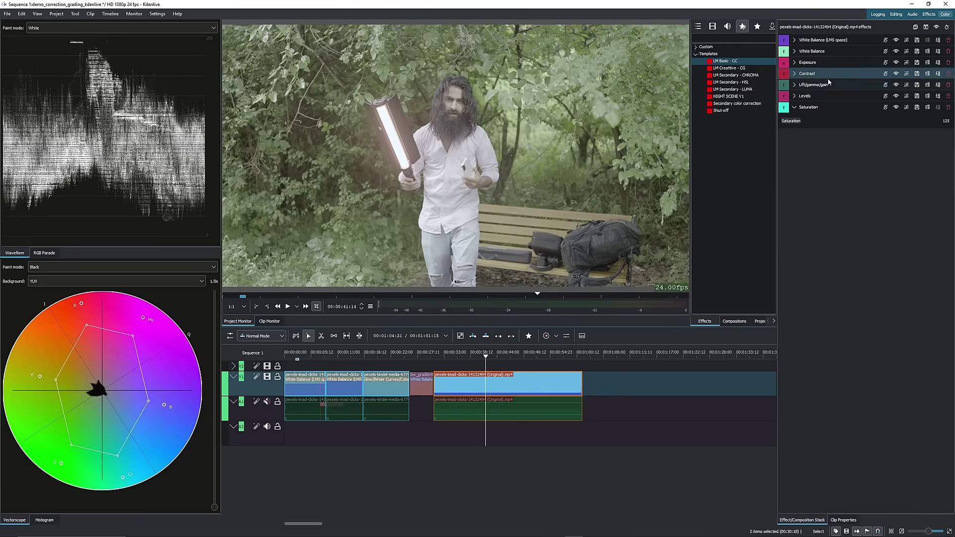
left_click(794, 107)
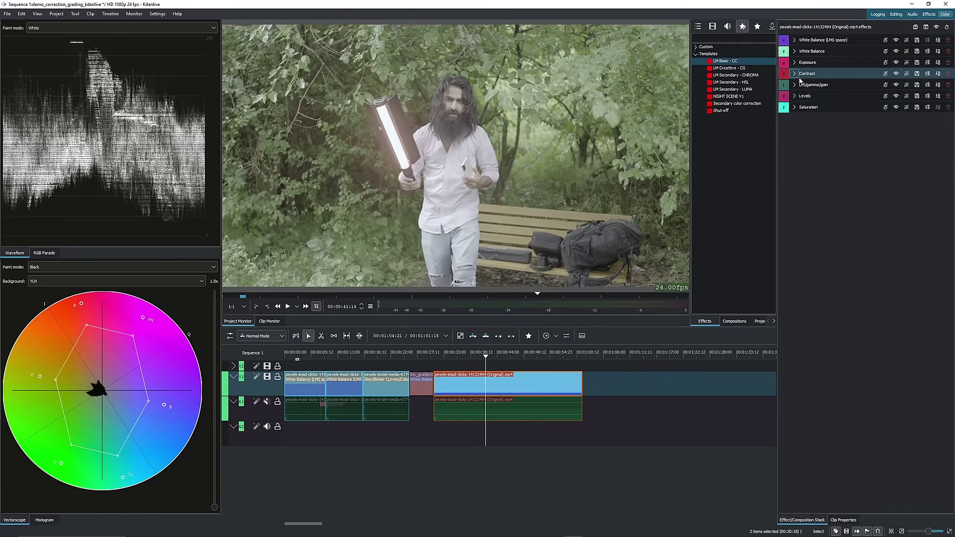
Step: Set the exposure of the Exposure effect to 0.096 and collapse the effect
left_click(795, 62)
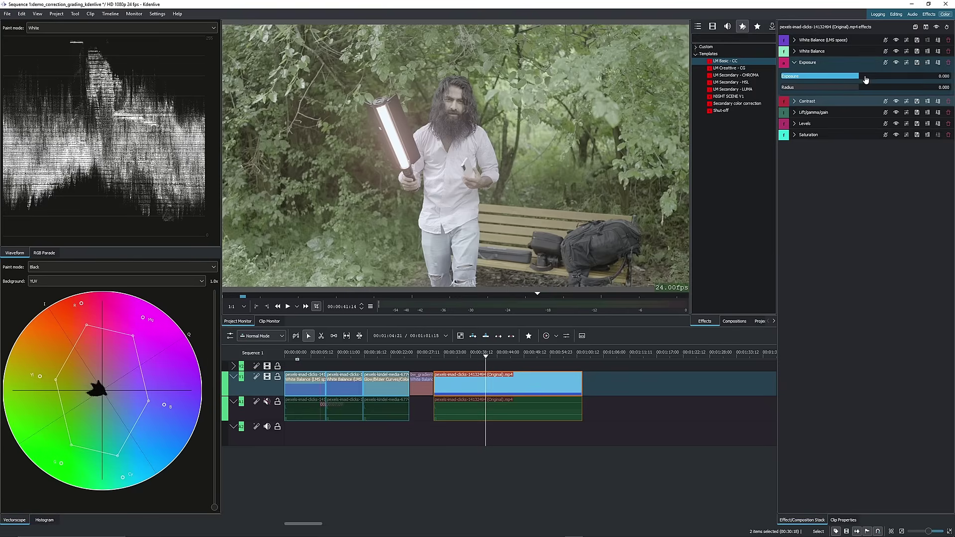
left_click_drag(865, 80, 814, 70)
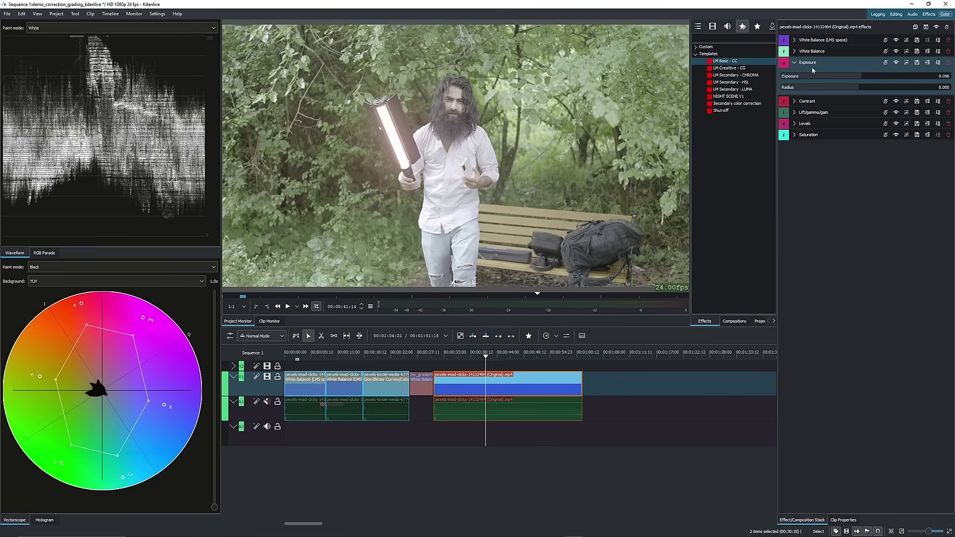
left_click(795, 62)
Step: Fine-tune the Contrast effect to 307 and collapse it
left_click(795, 74)
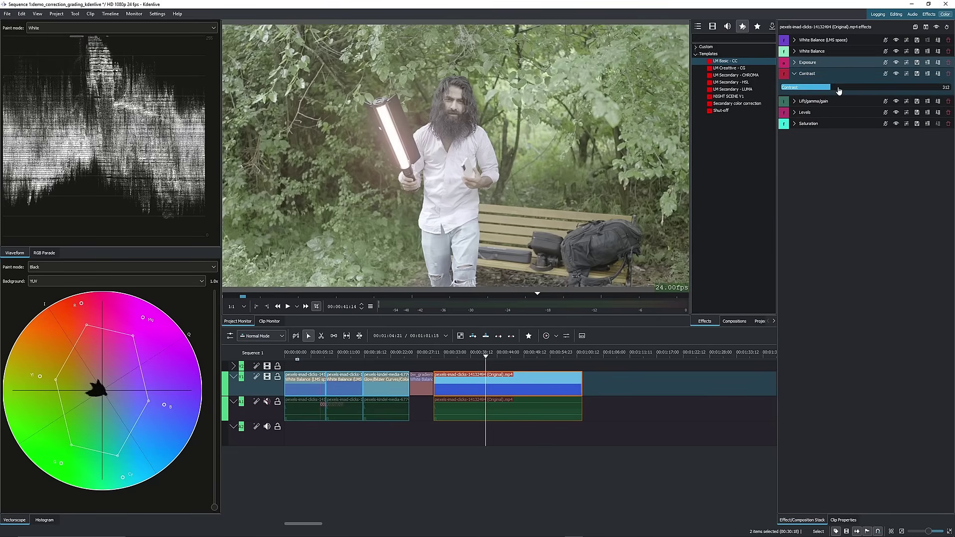
left_click(837, 88)
left_click_drag(837, 90, 812, 83)
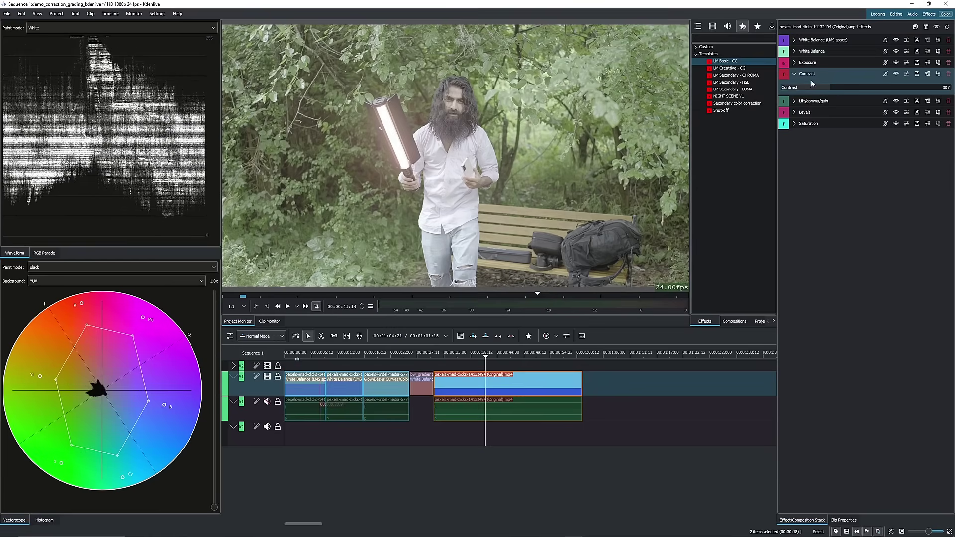
left_click(810, 74)
Step: In the Lift/gamma/gain effect, set the overall lift to 0.313 and the gamma to 1.252
left_click(812, 84)
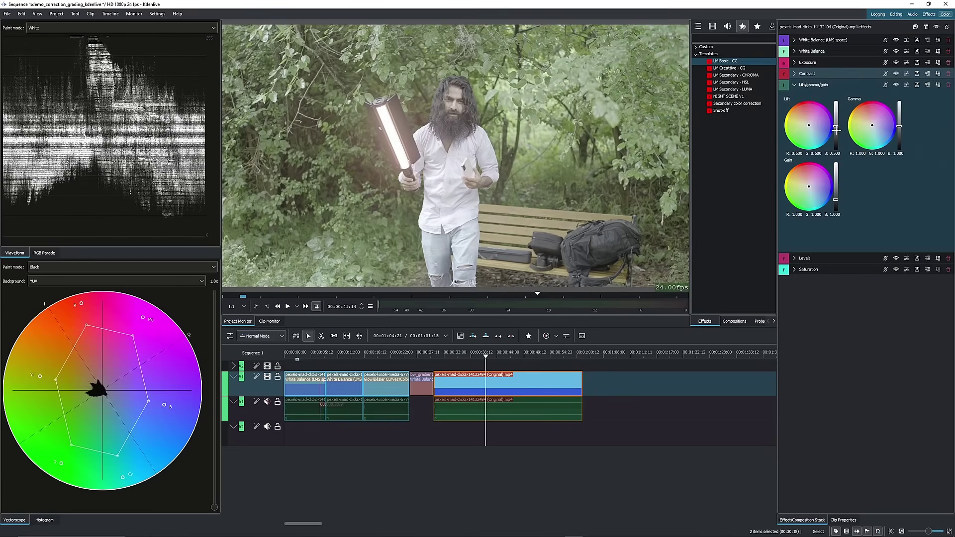
left_click_drag(836, 127, 836, 132)
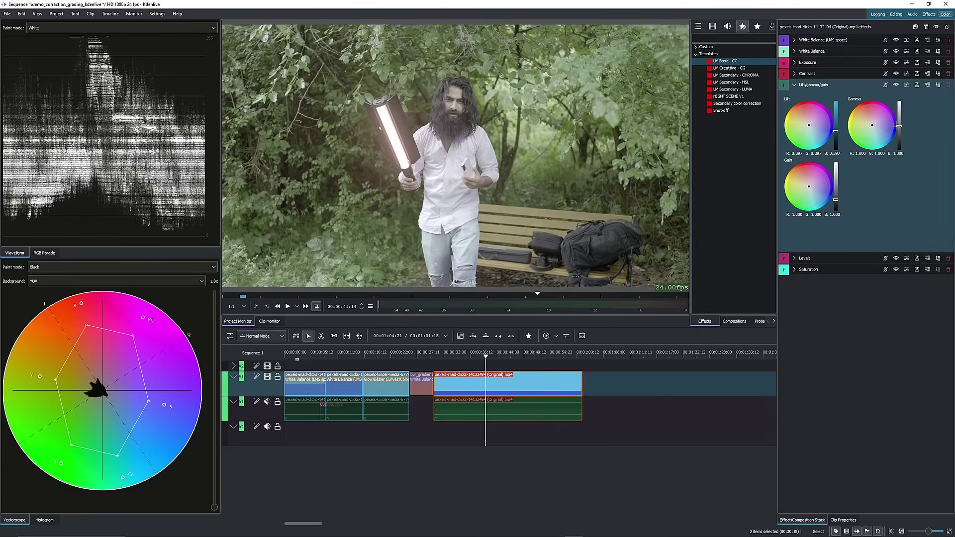
left_click_drag(899, 126, 900, 119)
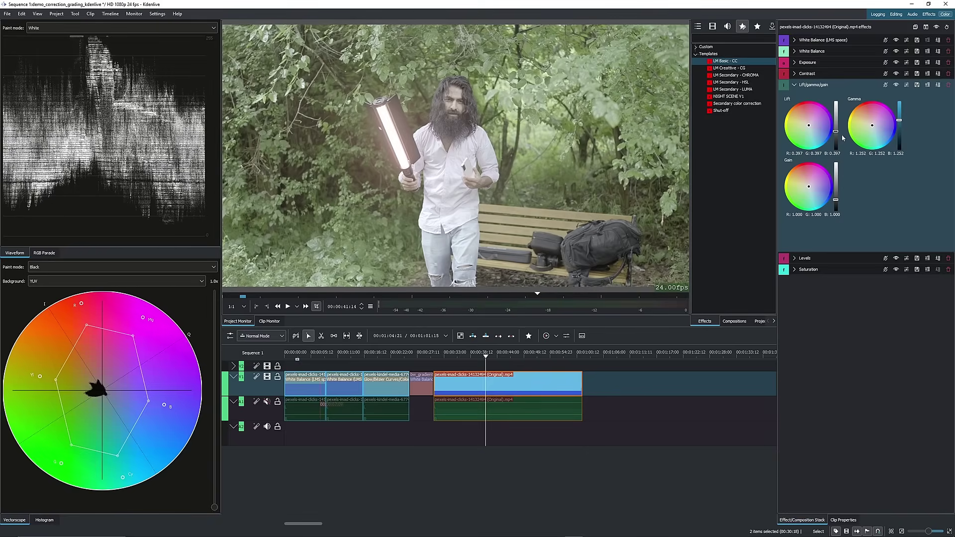
left_click_drag(836, 132, 837, 135)
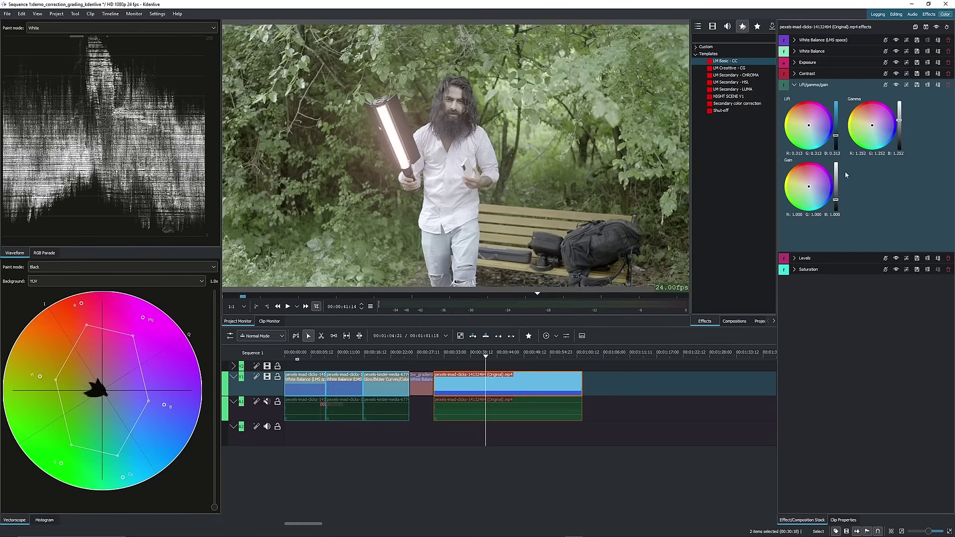
left_click(795, 85)
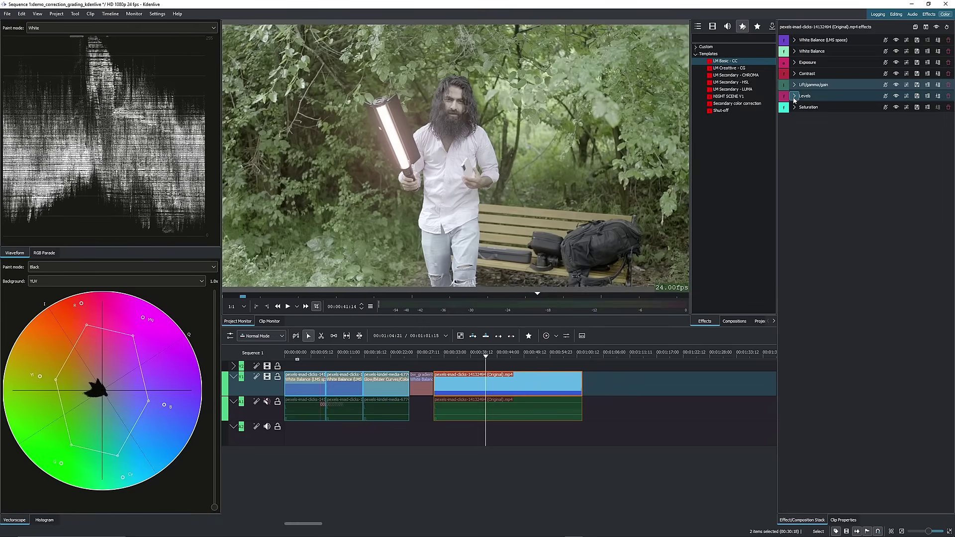
Step: Set the Levels gamma to 975 and the overall gamma of Lift/gamma/gain to 1.267
left_click(794, 96)
left_click_drag(818, 165, 820, 165)
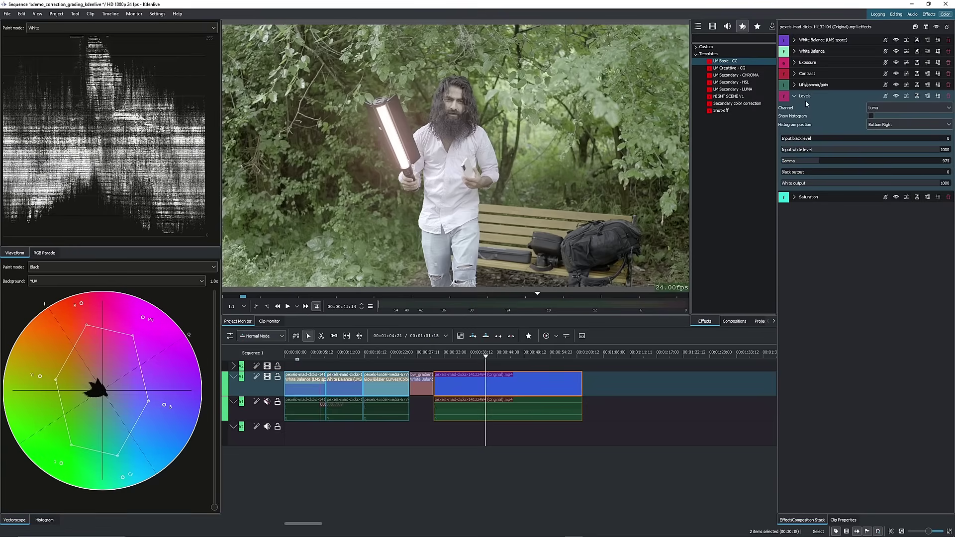
left_click(794, 84)
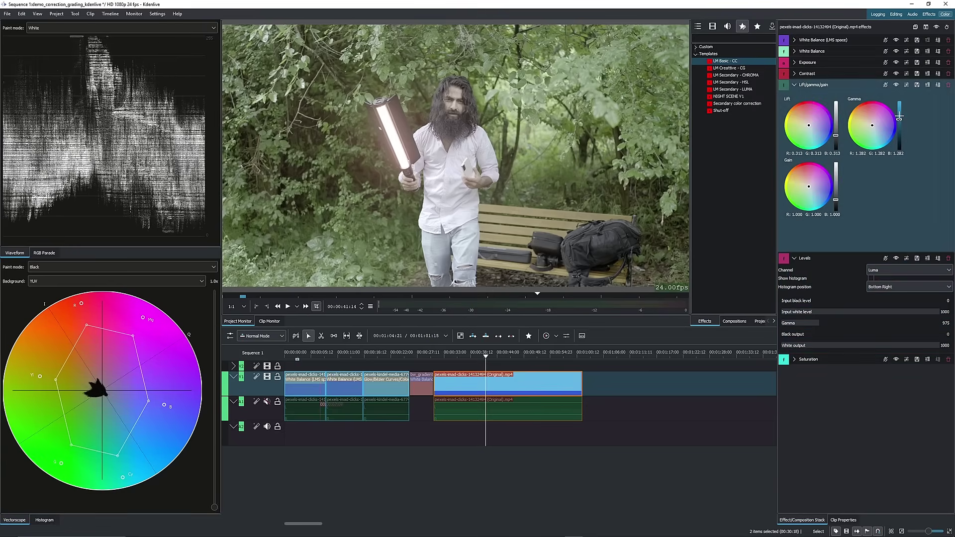
left_click_drag(900, 120, 900, 120)
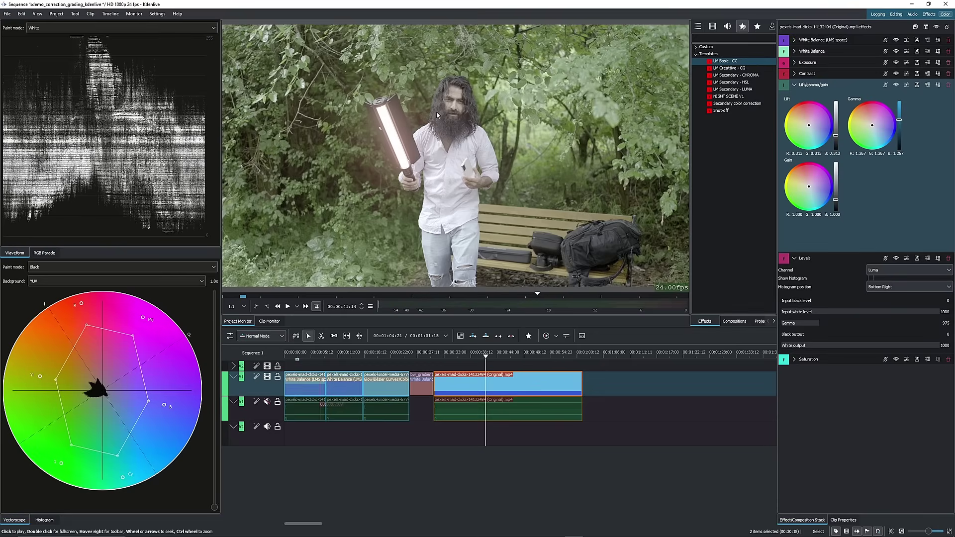
Step: Set the input white level in Levels to 951 and collapse the Levels and Lift/gamma/gain effects
left_click(933, 316)
mouse_move(932, 317)
left_mouse_down()
mouse_move(924, 314)
mouse_move(933, 314)
left_mouse_up()
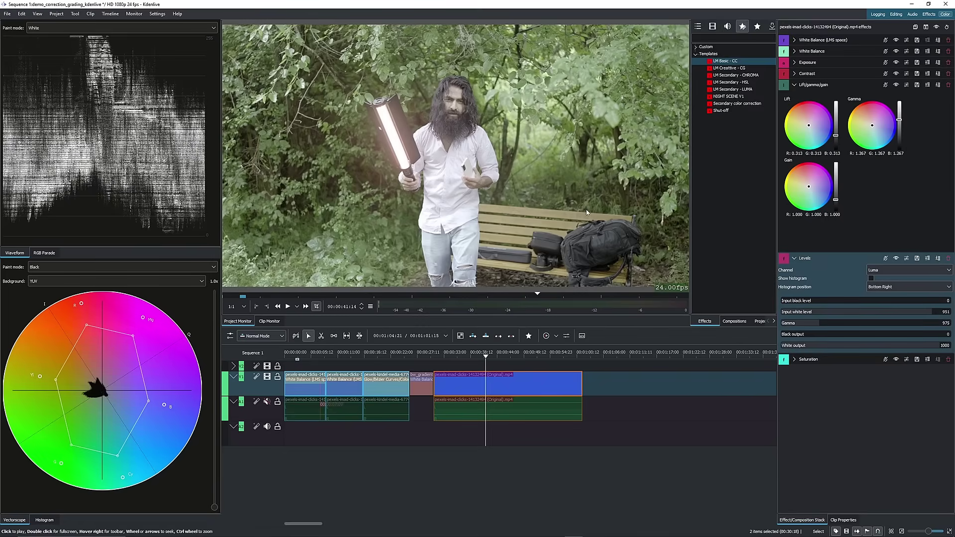
left_click(795, 84)
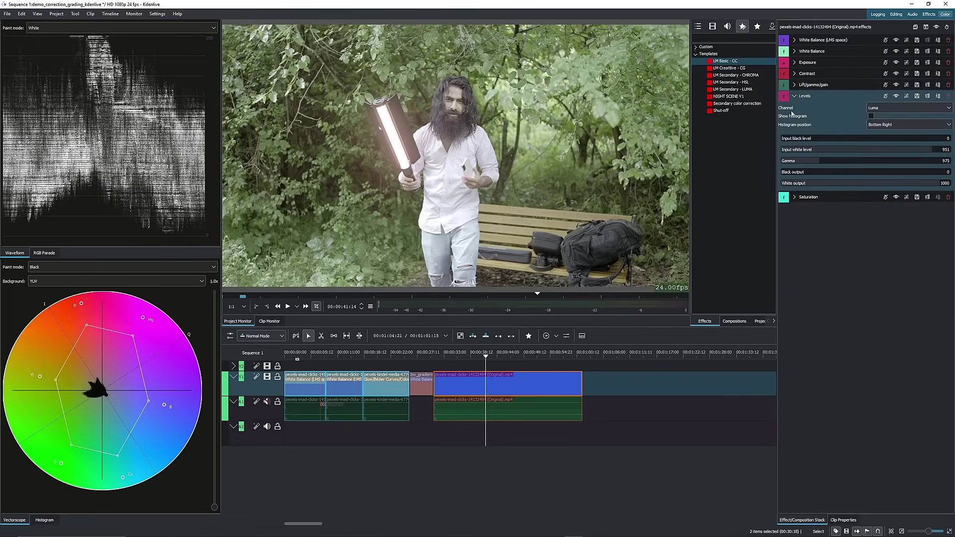
left_click(794, 95)
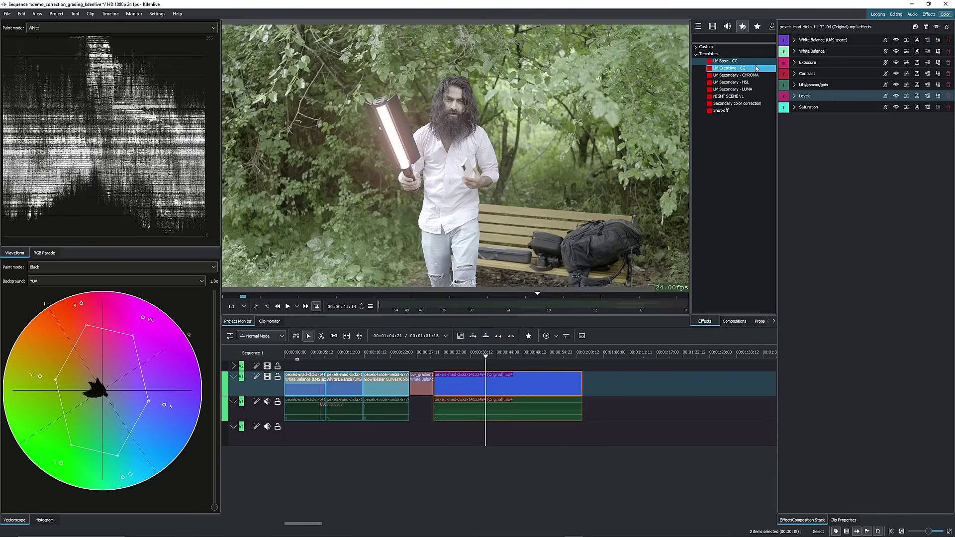
Step: In the Levels effect, set the input black level to 77, the input white level to 953 and the gamma to 1040
left_click(795, 96)
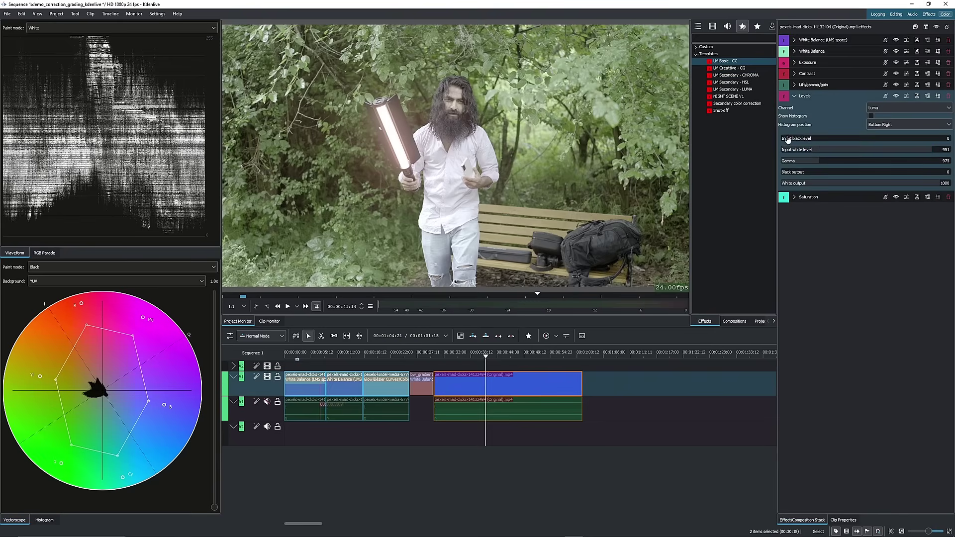
left_click_drag(786, 142, 795, 141)
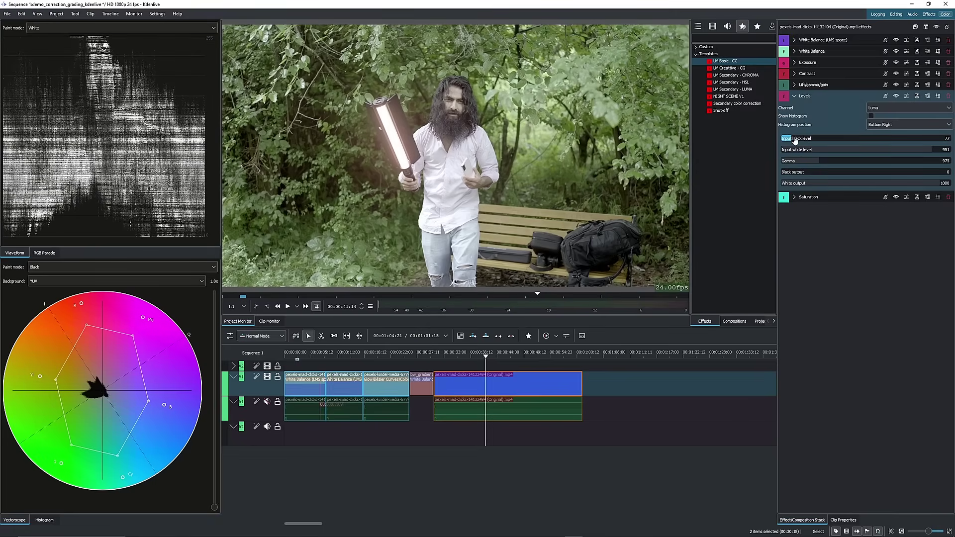
left_click_drag(932, 151, 934, 152)
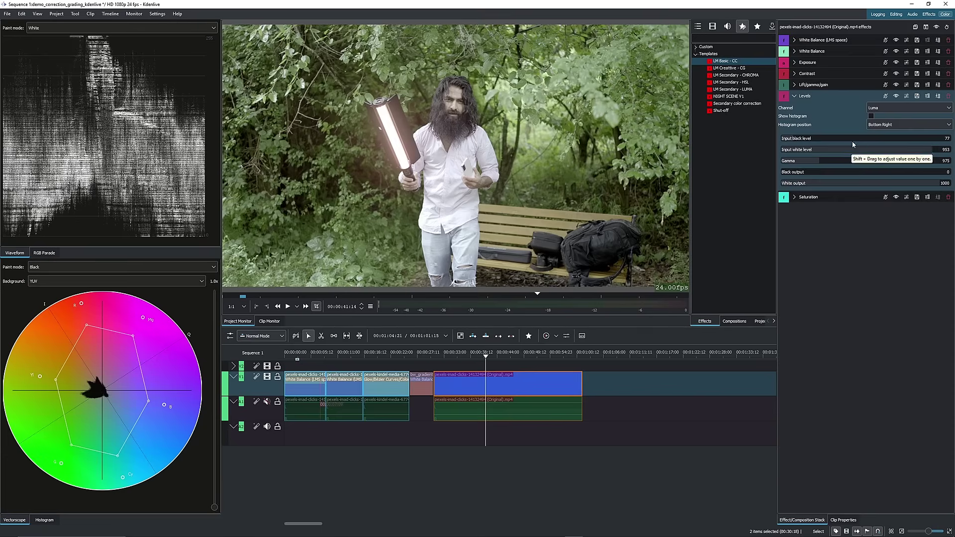
left_click_drag(822, 162, 821, 162)
Step: At a bright frame near the end of the clip, slightly adjust the lift wheel in Lift/gamma/gain and collapse that effect
left_click_drag(465, 355, 524, 357)
left_click_drag(539, 357, 561, 357)
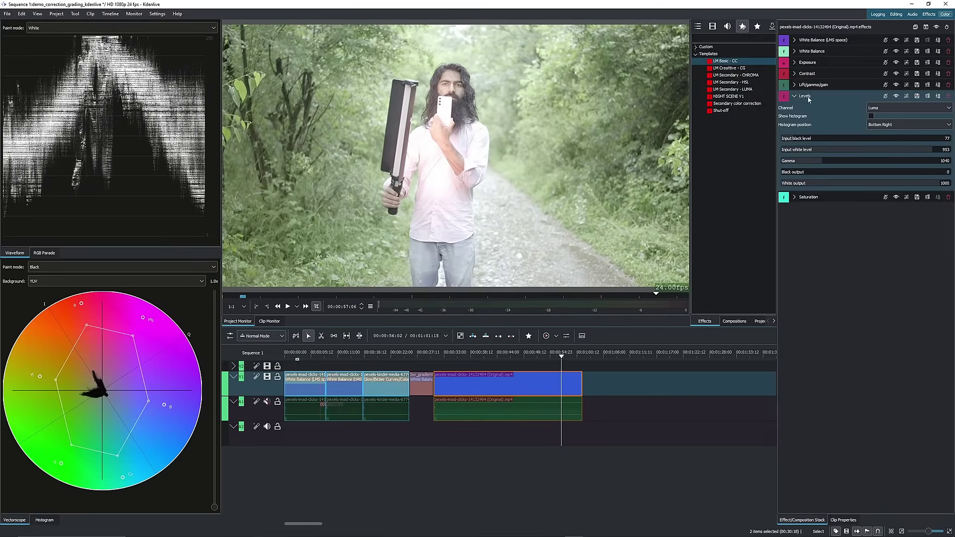
left_click(795, 85)
left_click_drag(899, 120, 900, 123)
left_click(797, 85)
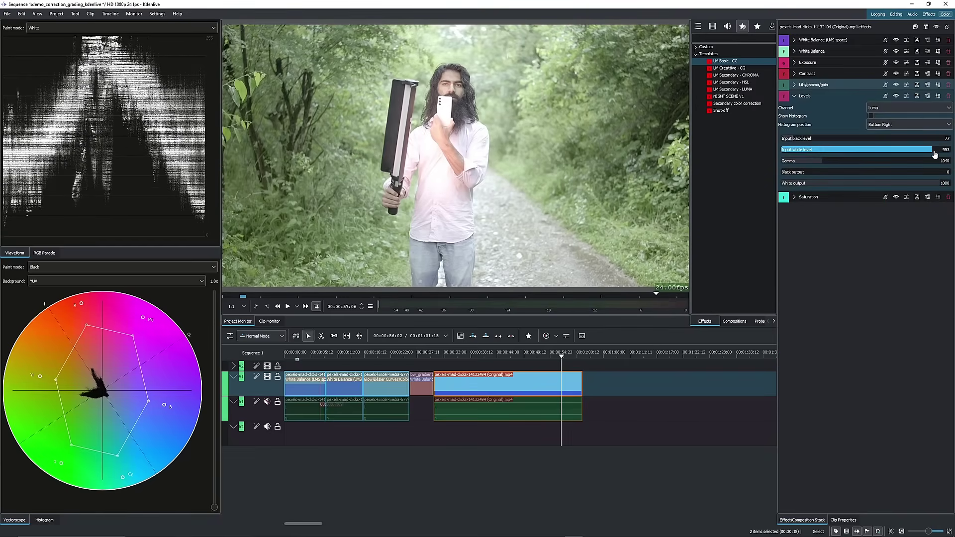
Step: Set the Levels input white level to 1000, keep the white output at 1000, and preview other frames of the clip
left_click_drag(938, 155, 950, 155)
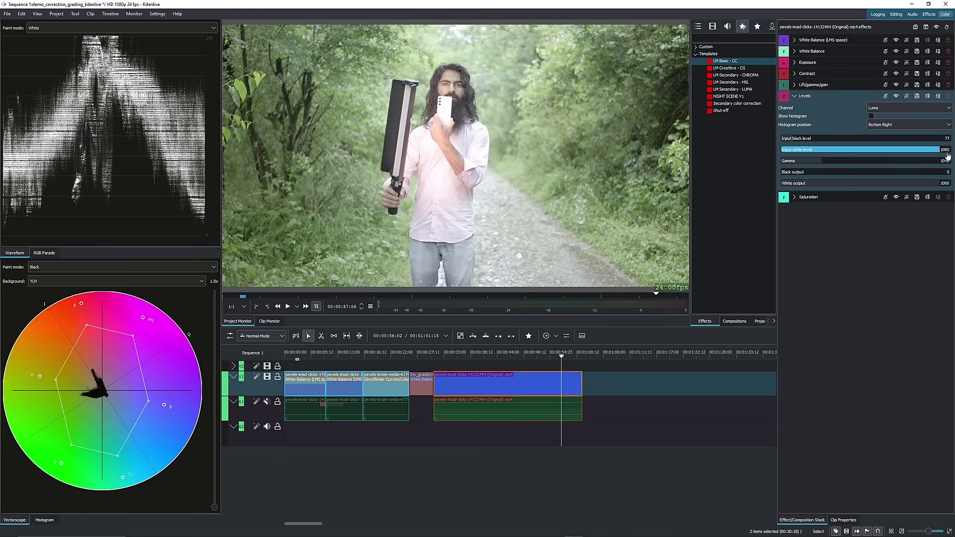
left_click_drag(938, 188, 951, 188)
left_click(571, 354)
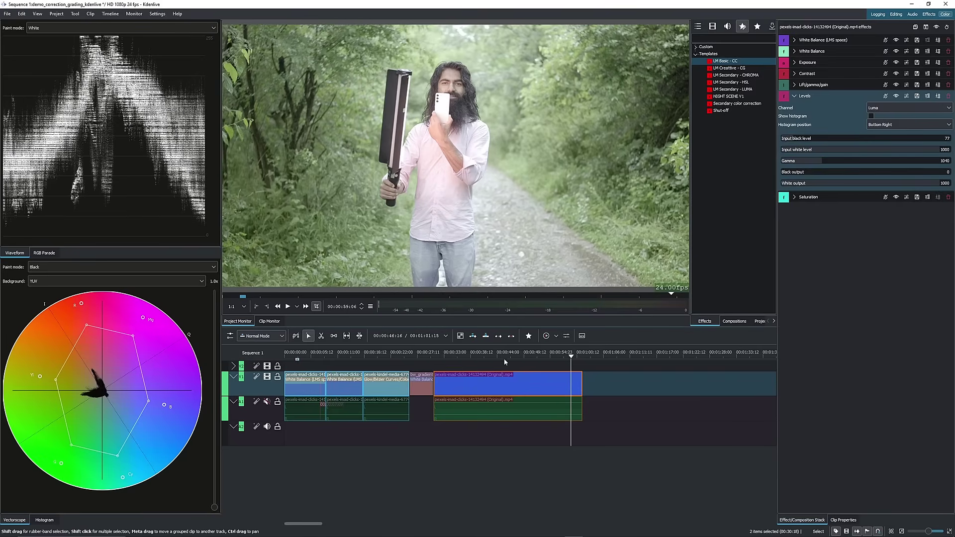
left_click(454, 355)
Step: Collapse the Levels effect and set the Saturation effect to 162
left_click(805, 95)
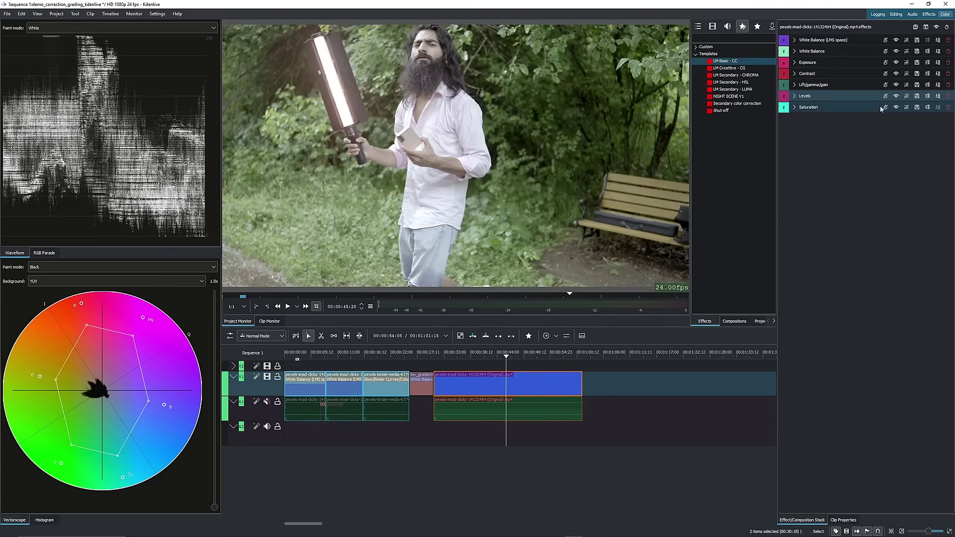
left_click(795, 107)
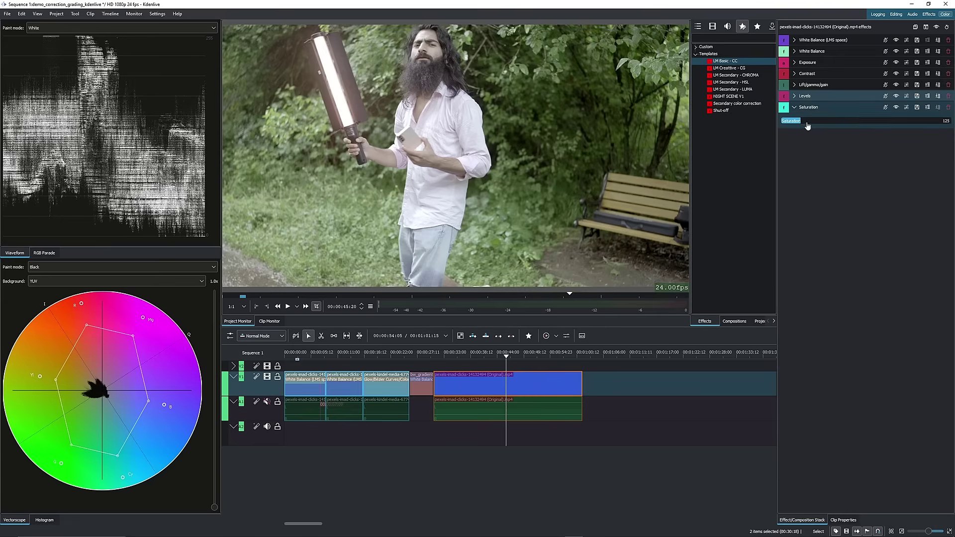
left_click_drag(817, 128, 807, 130)
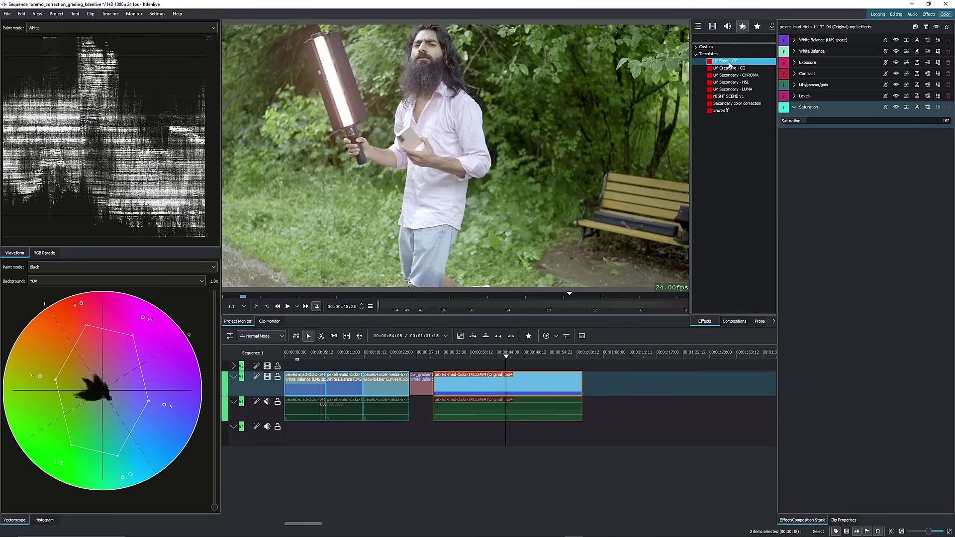
Step: Search the video effects for "cur" and add Bézier Curves to the clip between Levels and Saturation
left_click(718, 38)
type("cur")
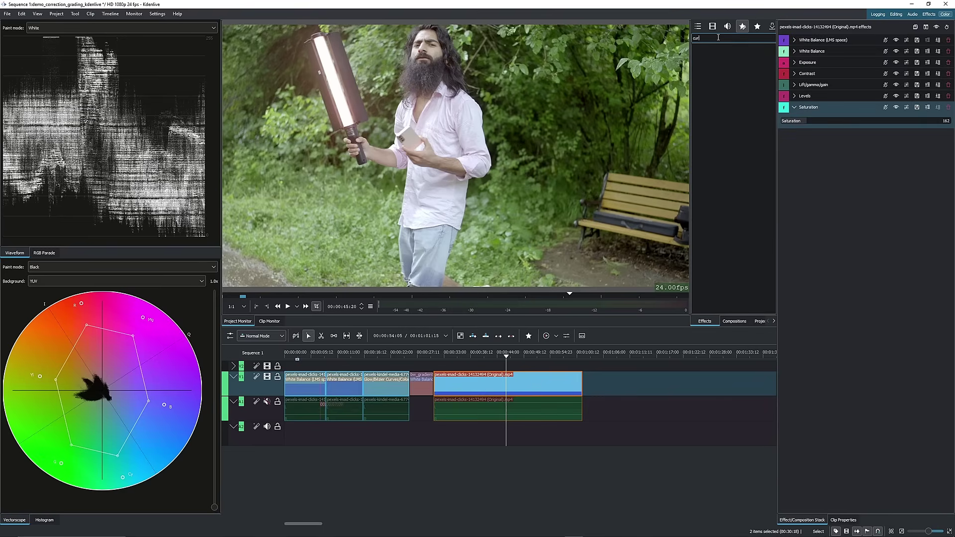
left_click(712, 27)
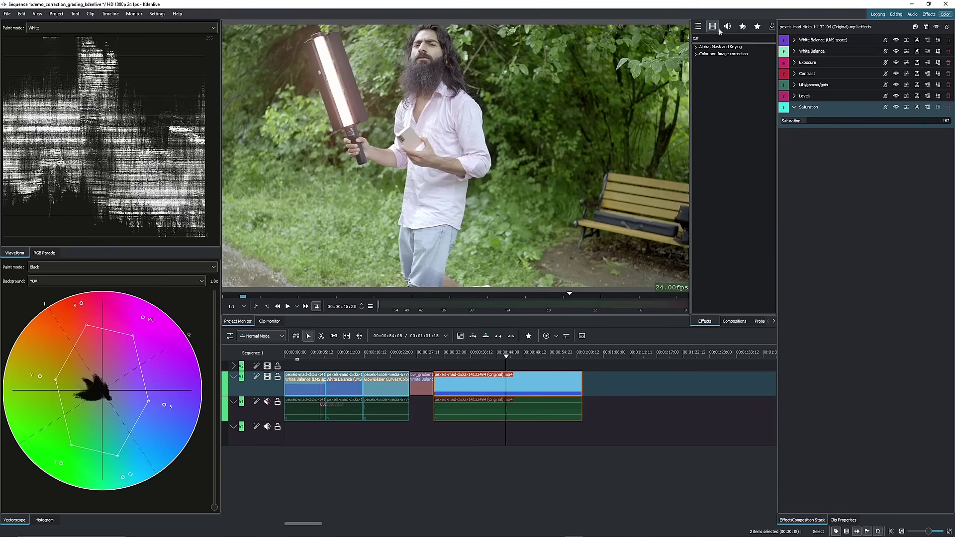
left_click(696, 53)
left_click_drag(707, 63, 830, 105)
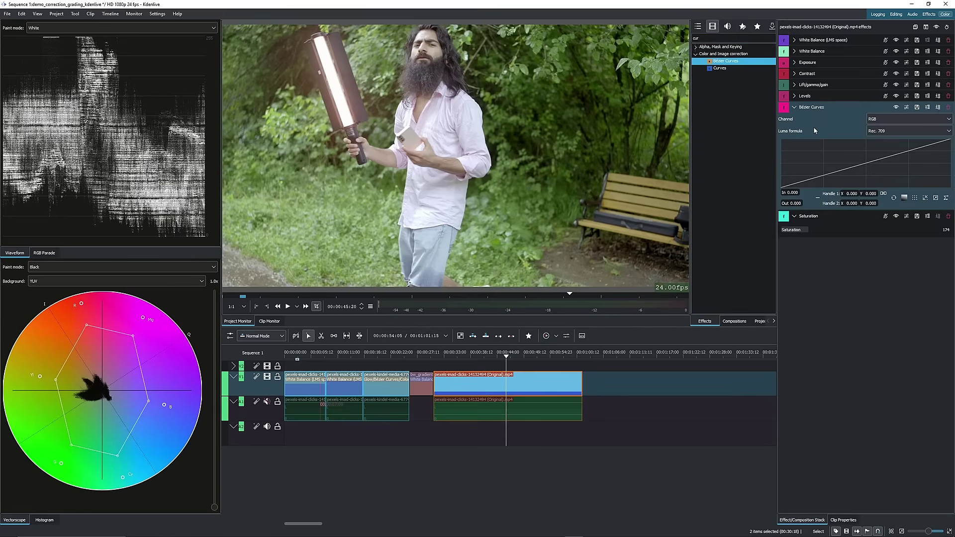
Step: Set the Bézier Curves channel to Saturation and add curve points at in/out 0.309/0.382, 0.513/0.550 and 0.191/0.221
left_click(872, 119)
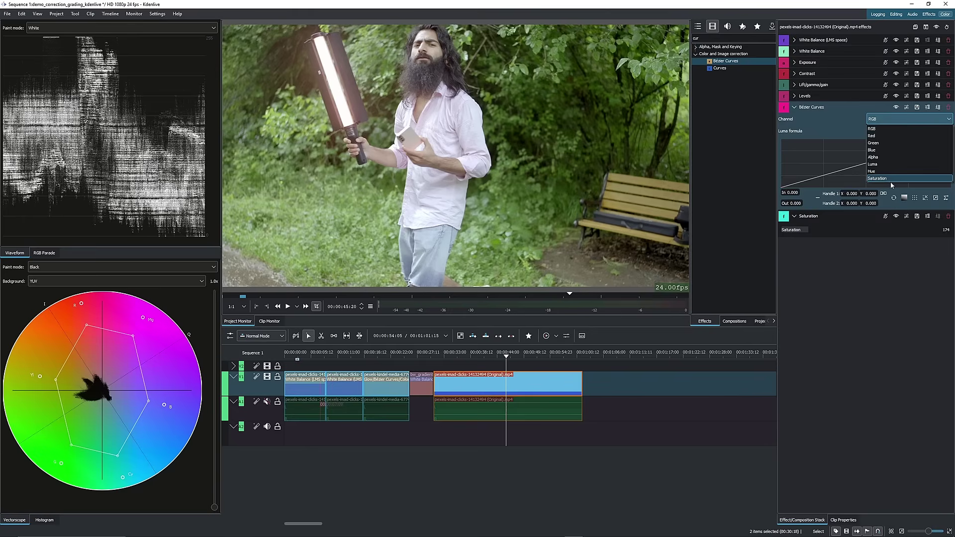
left_click(890, 179)
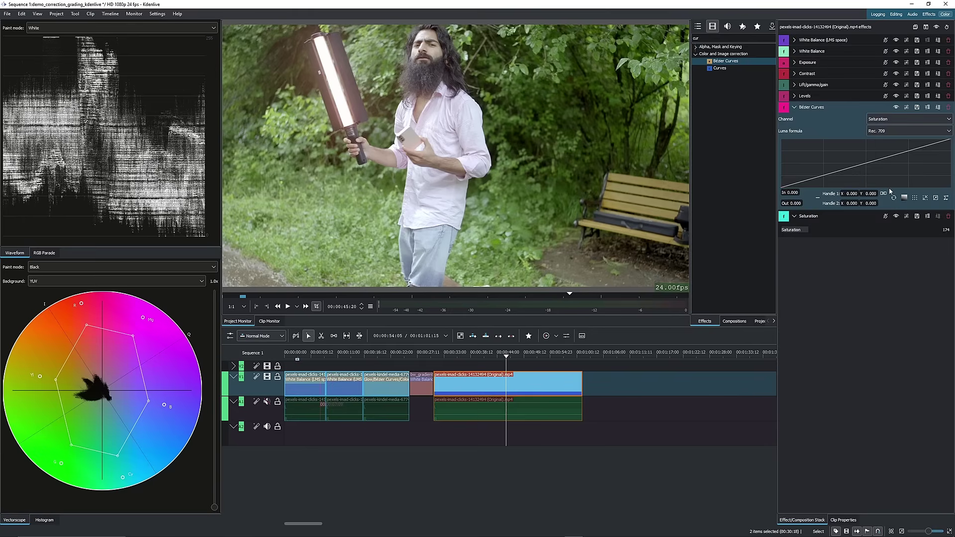
left_click(834, 170)
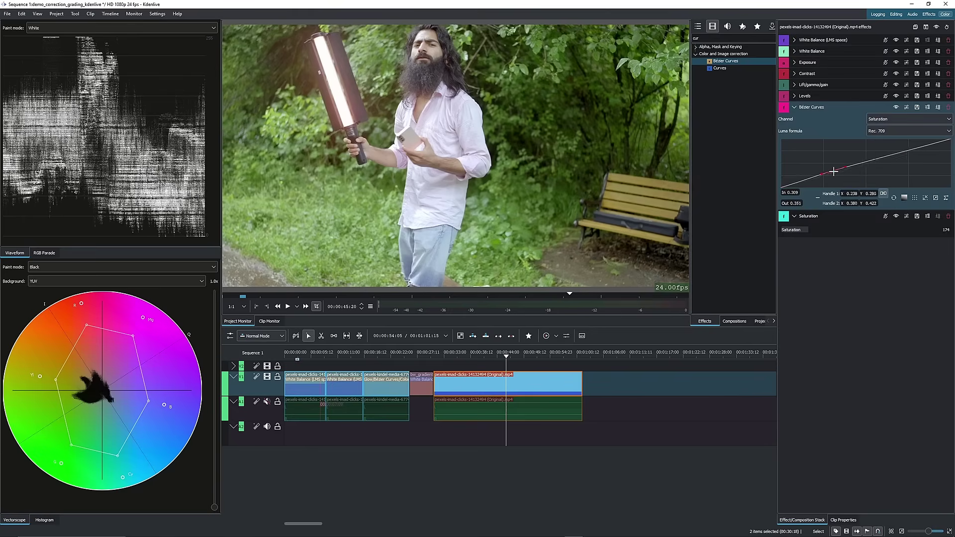
left_click_drag(834, 170, 833, 169)
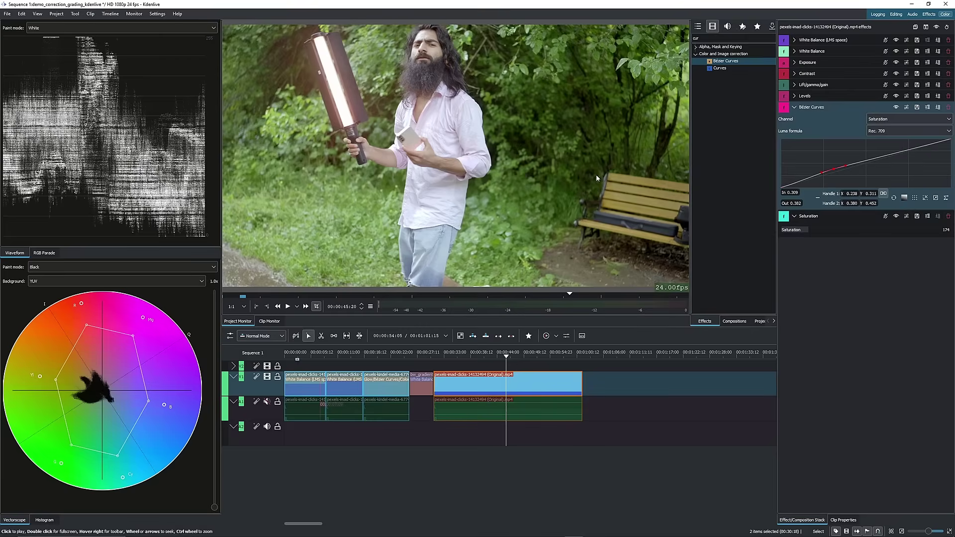
left_click(866, 162)
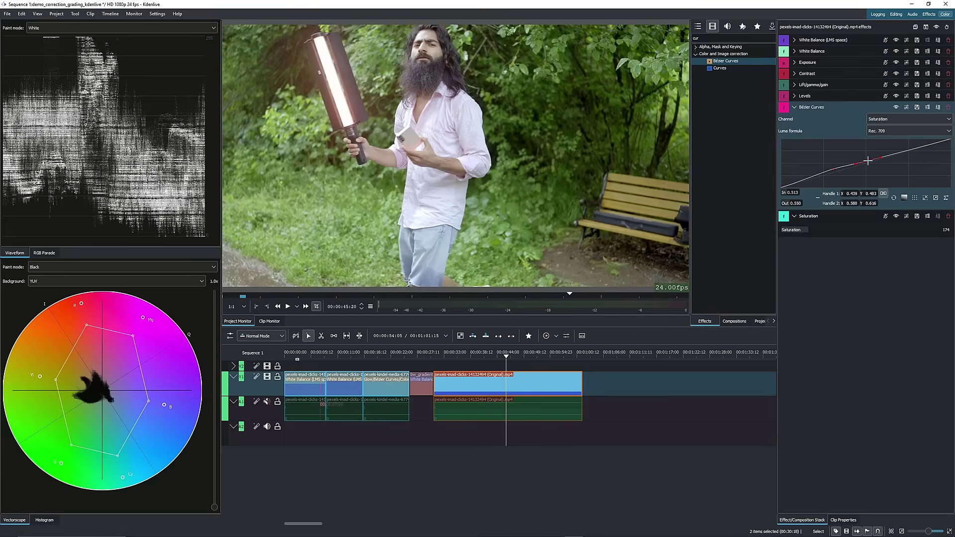
left_click(815, 177)
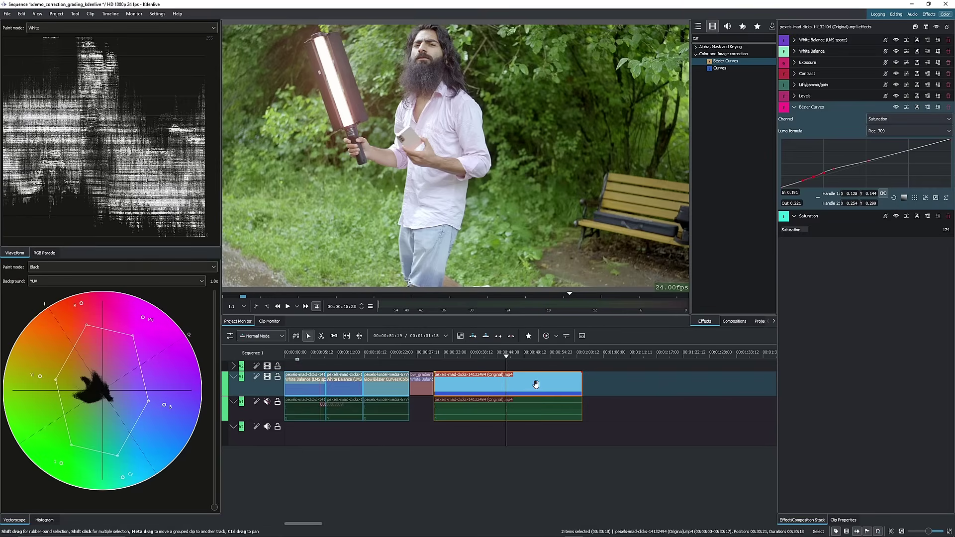
Step: At a frame on the forest path, move the saturation curve's middle point to in 0.307, out 0.374
left_click_drag(540, 356, 546, 356)
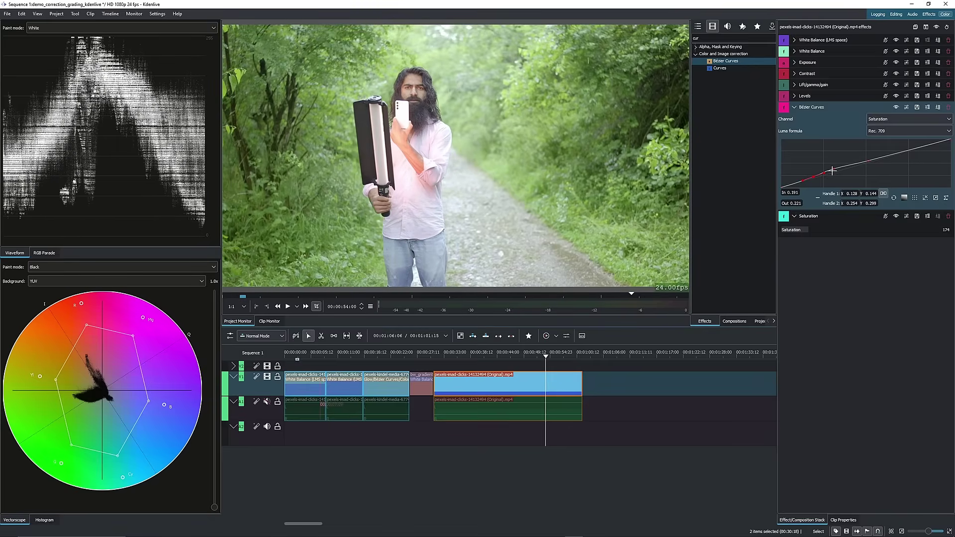
left_click(833, 171)
mouse_move(834, 169)
left_mouse_down()
mouse_move(825, 175)
mouse_move(832, 169)
left_mouse_up()
Step: Try the Hue channel on the Bézier Curves effect, and switch it back to Saturation
left_click(877, 125)
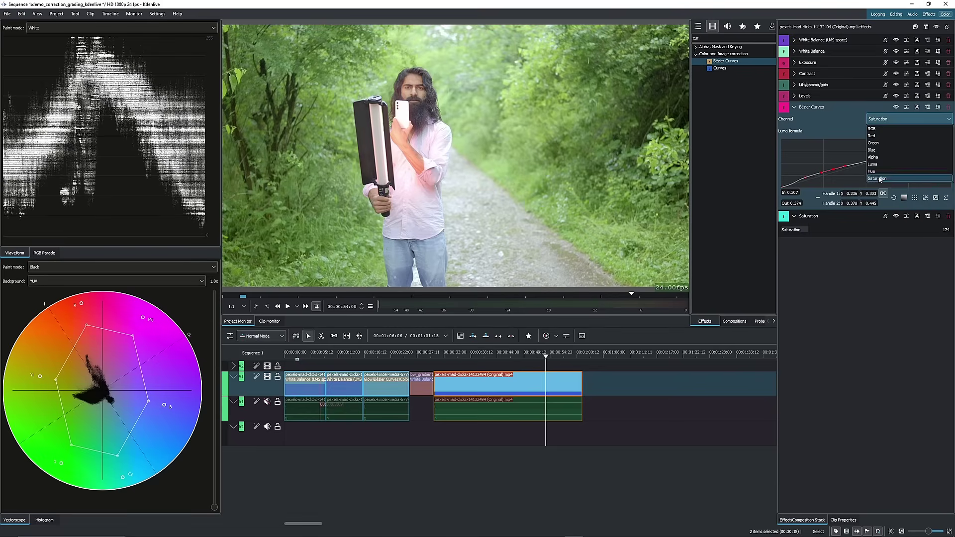
left_click(863, 176)
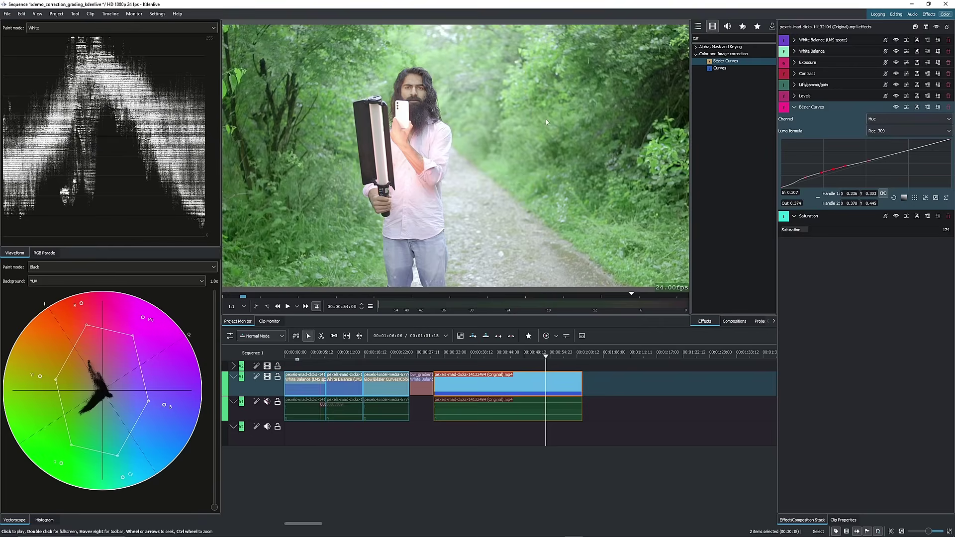
left_click(904, 119)
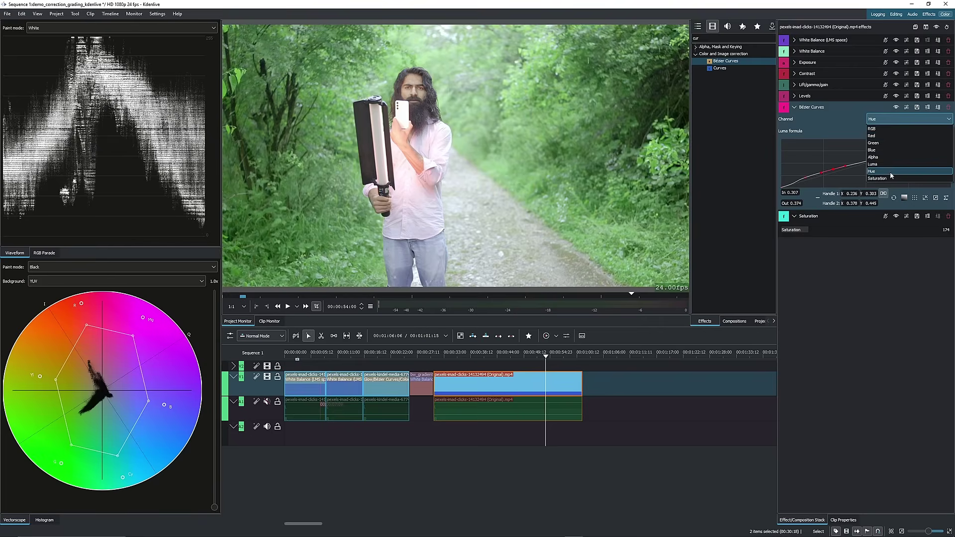
left_click(891, 178)
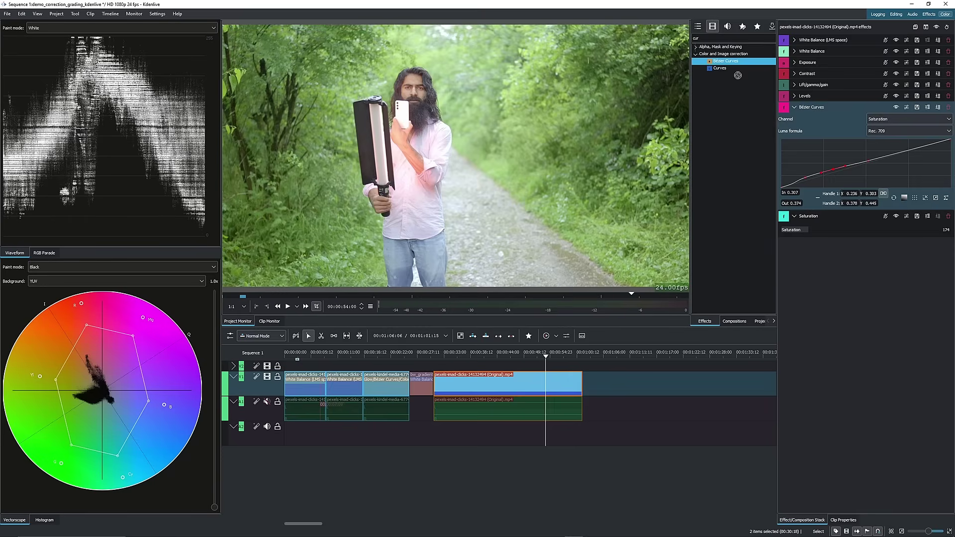
Step: Try a second Bézier Curves effect after Saturation on the Hue channel with a point at in 0.283, out 0.331, and disable it
left_click_drag(738, 75, 875, 403)
left_click(884, 255)
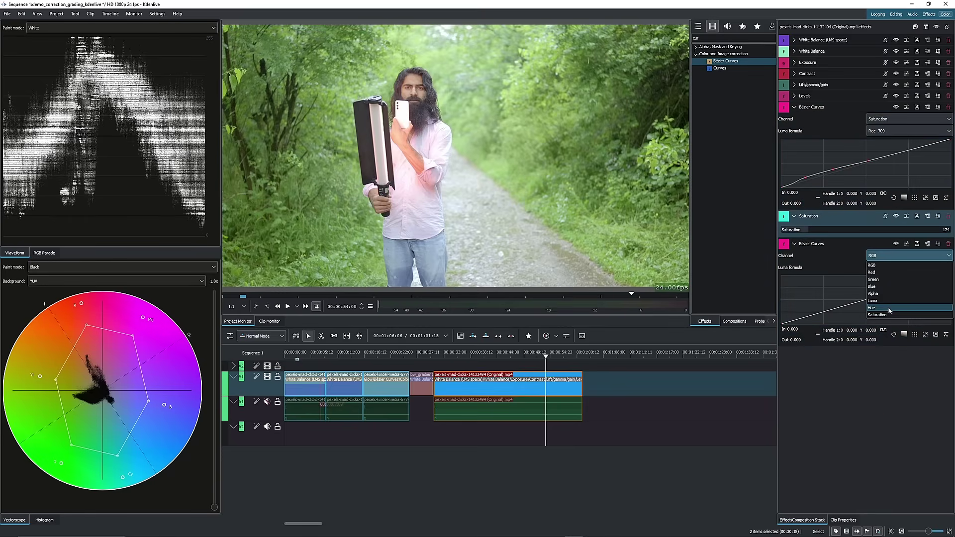
left_click(890, 308)
mouse_move(829, 312)
left_mouse_down()
mouse_move(801, 315)
mouse_move(830, 309)
left_mouse_up()
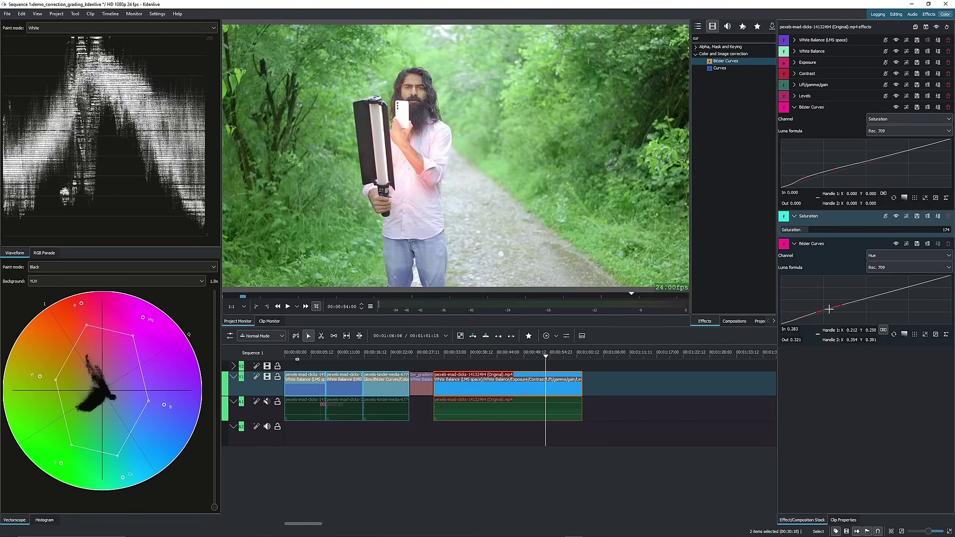
left_click(897, 244)
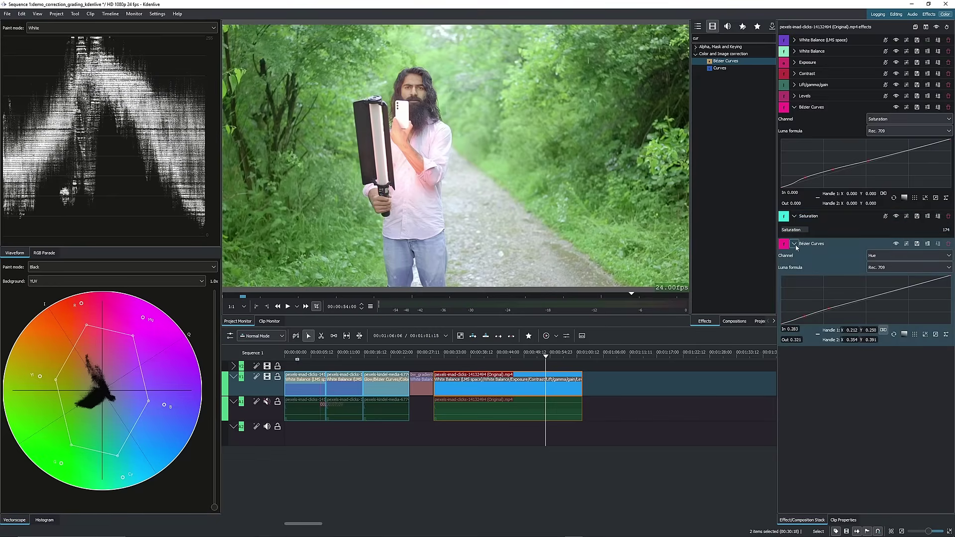
Step: Collapse the first Bézier Curves effect and set Saturation to 162
left_click(794, 107)
left_click_drag(808, 135, 802, 135)
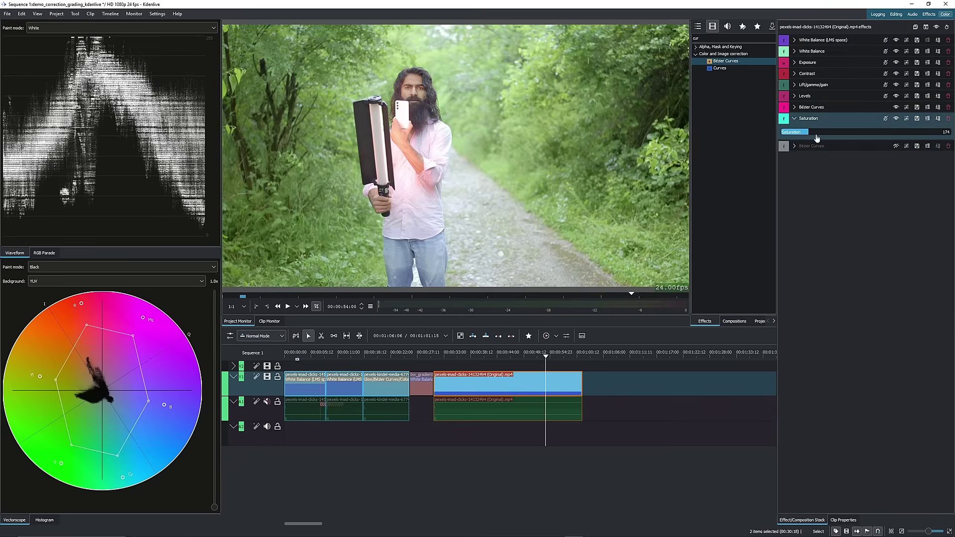
Step: Compare the clip with all effects switched off and on, and review the corrected image at several frames
left_click(936, 27)
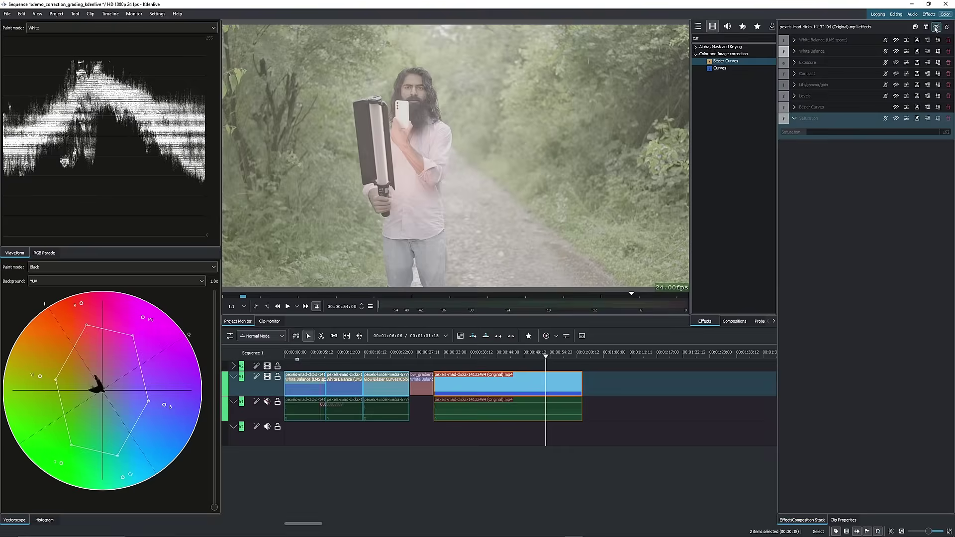
left_click(936, 28)
left_click(505, 353)
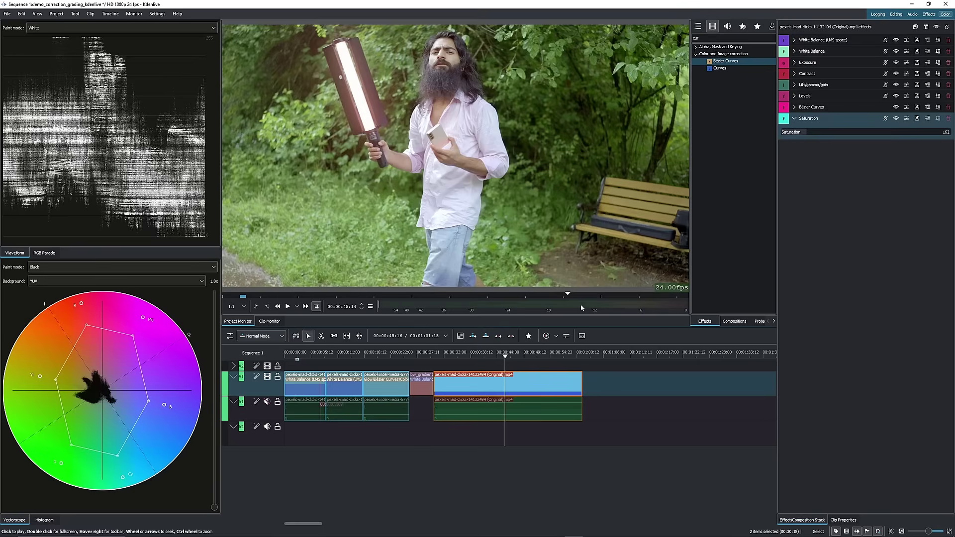
left_click(560, 354)
left_click(454, 356)
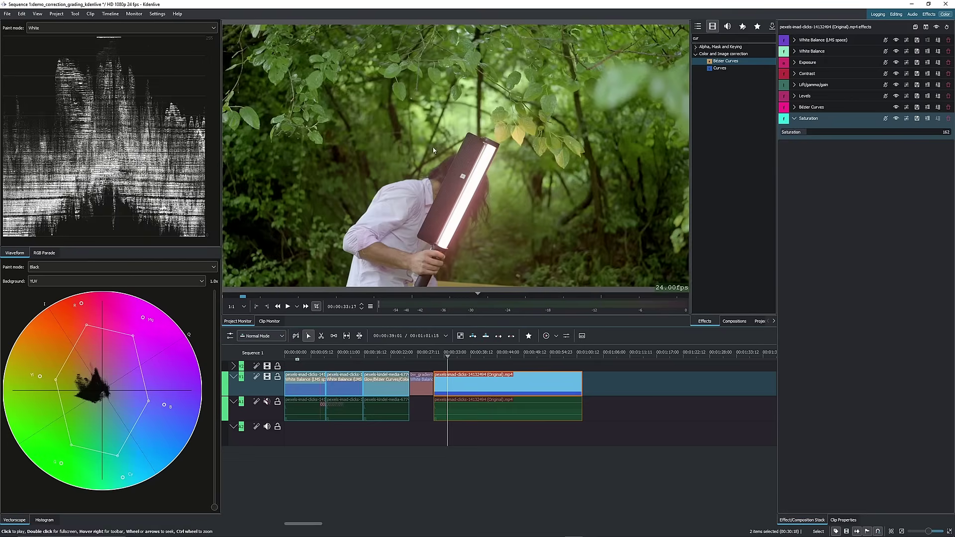
left_click_drag(453, 356, 561, 356)
left_click(563, 373)
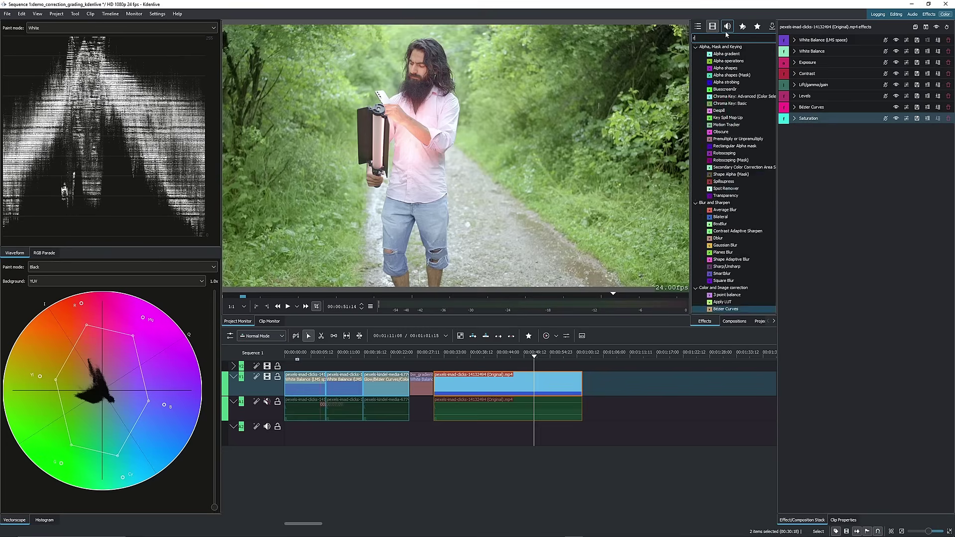
Step: Add the Rotoscoping effect after Saturation and outline a small patch of skin on the man's forehead
type("roto")
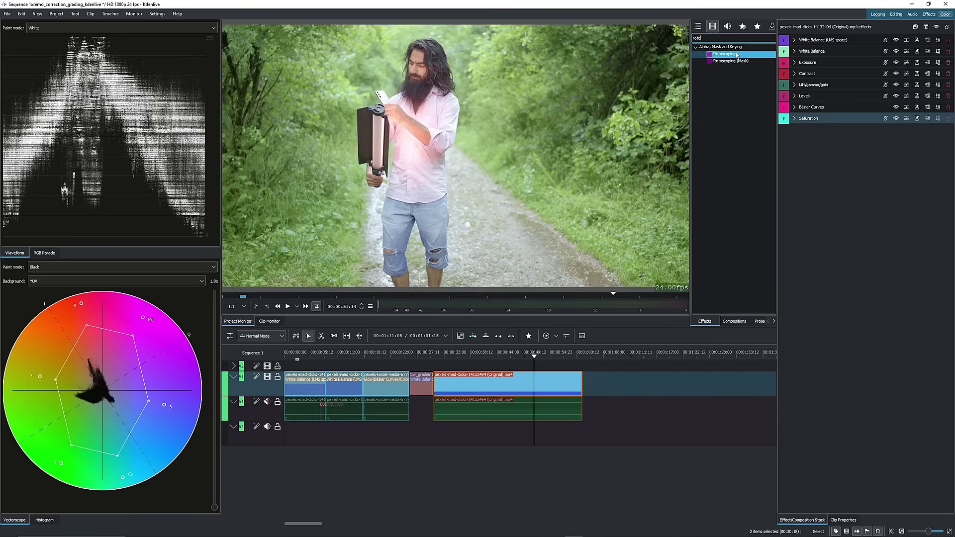
left_click_drag(724, 56, 846, 209)
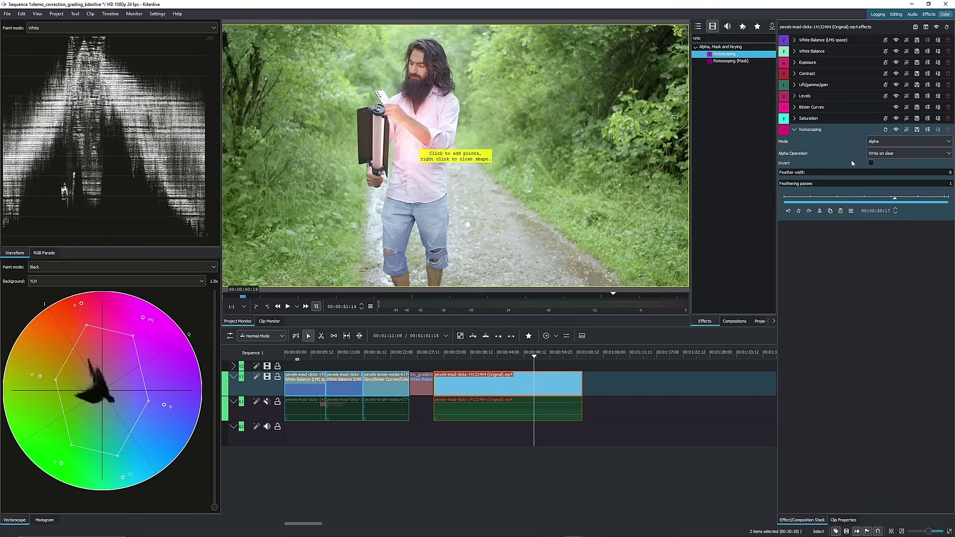
left_click(411, 62)
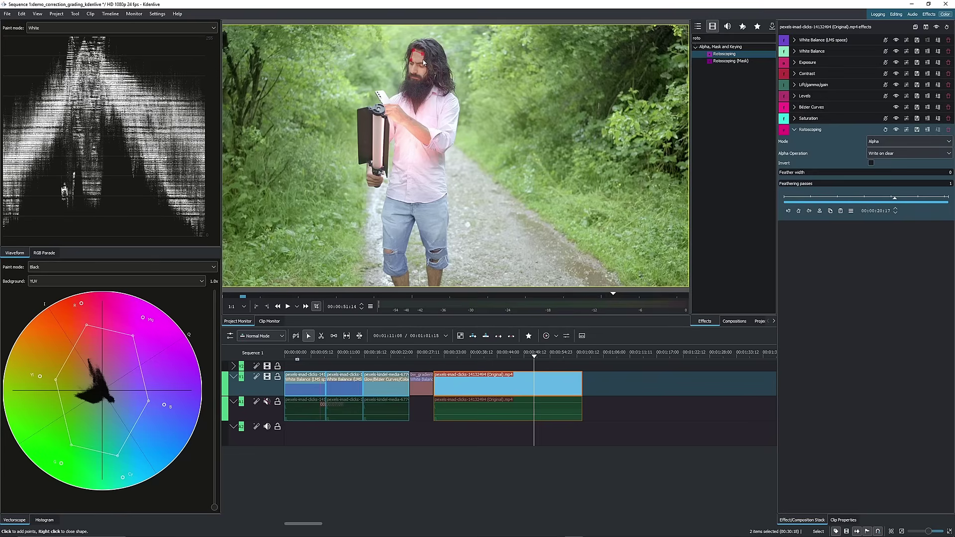
right_click(422, 65)
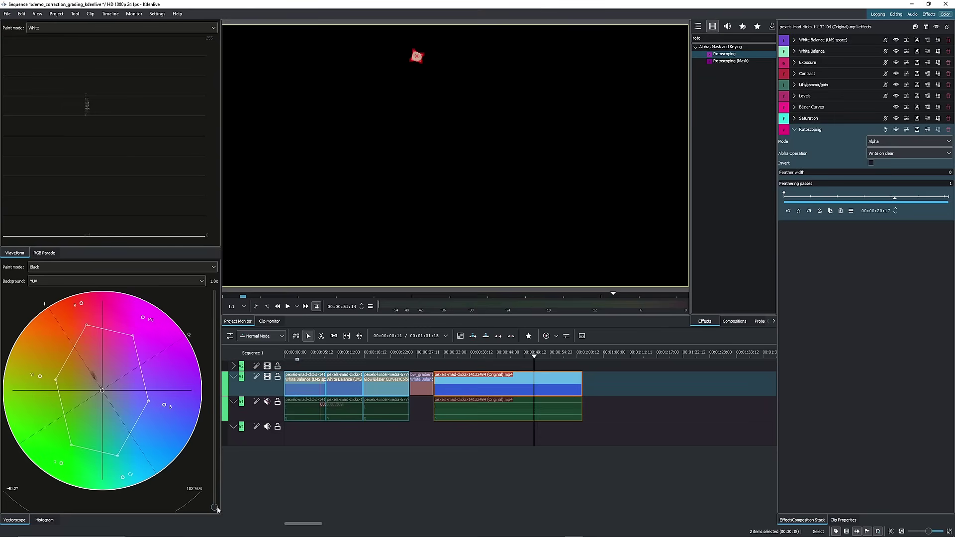
mouse_move(216, 508)
left_mouse_down()
mouse_move(218, 470)
mouse_move(215, 507)
left_mouse_up()
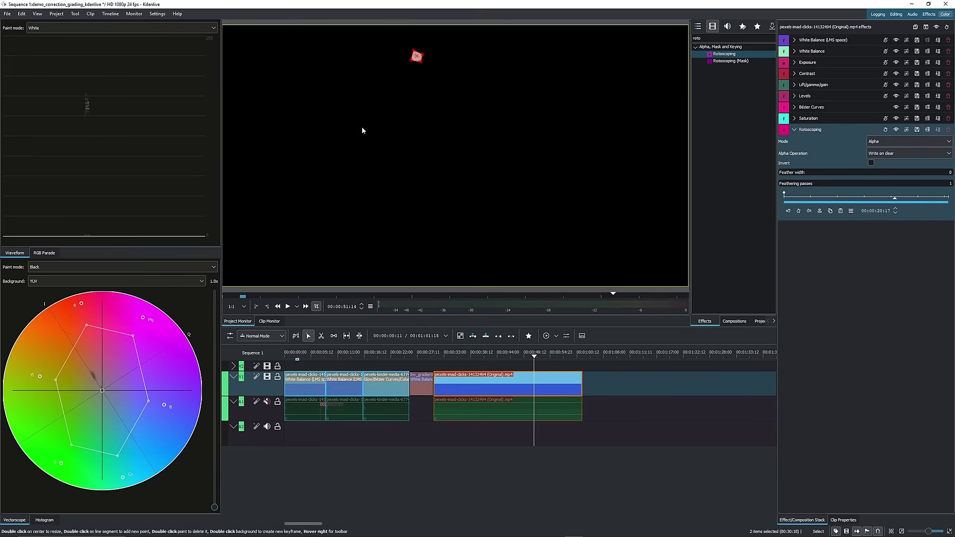
Step: Check the skin tone at 00:00:40:04 by moving the Rotoscoping shape onto the man's forehead, and disable the effect
left_click(896, 129)
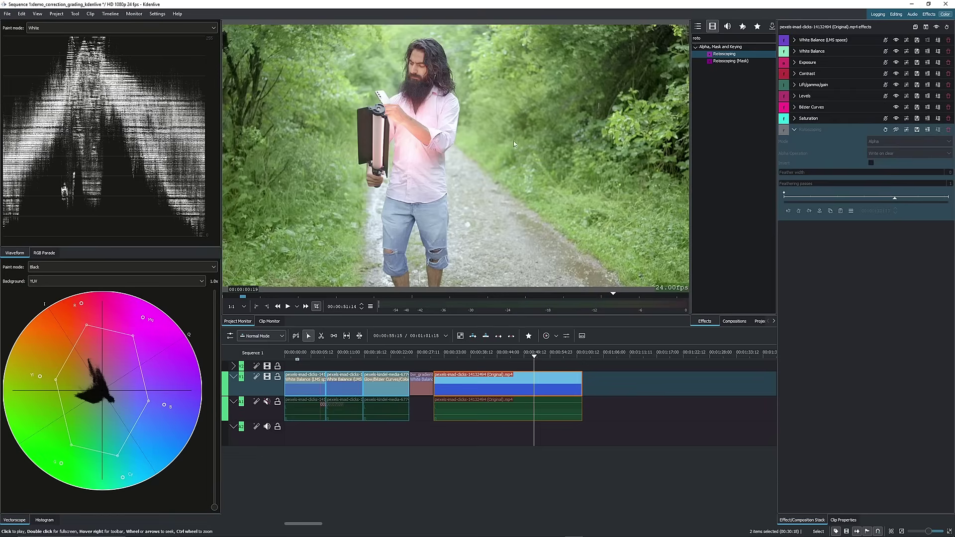
left_click(480, 354)
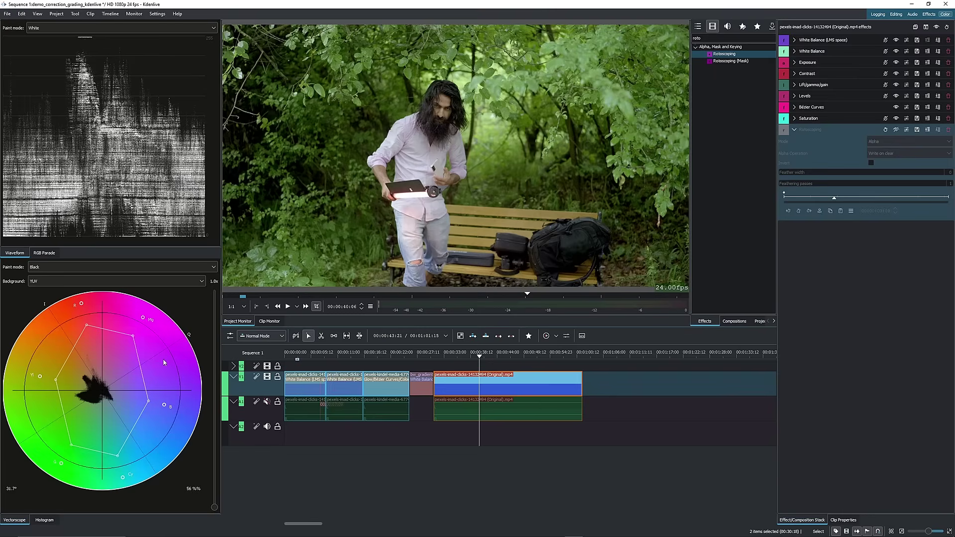
left_click(887, 130)
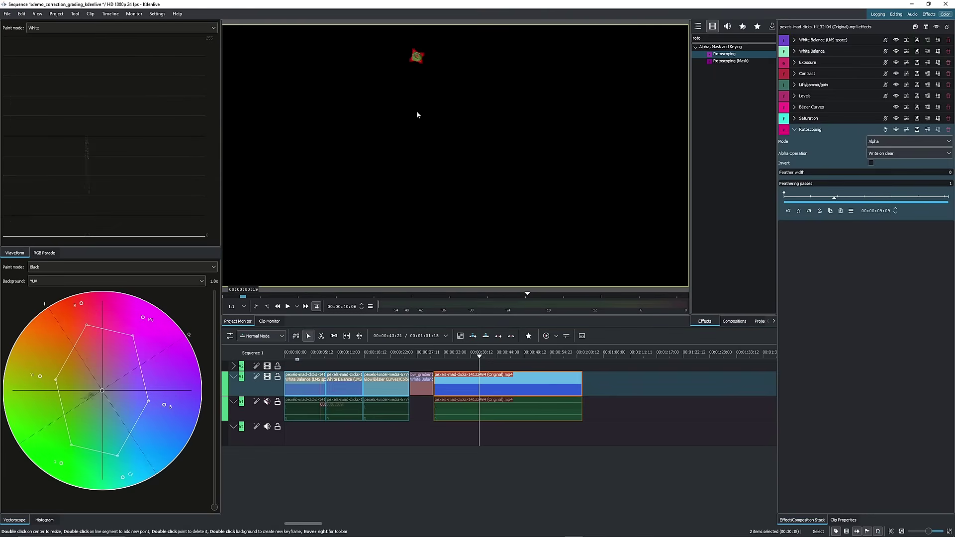
left_click_drag(417, 58, 446, 103)
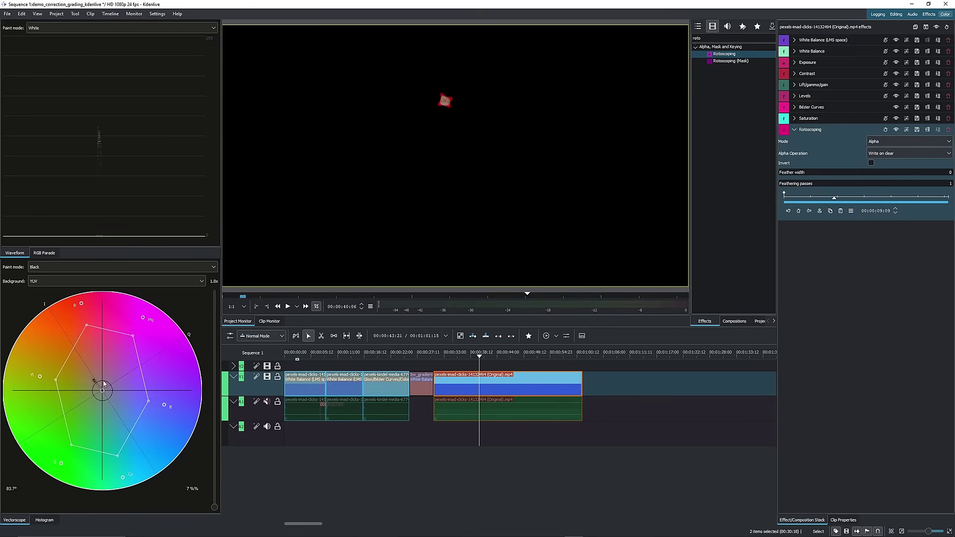
left_click(897, 129)
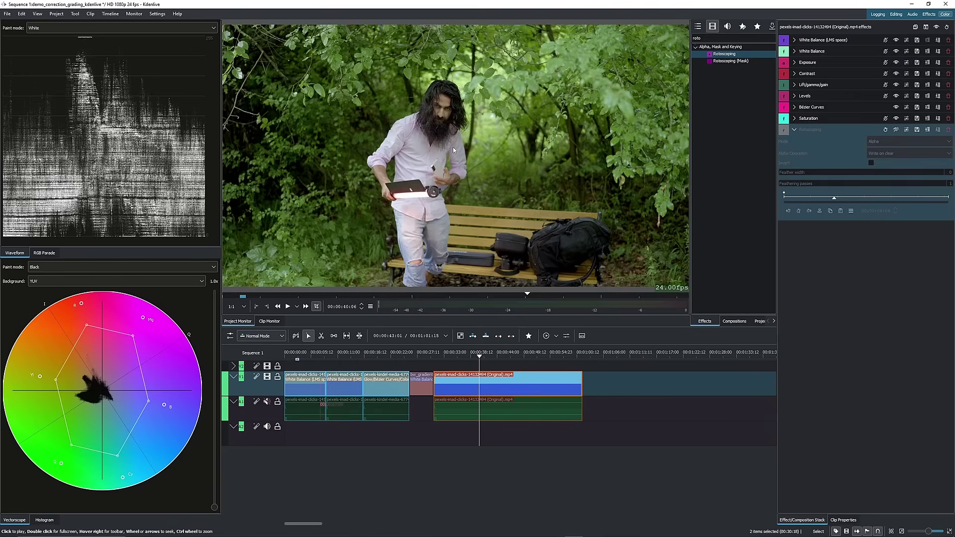
Step: Set the White Balance effect's Green Tint to 1285 and collapse the effect
left_click(795, 51)
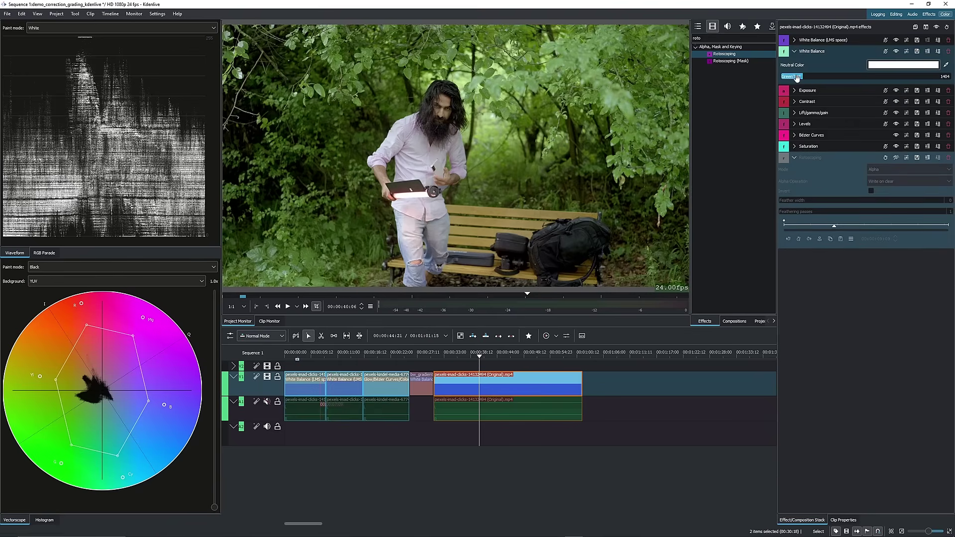
left_click_drag(802, 80, 803, 80)
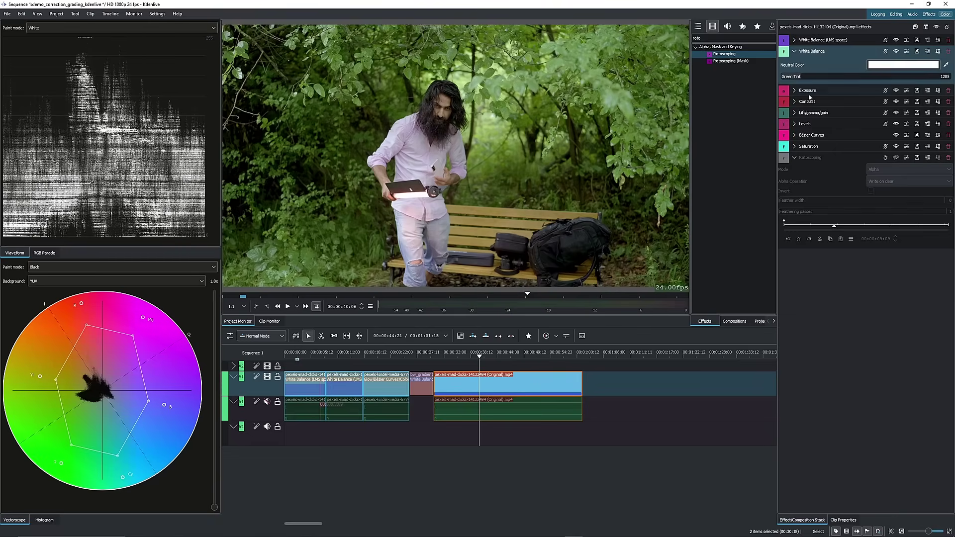
left_click(896, 149)
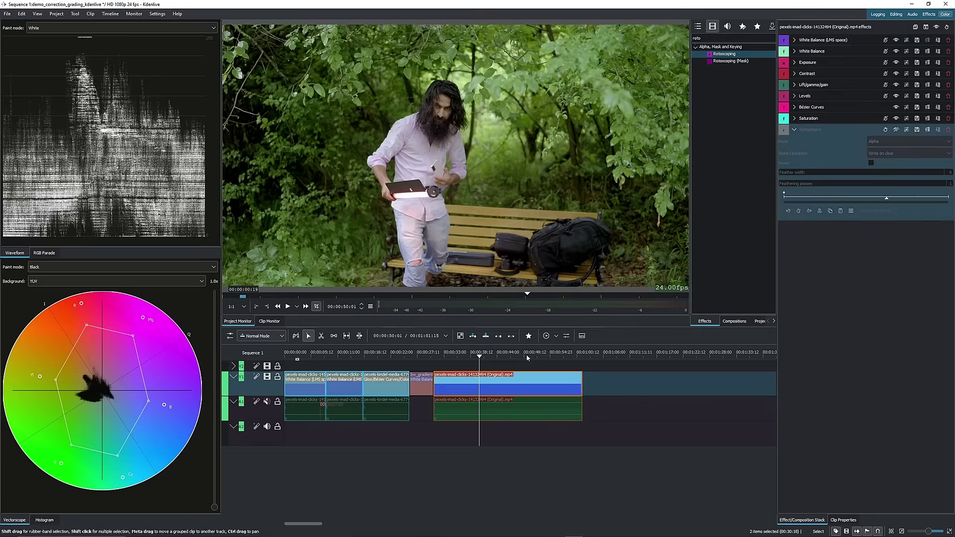
Step: Check the skin tone at 00:00:53:20 with the Rotoscoping shape moved onto the forehead, and disable the effect again
left_click(897, 130)
left_click_drag(445, 102, 405, 76)
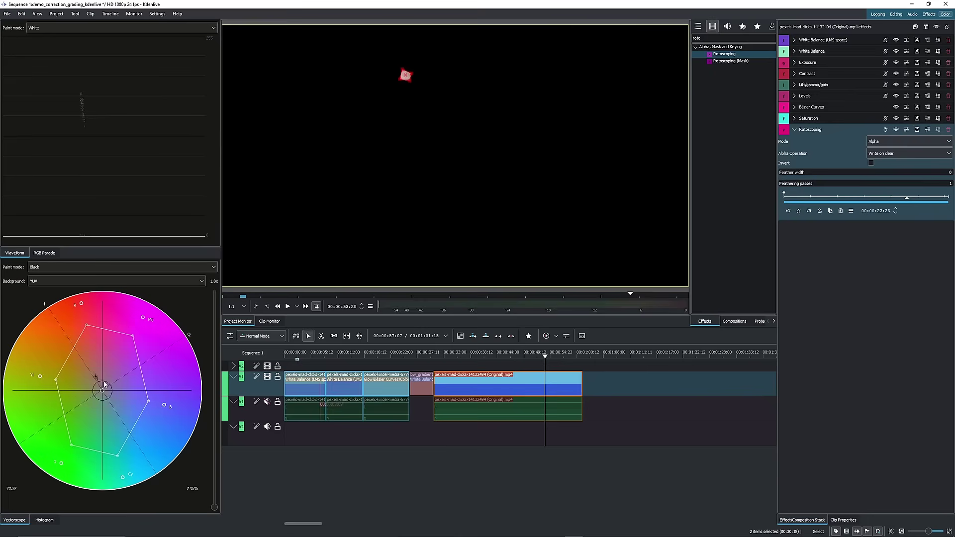
left_click(885, 130)
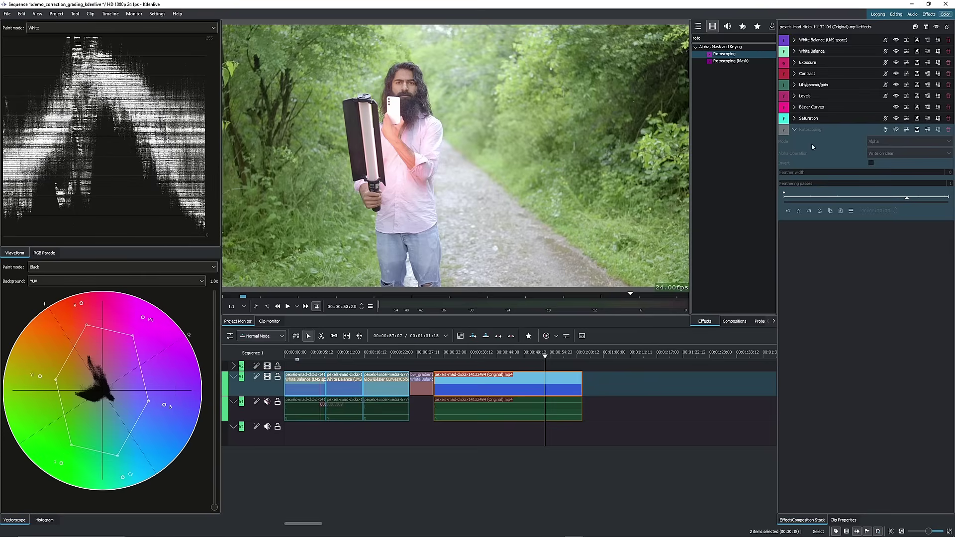
Step: Review the color temperature and green tint settings of the two white balance effects, and collapse both effects
left_click(795, 40)
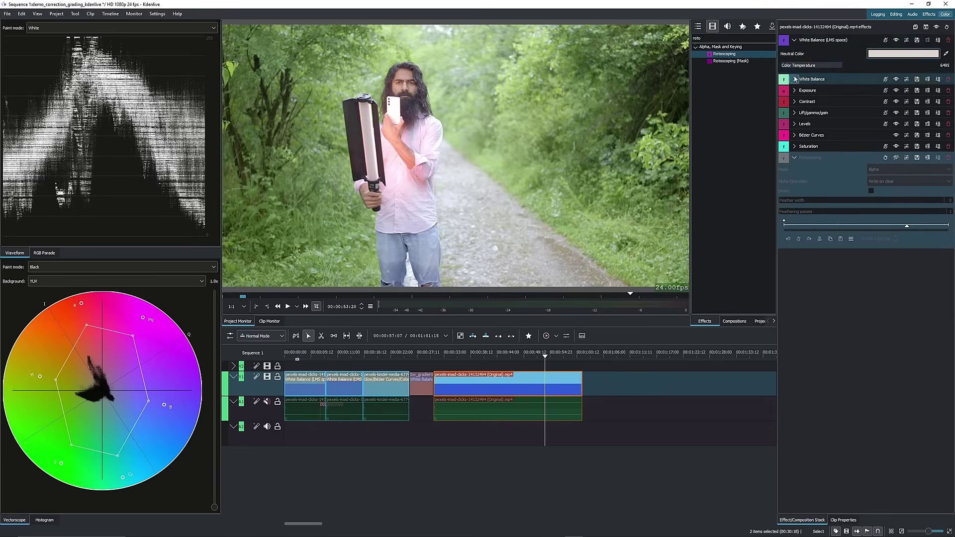
left_click(795, 79)
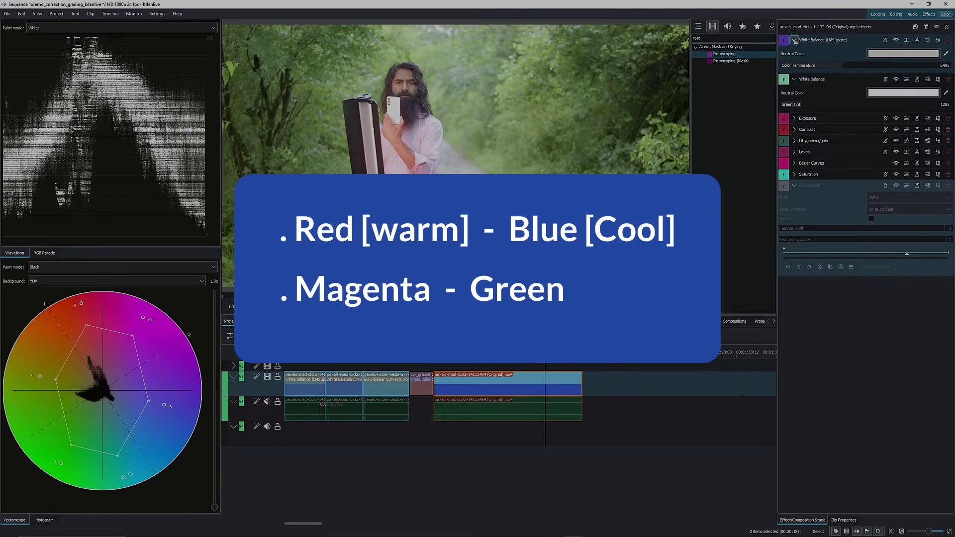
left_click(795, 40)
left_click(795, 52)
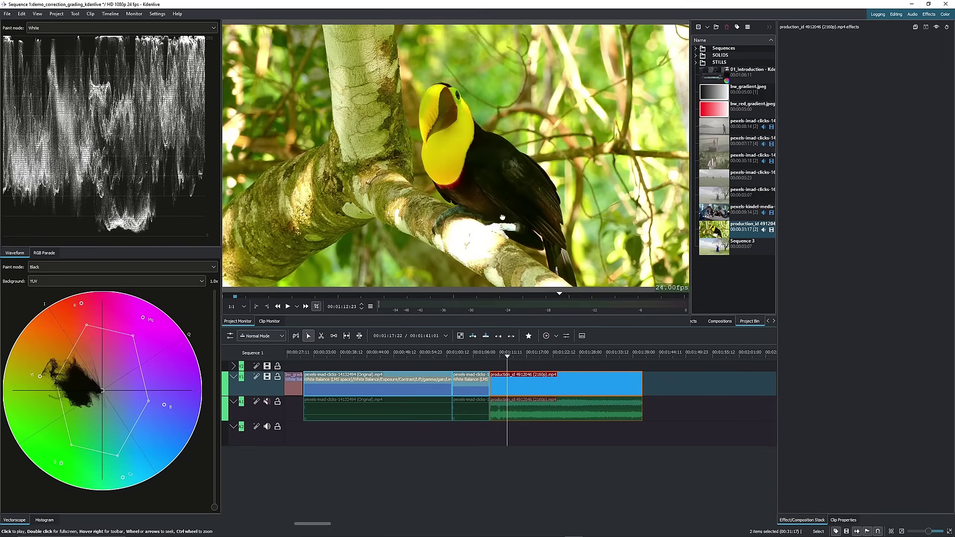
Step: Apply the LM Basic - CC effect template to the toucan clip
left_click(550, 400)
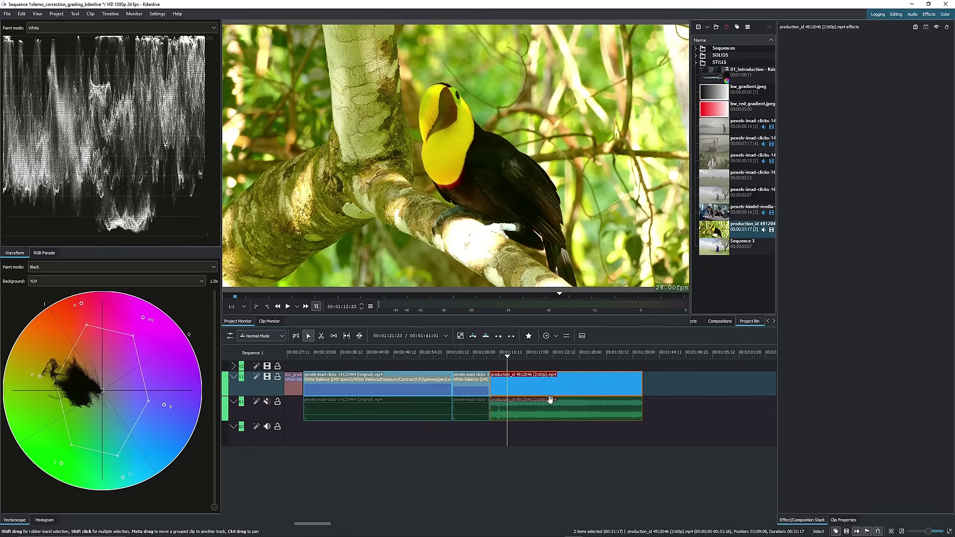
left_click(694, 321)
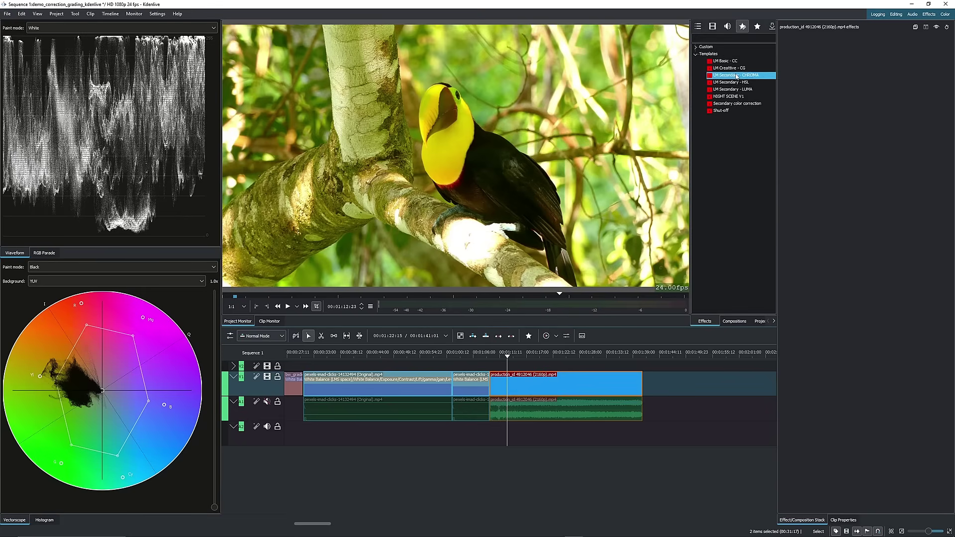
left_click(727, 61)
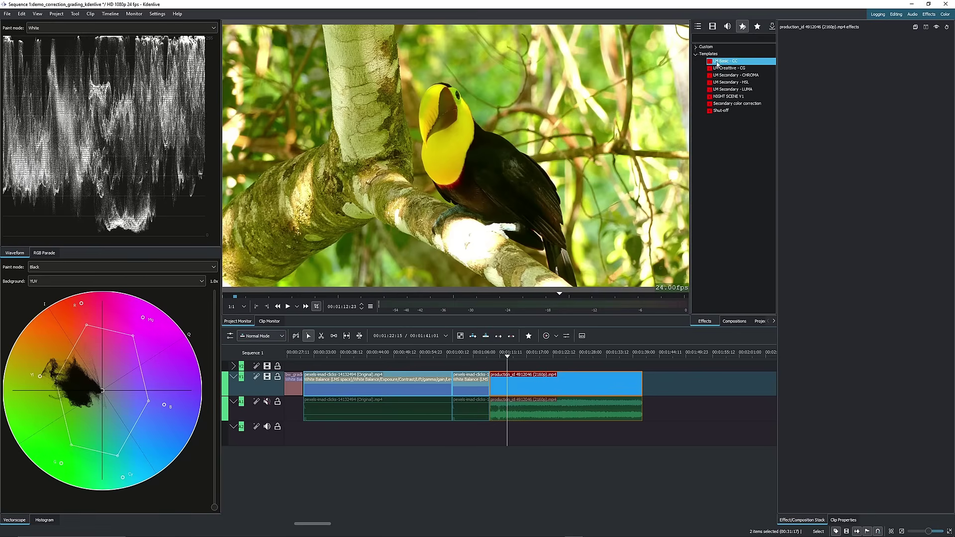
double_click(717, 64)
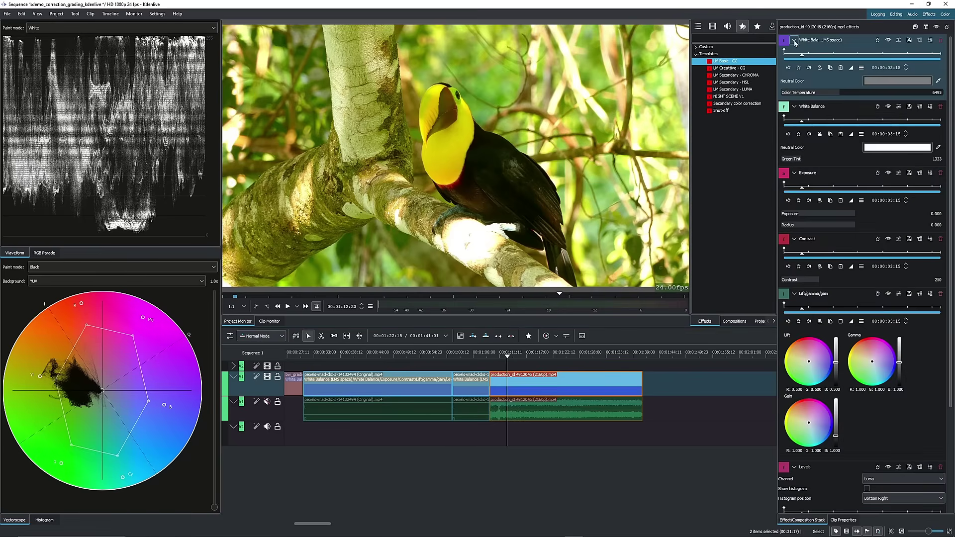
Step: Collapse the toucan clip's effects and hide the keyframes of all seven, from White Balance (LMS space) to Saturation
left_click(795, 41)
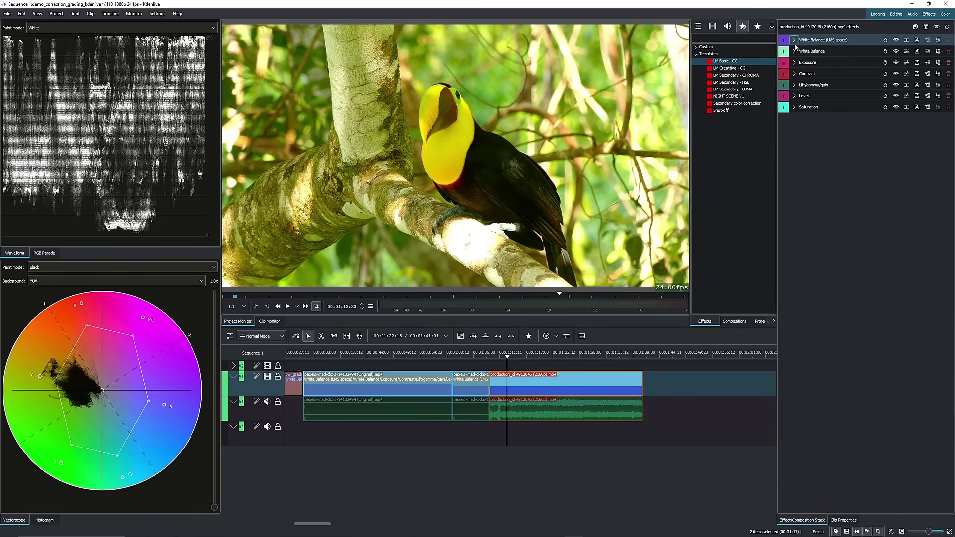
left_click(886, 40)
left_click(886, 52)
left_click(886, 62)
left_click(885, 74)
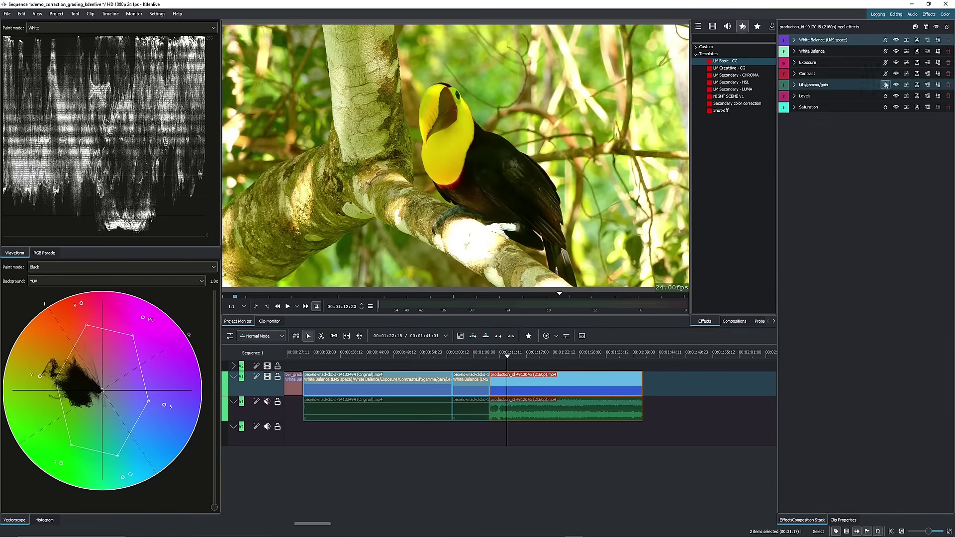
left_click(886, 84)
left_click(886, 96)
left_click(886, 107)
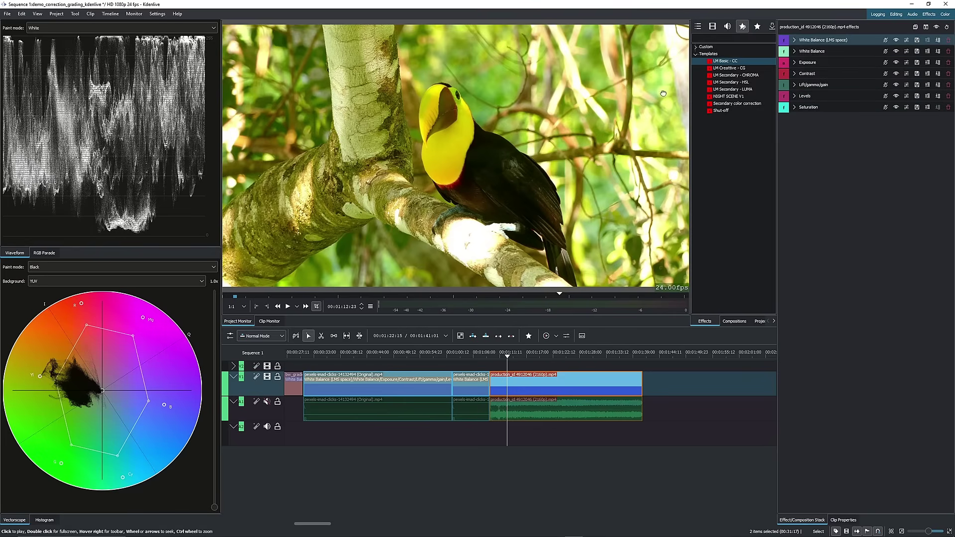
Step: Sample the White Balance (LMS space) neutral color from the tree trunk and set Color Temperature to 6033
left_click(794, 40)
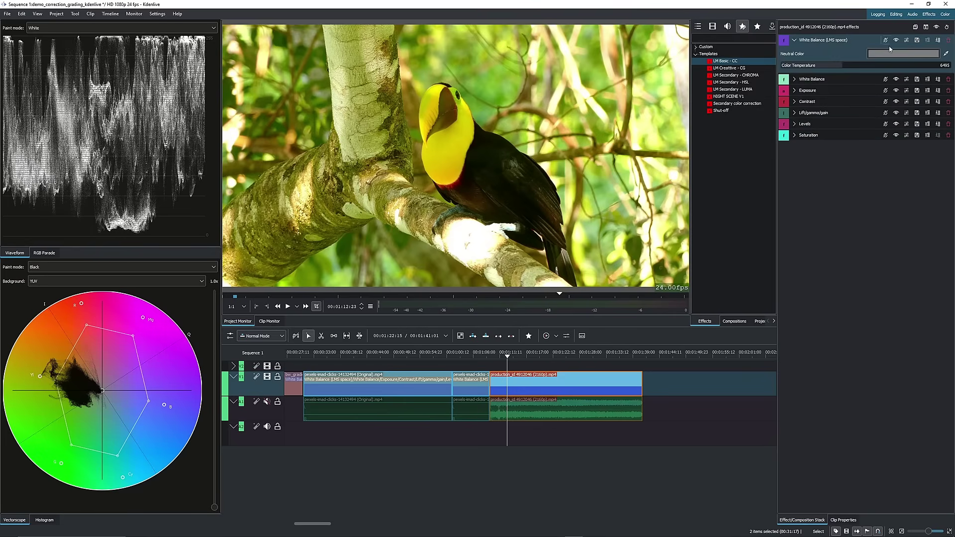
left_click(946, 53)
left_click(352, 120)
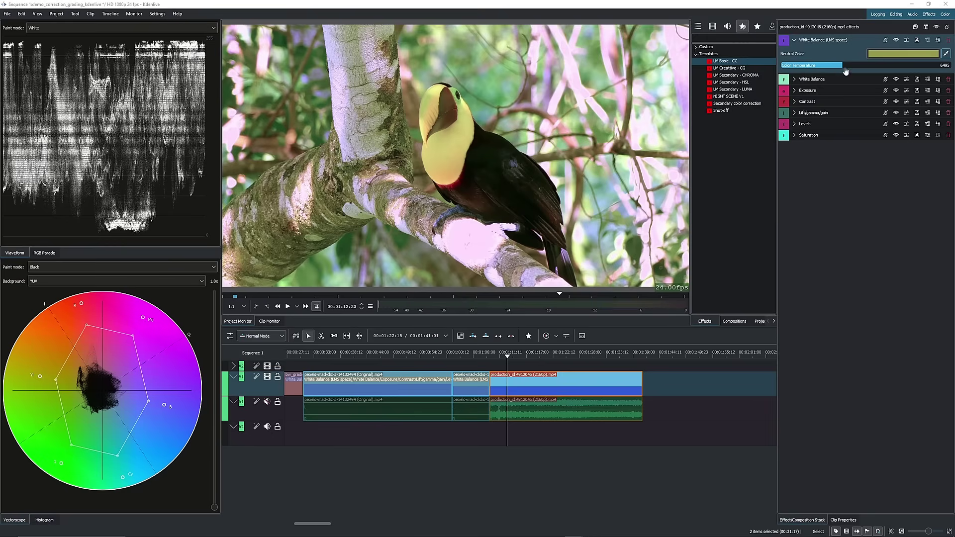
left_click_drag(840, 68, 837, 69)
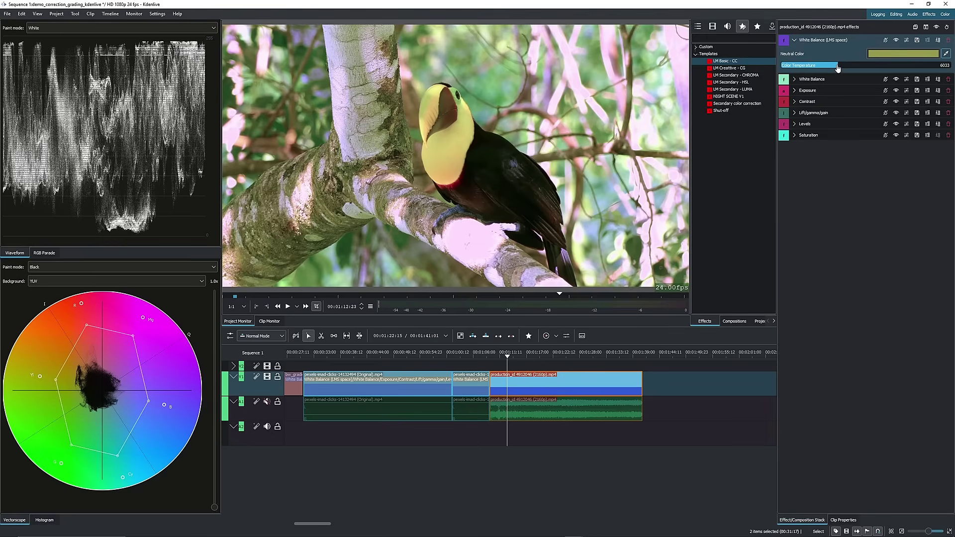
Step: Sample the White Balance effect's neutral color from the bright highlight on the branch below the toucan
left_click(794, 78)
left_click(946, 93)
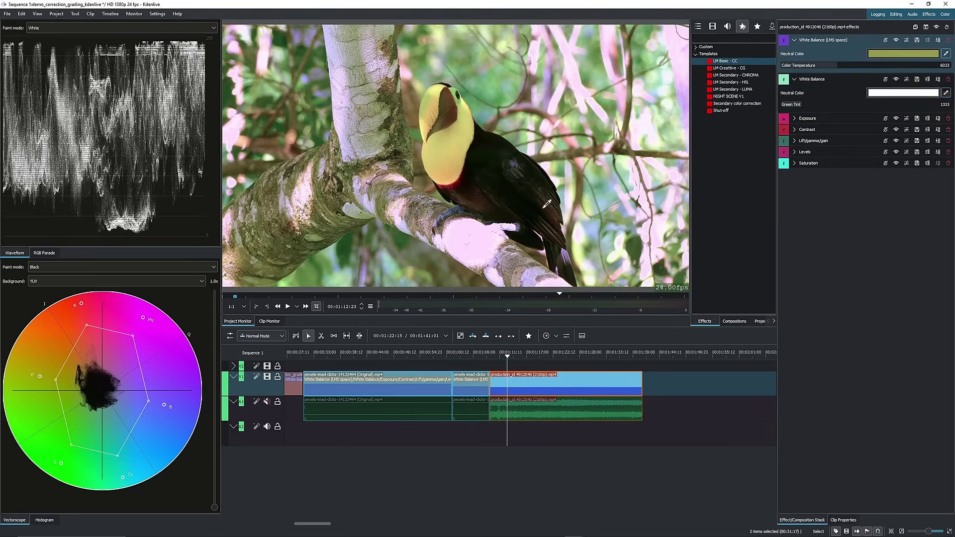
left_click(471, 215)
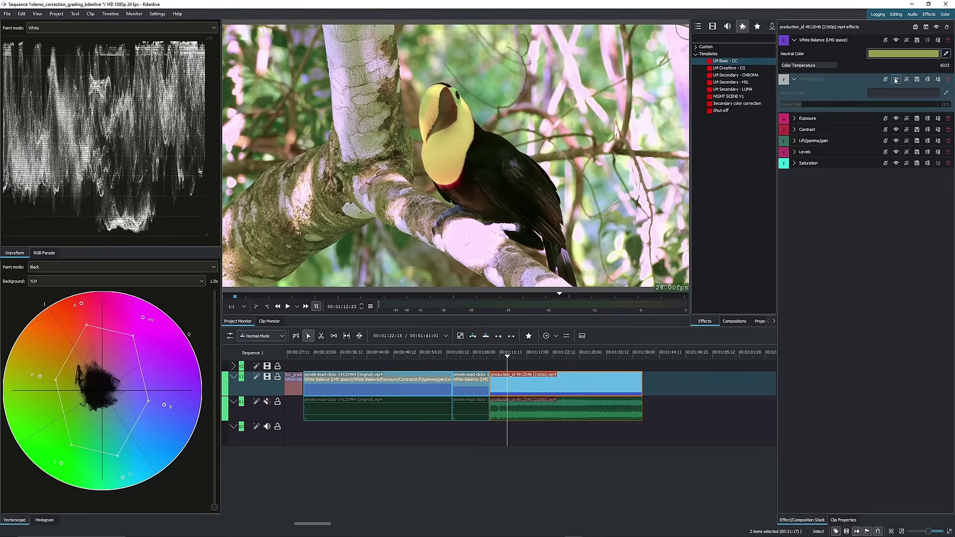
Step: Set the White Balance (LMS space) Color Temperature to 6199 and compare the clip with all effects off and on
left_click(836, 66)
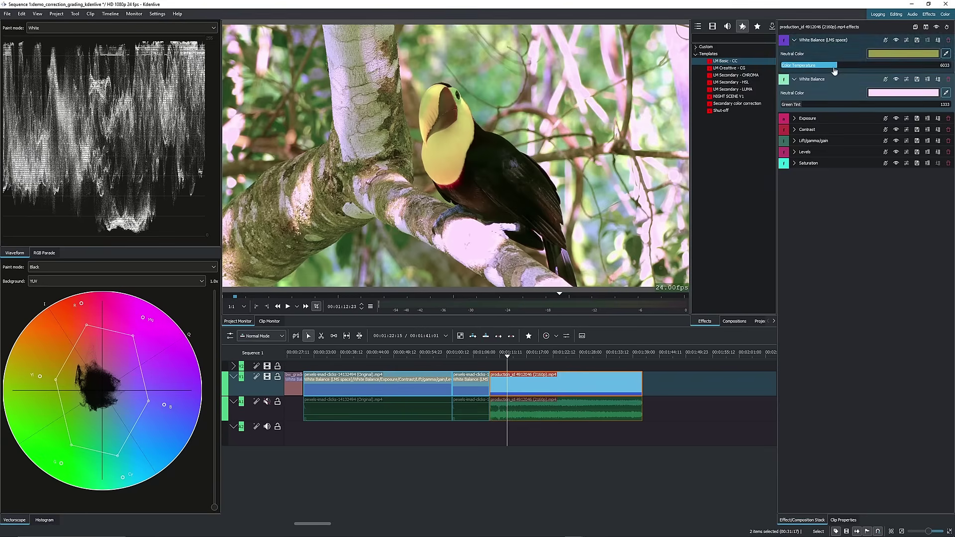
scroll(838, 69, "up", 5)
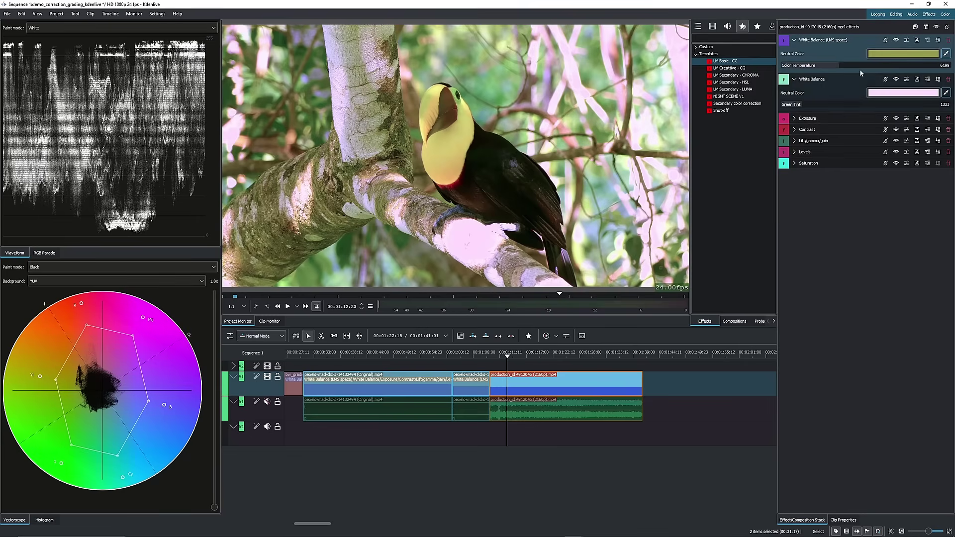
left_click(936, 28)
left_click(936, 28)
Step: Set the White Balance effect's Green Tint to 1595 and collapse both white balance effects
left_click(799, 105)
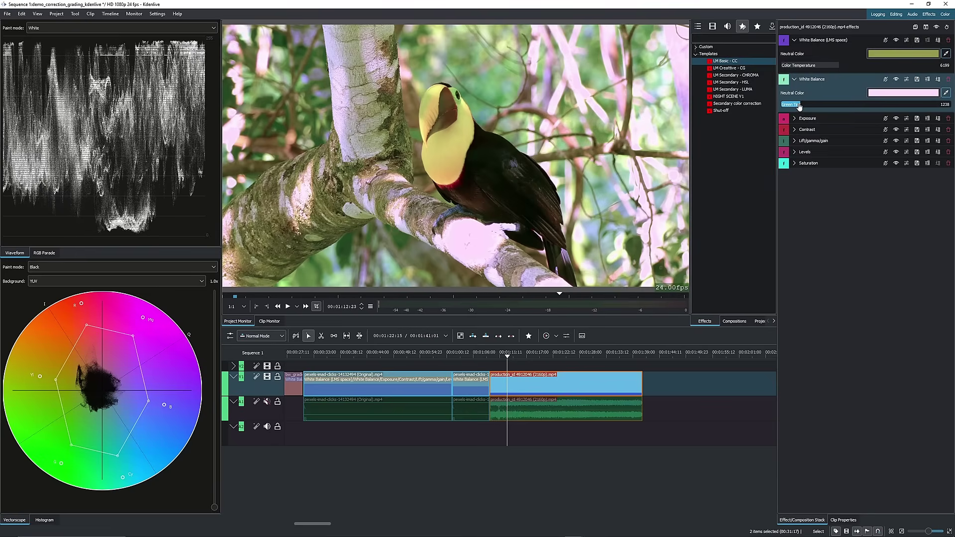
left_click_drag(799, 105, 804, 106)
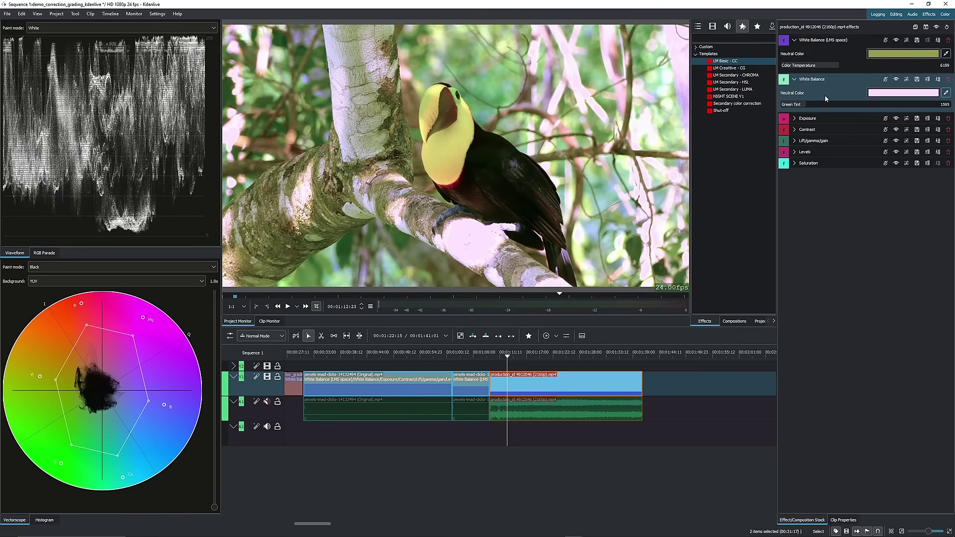
left_click(795, 40)
left_click(795, 51)
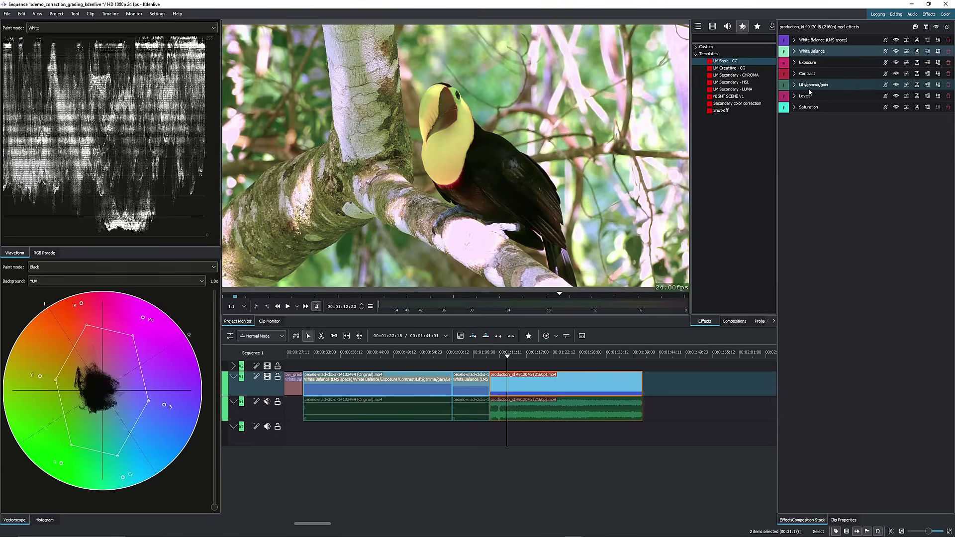
Step: Set the toucan clip's Saturation to 137, set the Levels input black level to 91 and raise its gamma
mouse_move(681, 175)
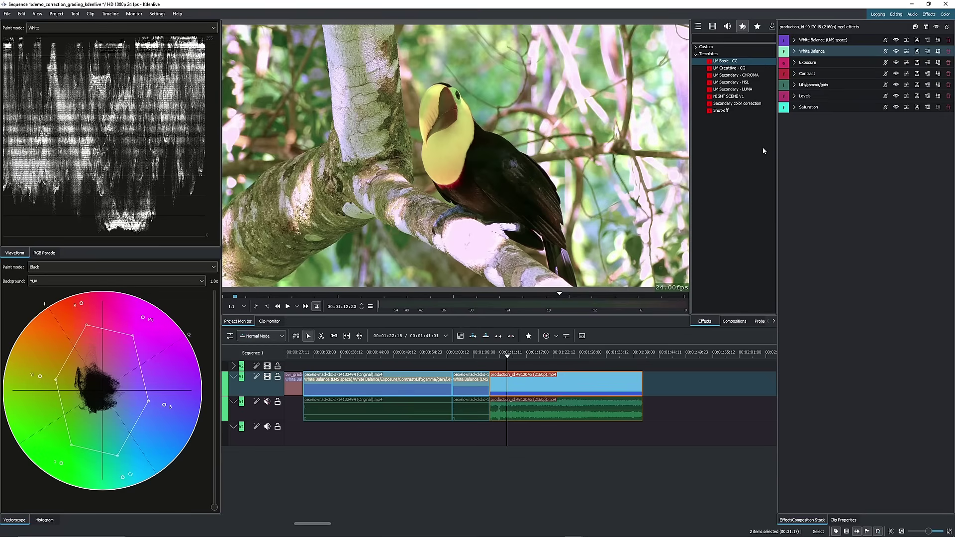
left_click(795, 108)
left_click_drag(801, 117, 832, 161)
left_click(795, 96)
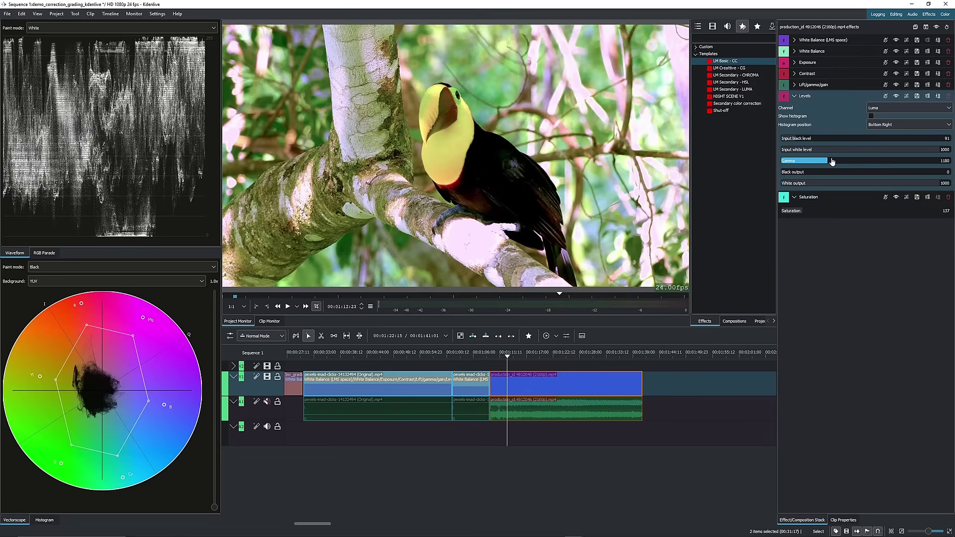
Step: Compare the toucan clip with all effects off and on, and collapse the Levels and Saturation effects
left_click(936, 27)
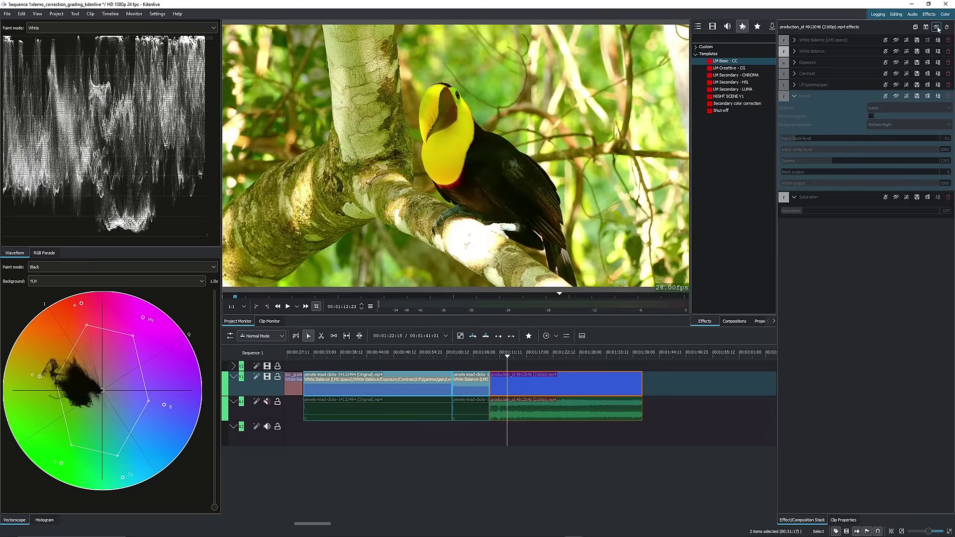
left_click(937, 27)
left_click(795, 96)
left_click(795, 107)
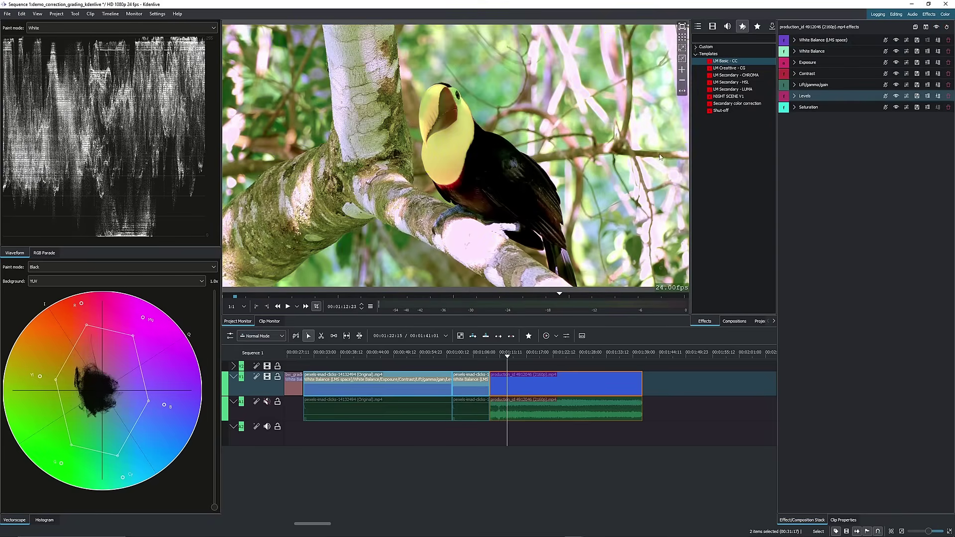
left_click(891, 109)
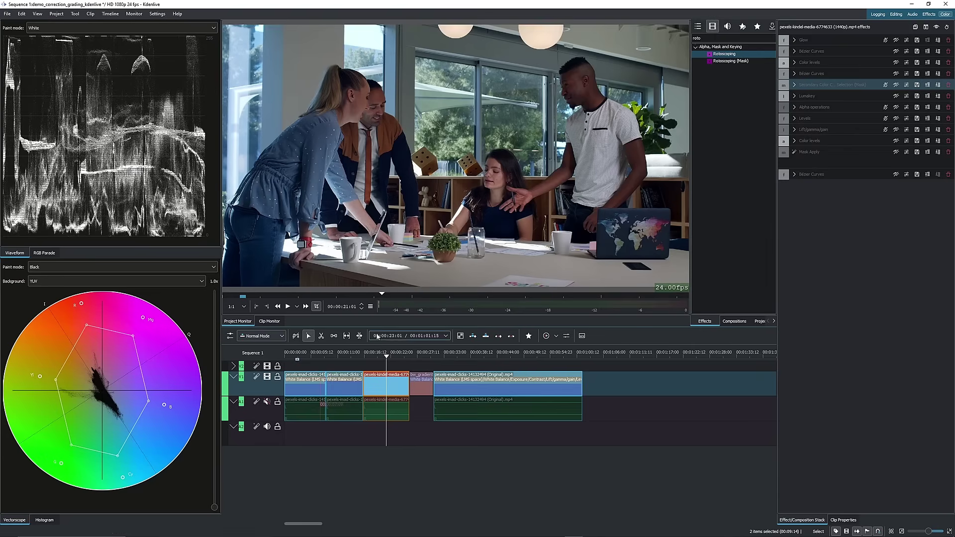
Step: Scrub through the office meeting clip to examine its ungraded footage
mouse_move(391, 356)
left_mouse_down()
mouse_move(399, 357)
mouse_move(388, 357)
left_mouse_up()
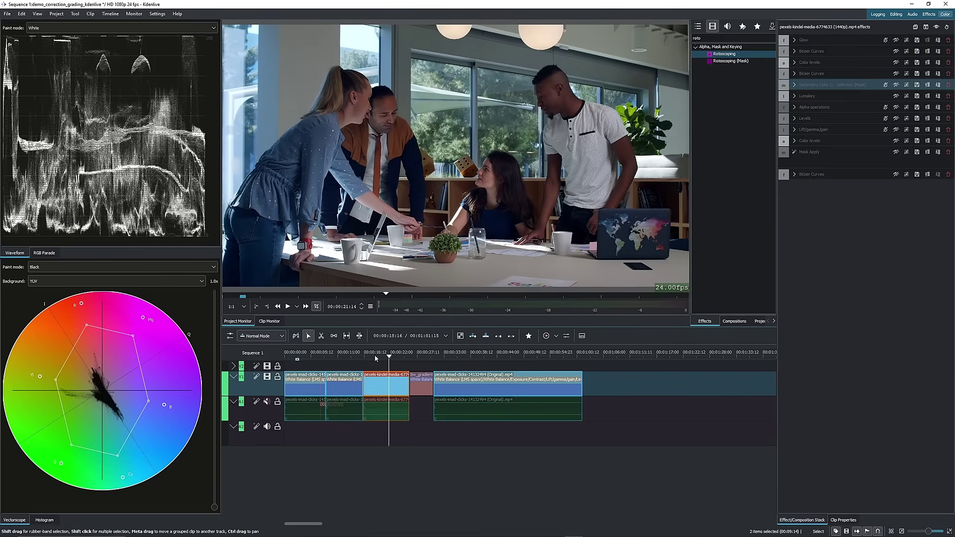
left_click(376, 358)
left_click_drag(384, 358, 398, 361)
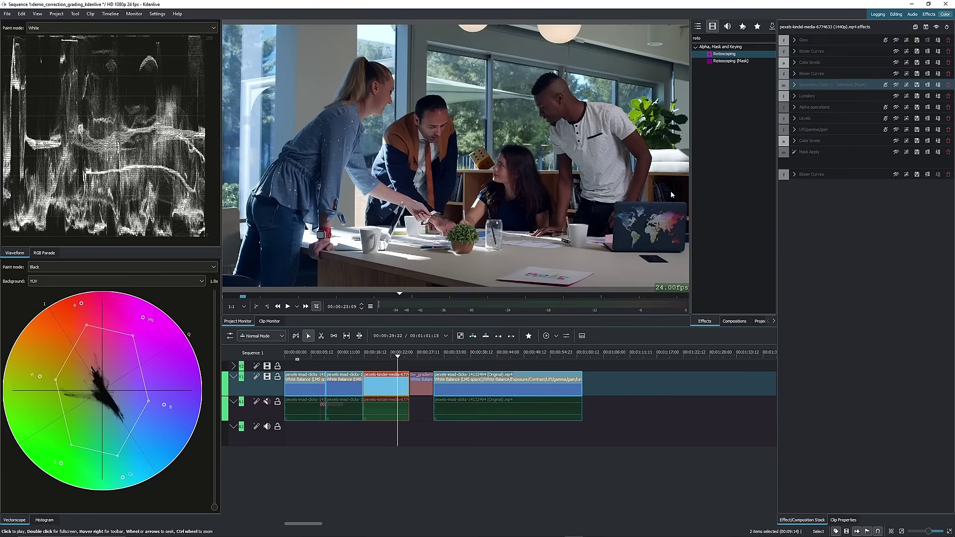
mouse_move(676, 187)
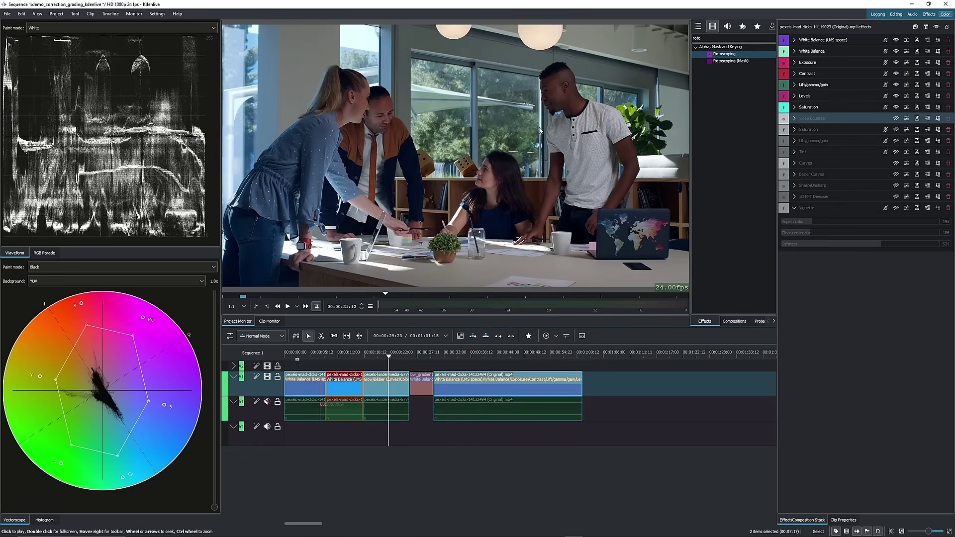
Step: Enable the Glow effect on the office meeting clip and collapse its settings
left_click(393, 382)
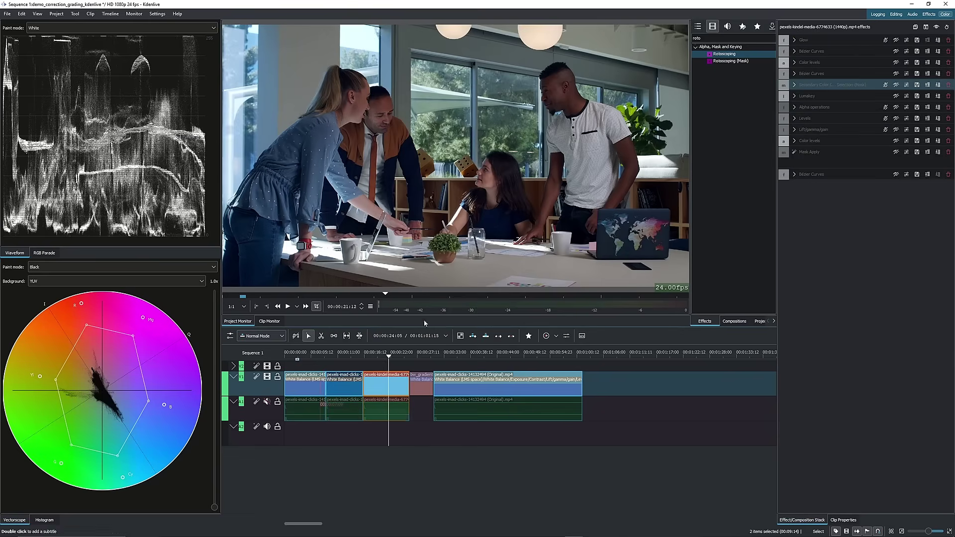
left_click(796, 40)
left_click(896, 40)
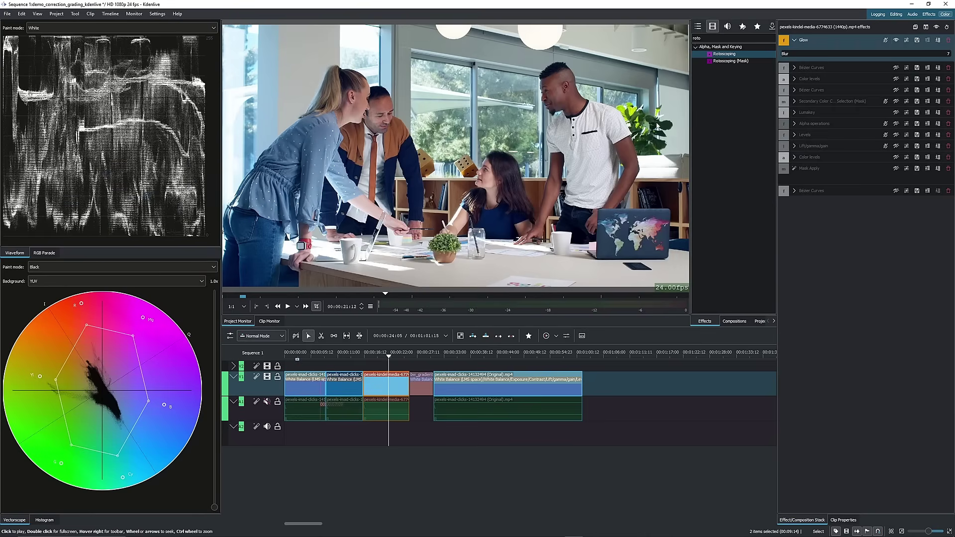
left_click(795, 40)
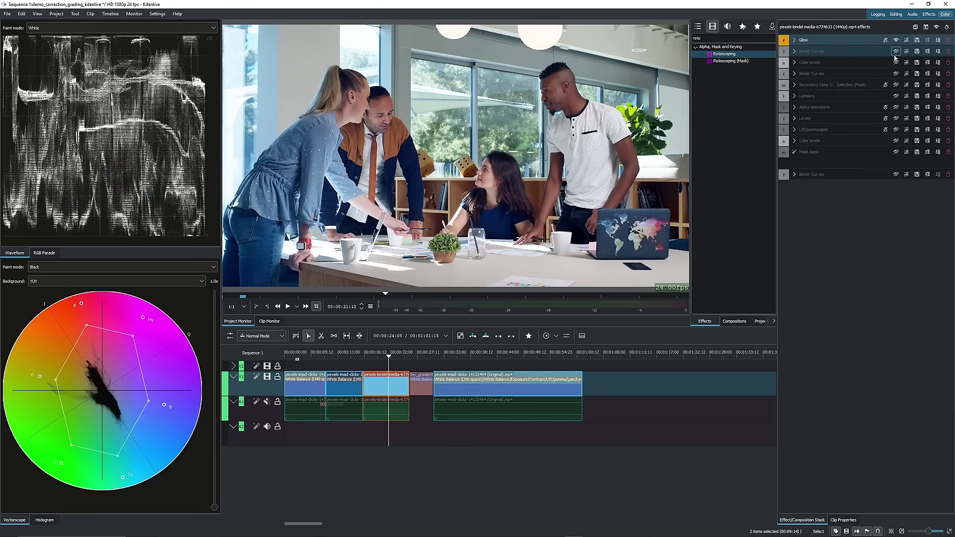
Step: Enable the first Bézier Curves effect, inspect the middle point of its Saturation curve and collapse it
left_click(896, 51)
left_click(795, 52)
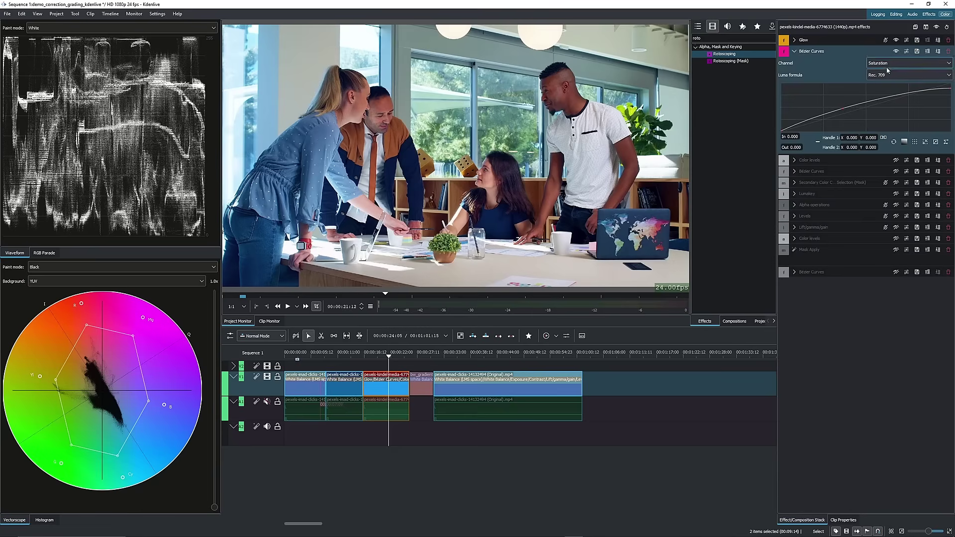
left_click(845, 111)
left_click_drag(832, 115, 825, 118)
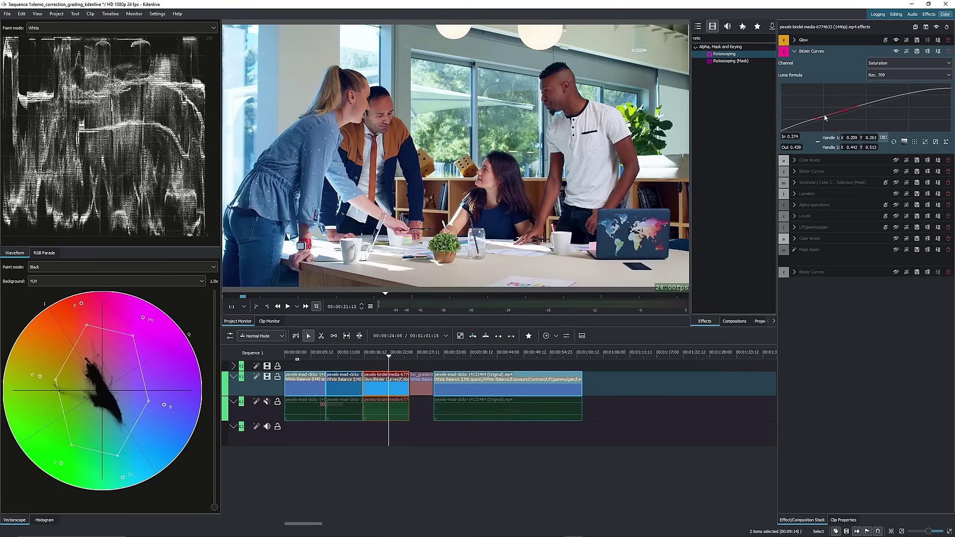
left_click(794, 51)
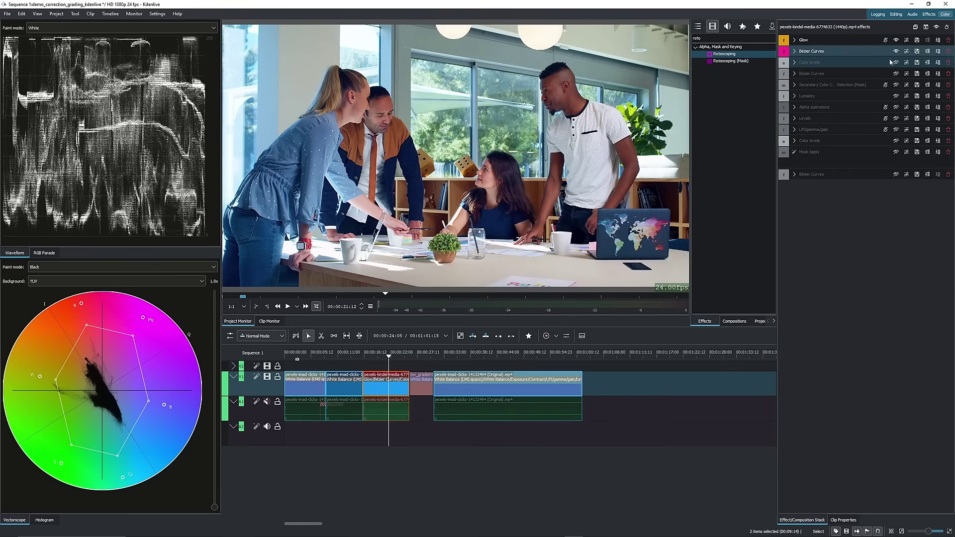
Step: Enable the first Color levels effect and check its color balance on the RGB Parade scope
left_click(896, 62)
left_click(795, 62)
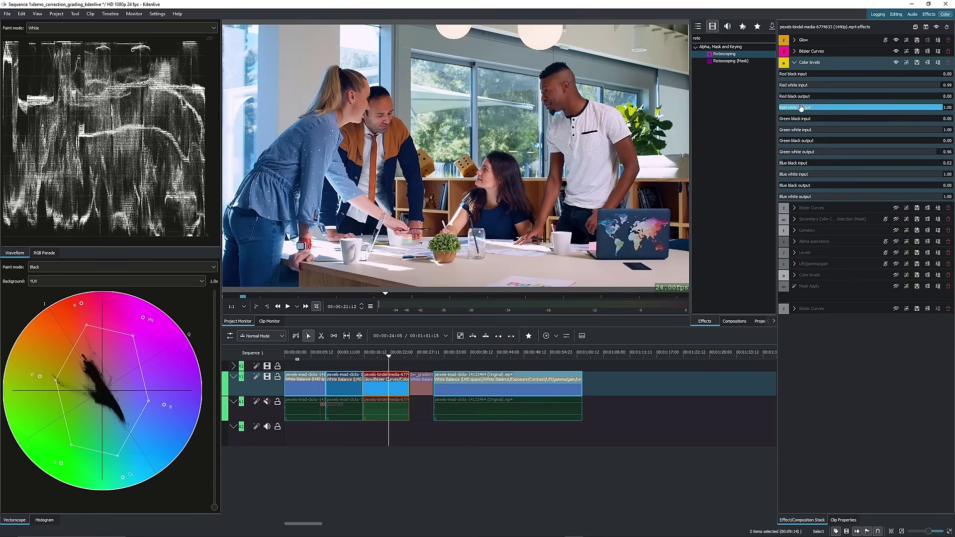
left_click(21, 256)
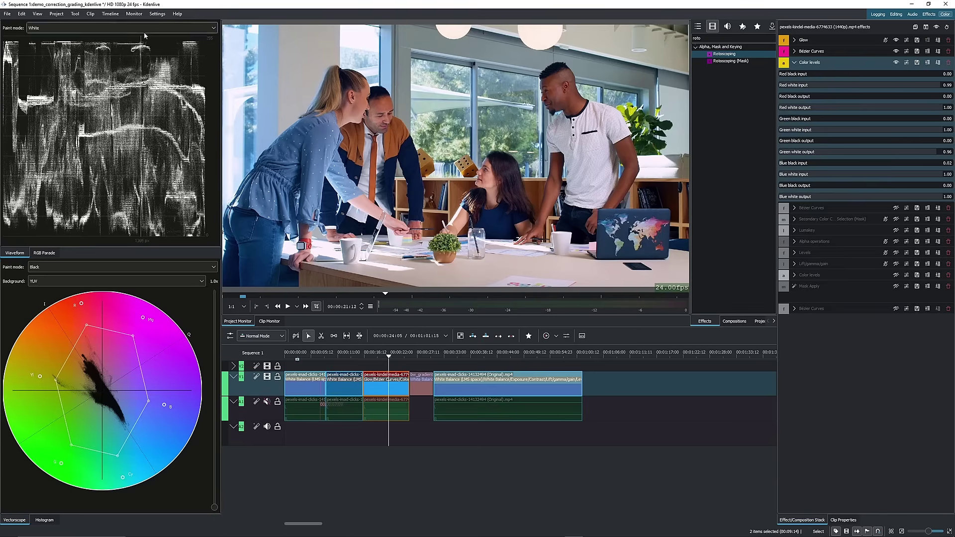
left_click(43, 252)
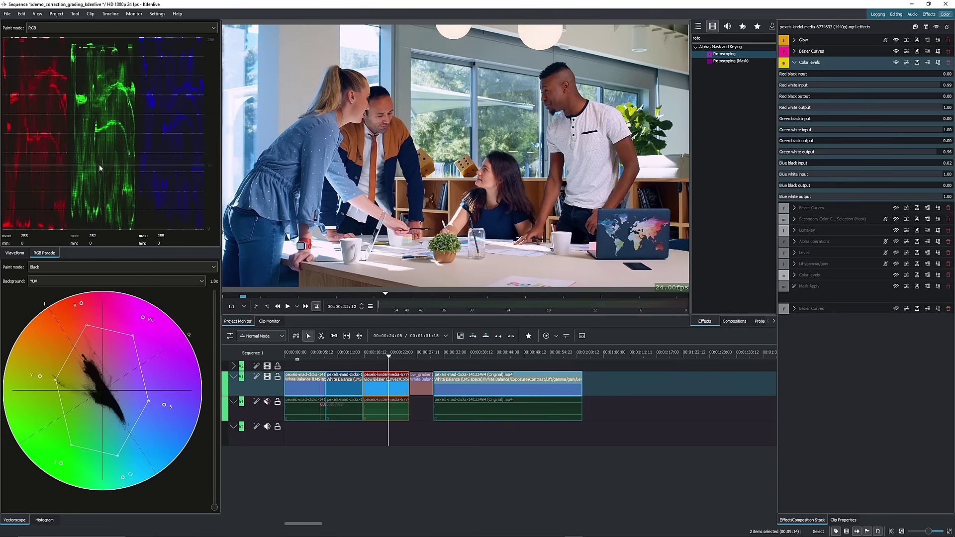
left_click(794, 62)
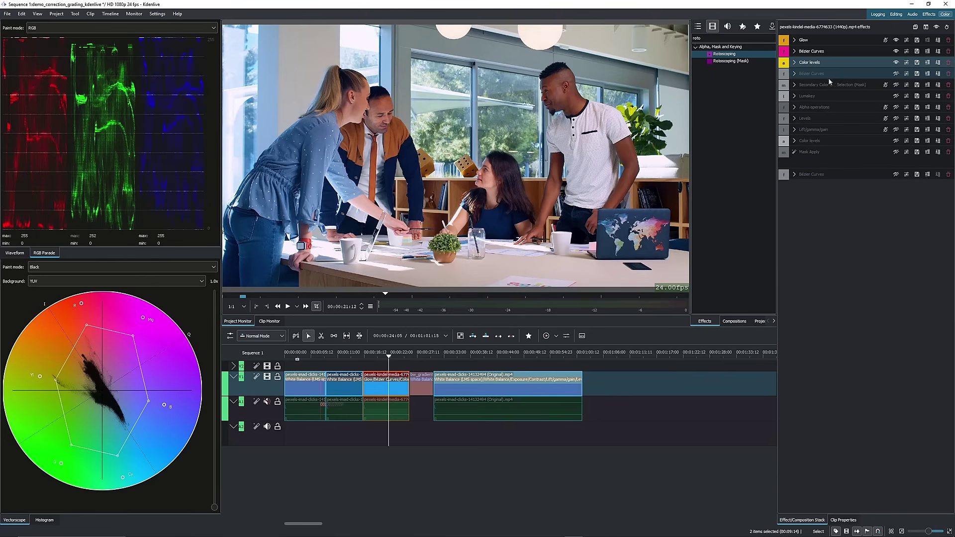
Step: Enable the second Bézier Curves effect, inspect its RGB curve and collapse it
left_click(896, 73)
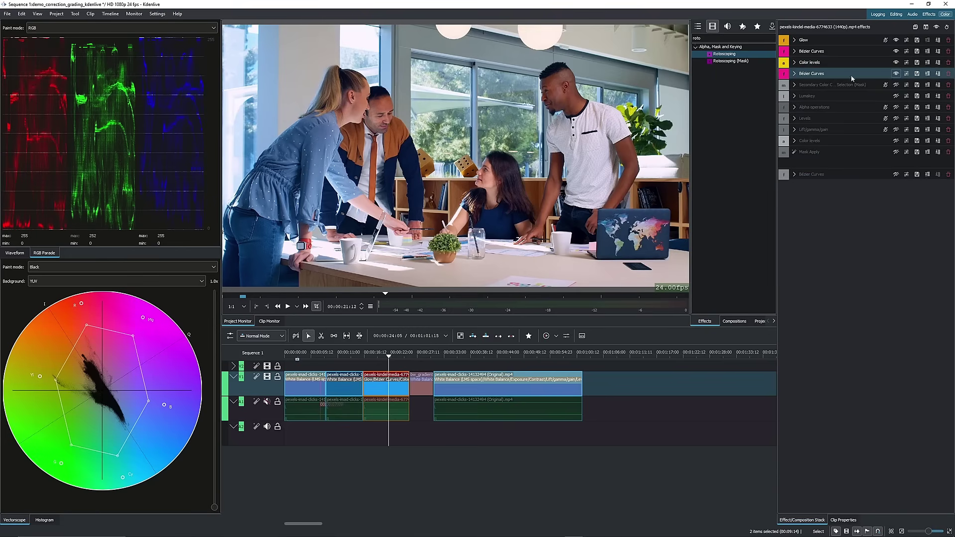
left_click(795, 73)
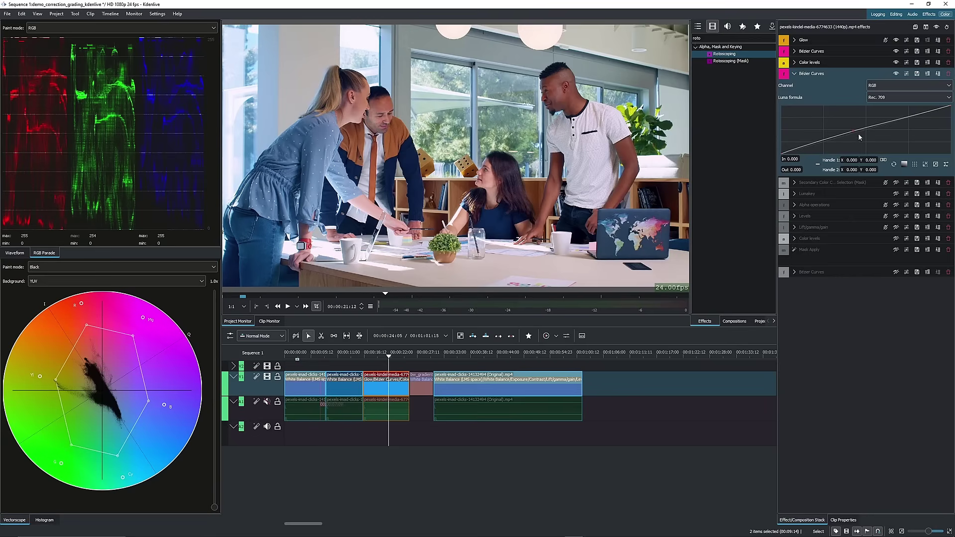
left_click(795, 73)
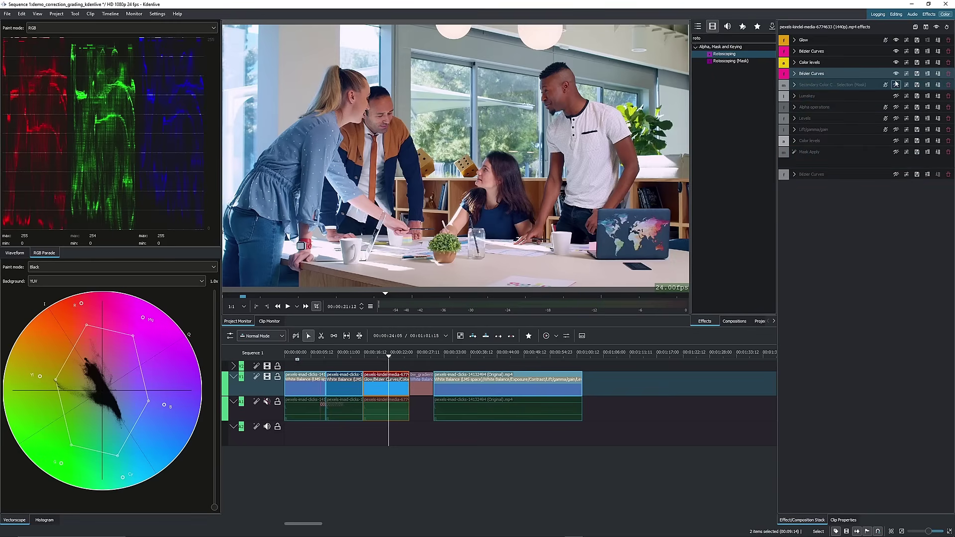
Step: Review the Secondary Color Selection (Mask) settings, and clear the effects search to look through the saved custom effect templates
left_click(795, 85)
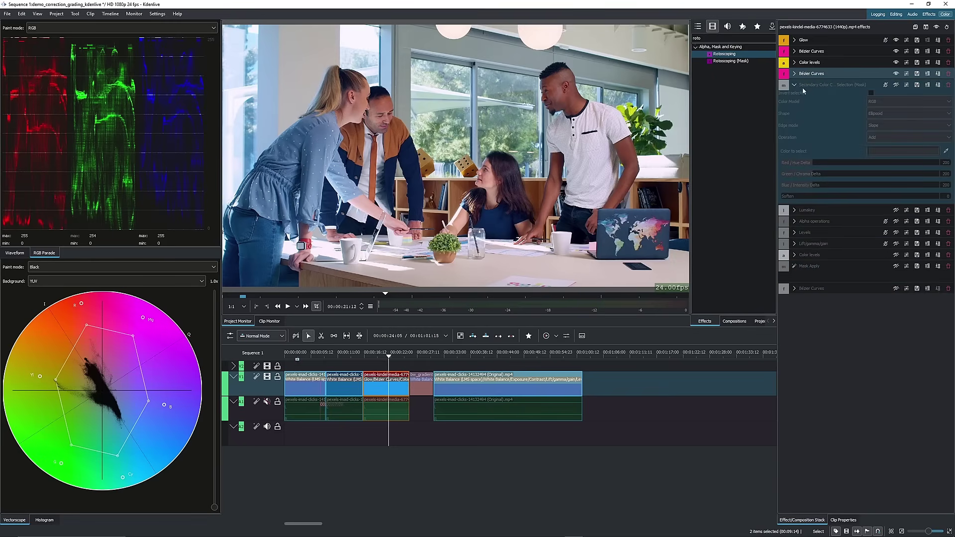
left_click(795, 85)
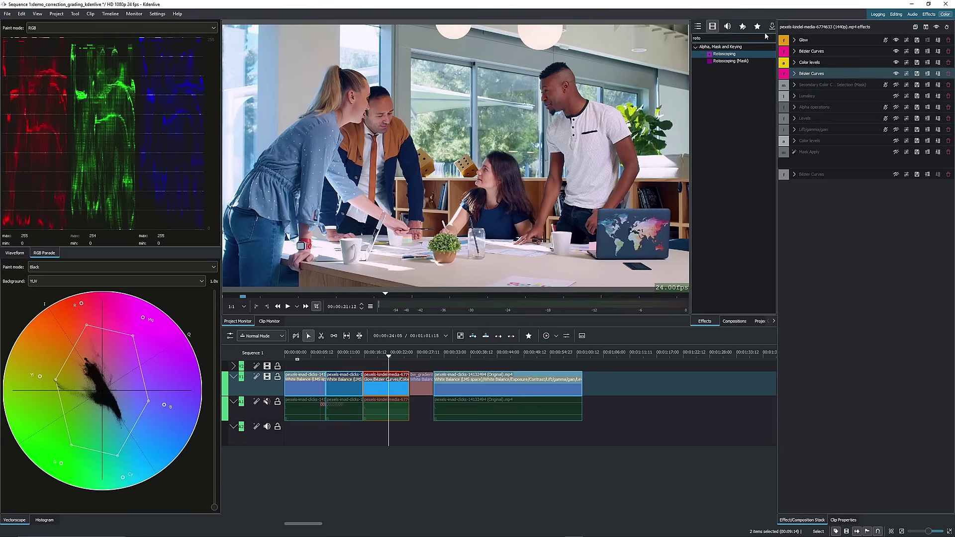
left_click(742, 26)
double_click(727, 37)
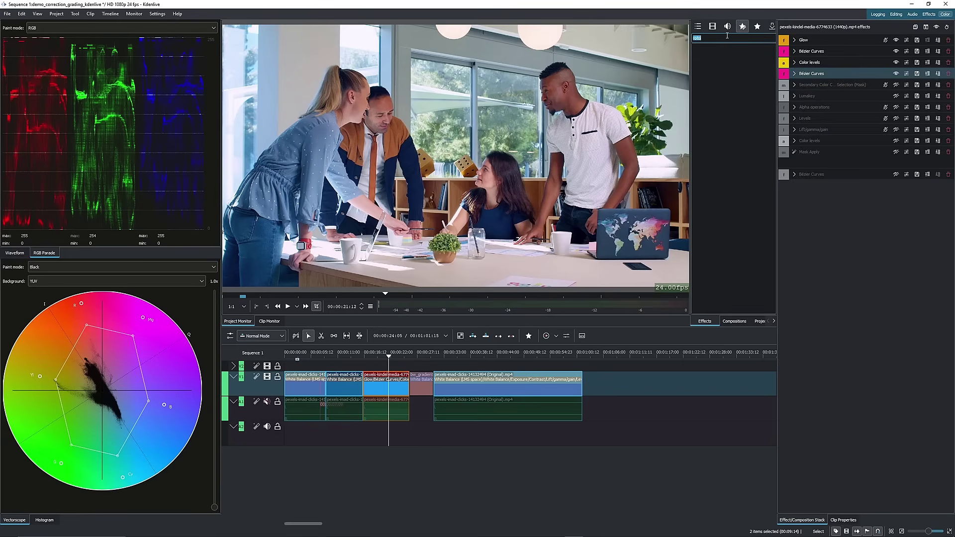
key("BackSpace")
left_click(696, 53)
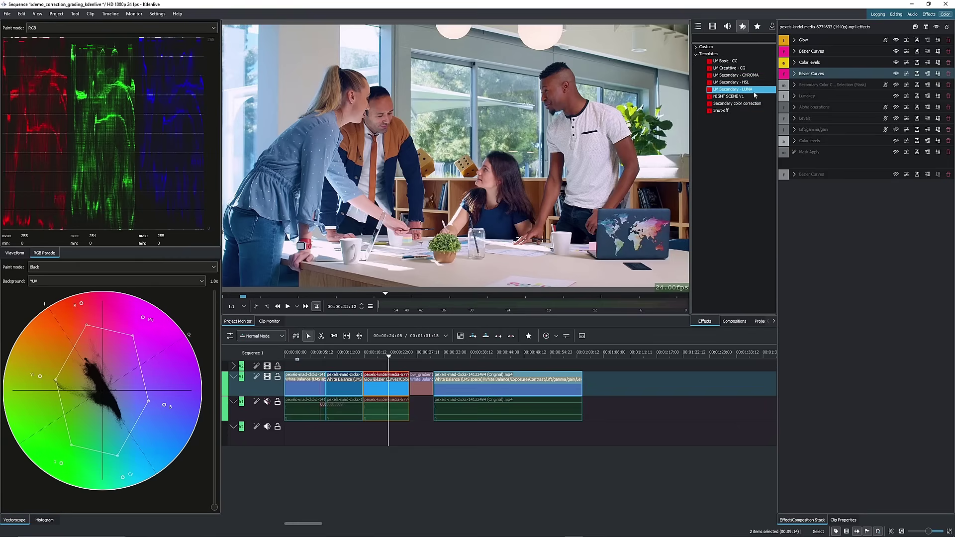
left_click(696, 55)
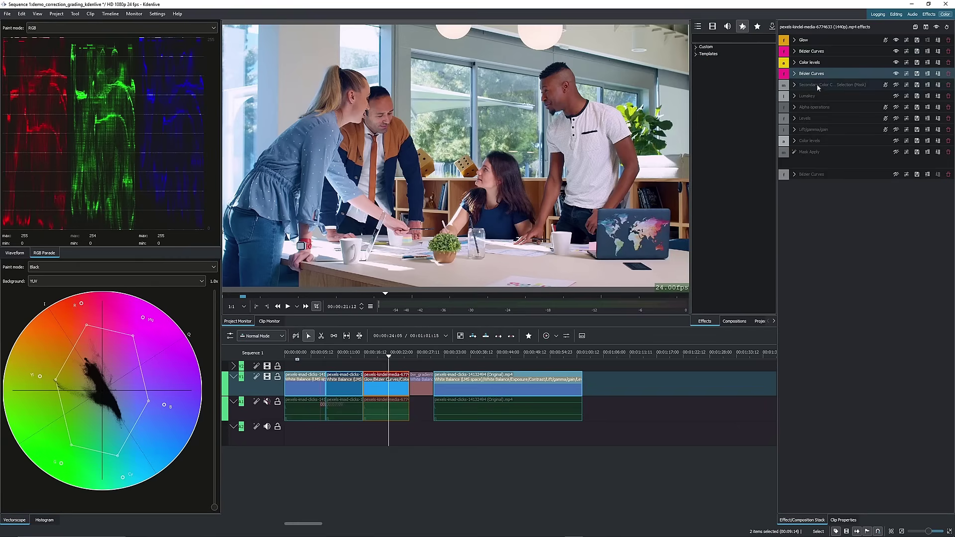
Step: Enable Secondary Color Selection (Mask) and Lumakey, and compare the picture with the mask off and on
left_click(896, 86)
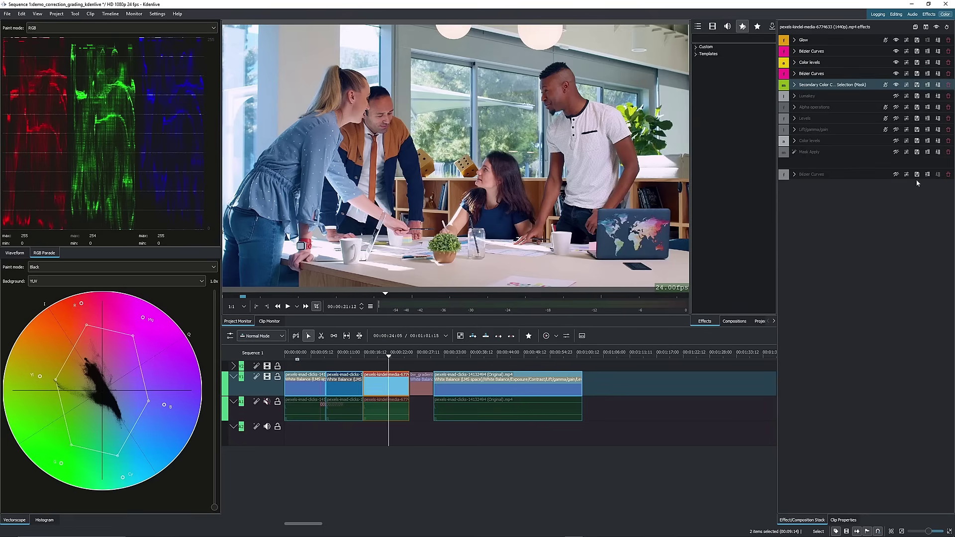
left_click(897, 96)
left_click(795, 96)
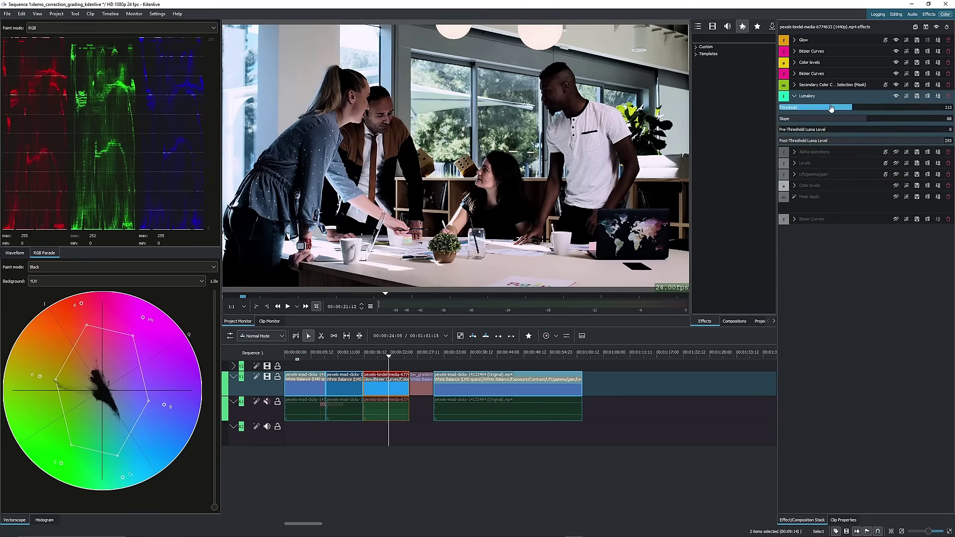
left_click(897, 85)
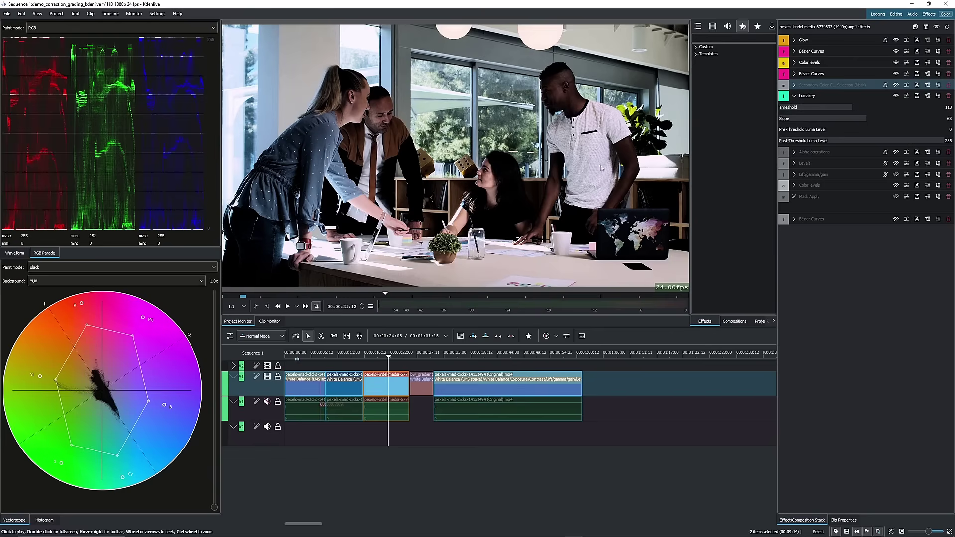
left_click(896, 85)
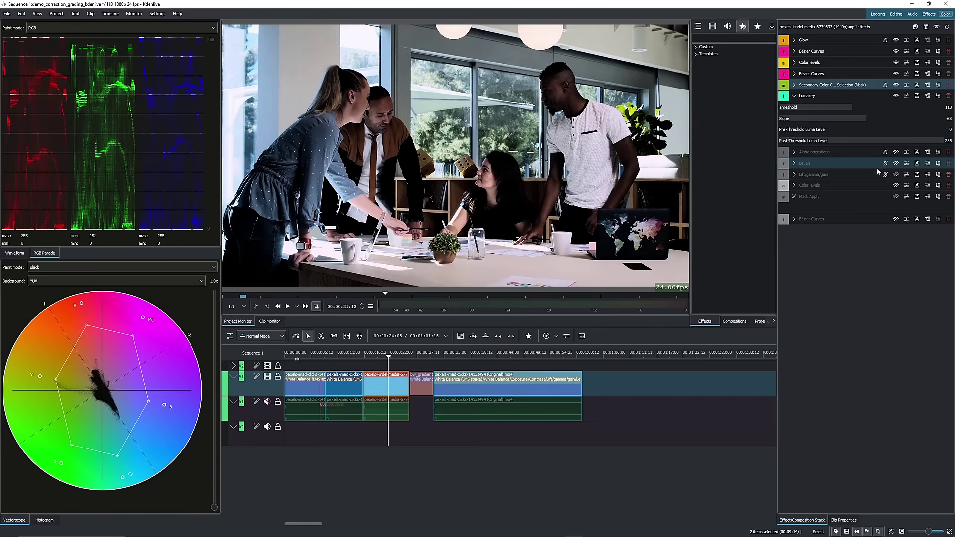
Step: Enable Alpha operations and compare the picture with its Invert option off and on
left_click(896, 152)
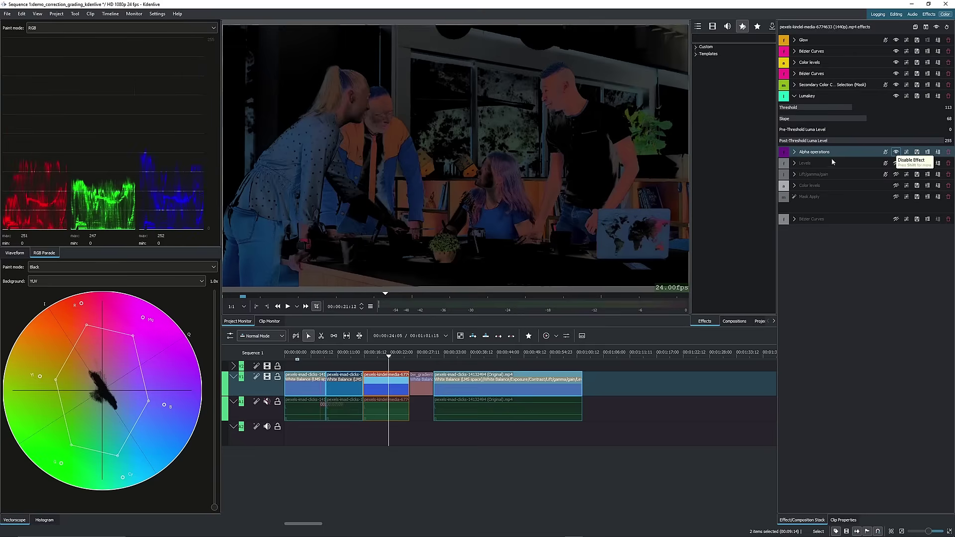
left_click(795, 152)
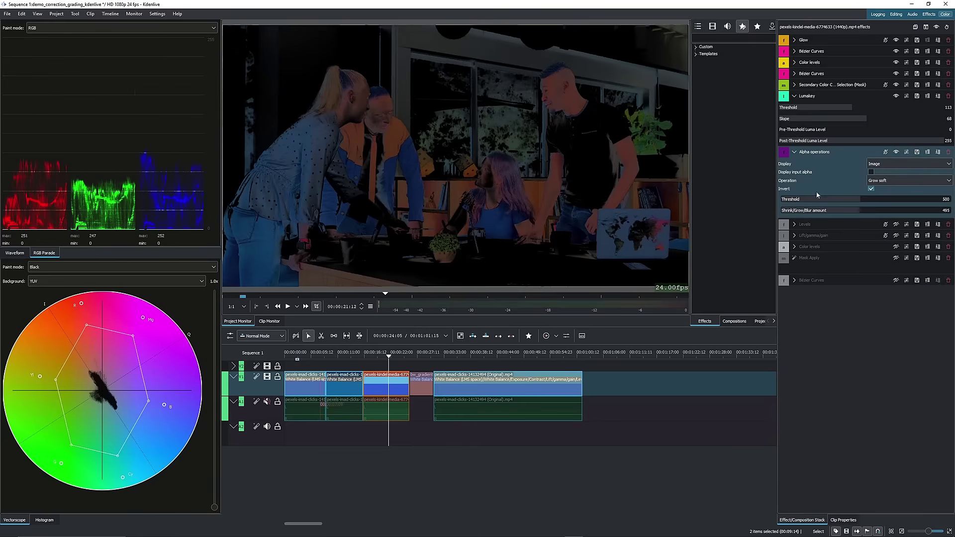
left_click(872, 189)
left_click(872, 190)
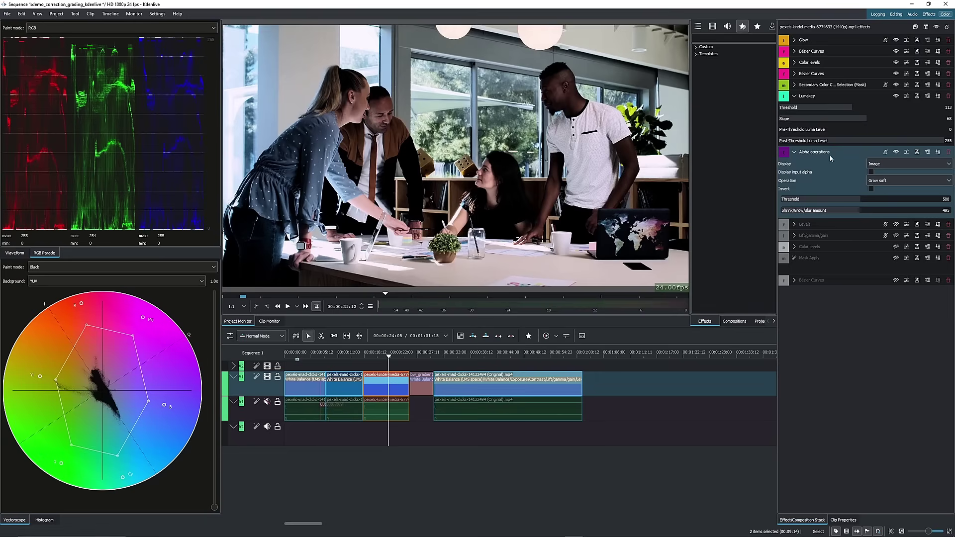
left_click(871, 189)
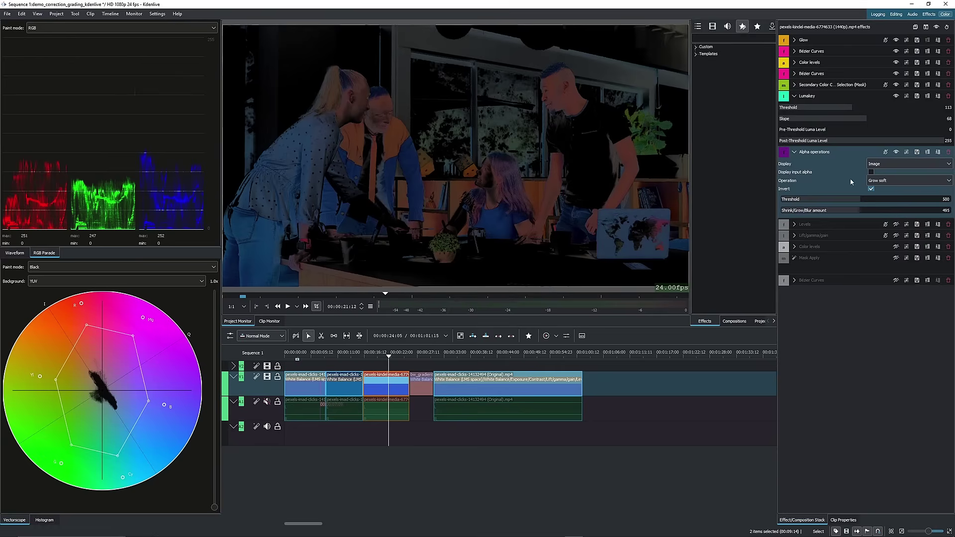
Step: Disable the Alpha operations and Lumakey effects on the office meeting clip
left_click(896, 152)
left_click(896, 96)
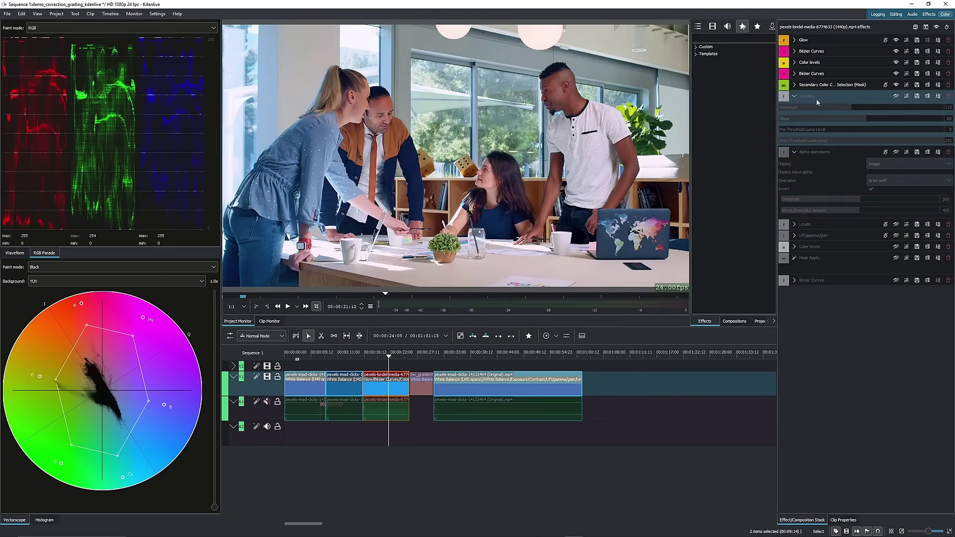
Step: Enable the Lumakey, Alpha operations and Mask Apply effects on the office meeting clip and collapse the two open settings
left_click(896, 95)
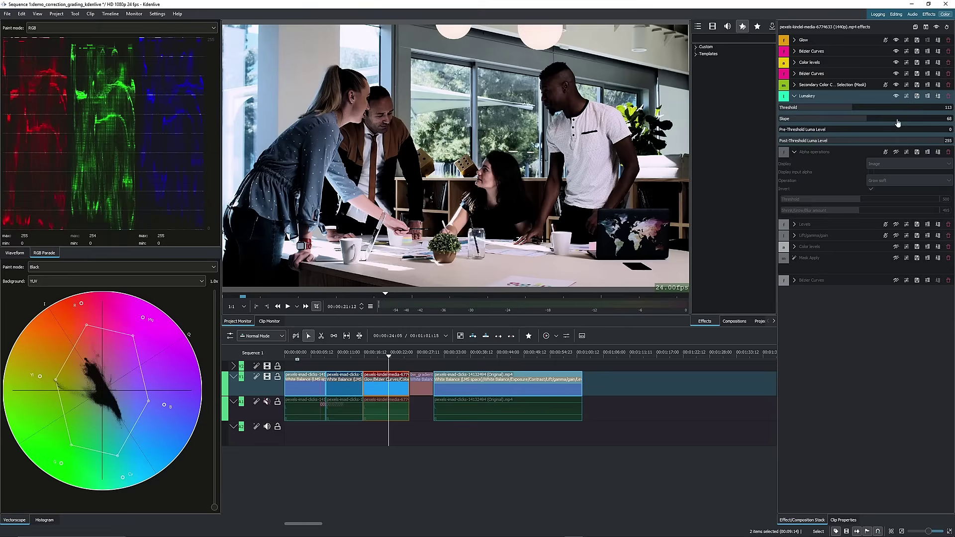
left_click(897, 152)
left_click(795, 151)
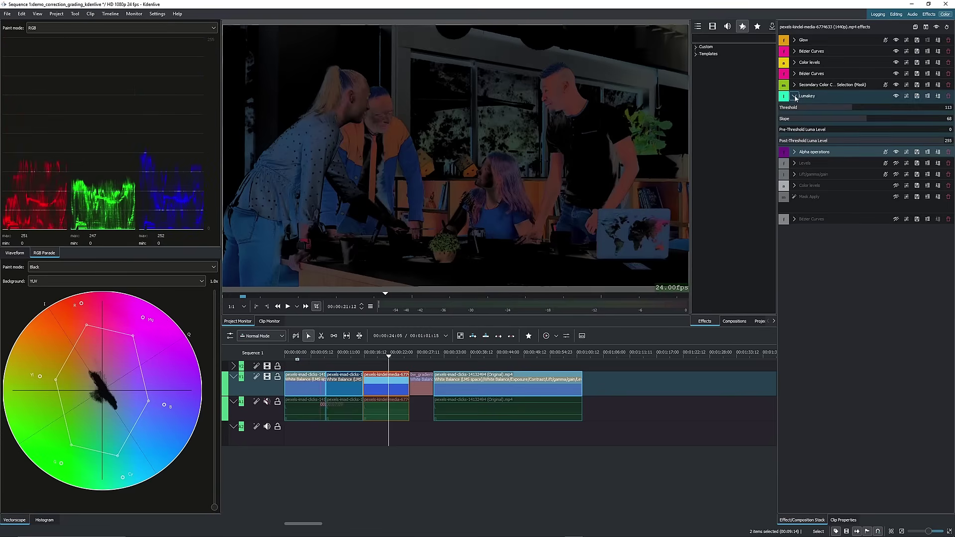
left_click(794, 95)
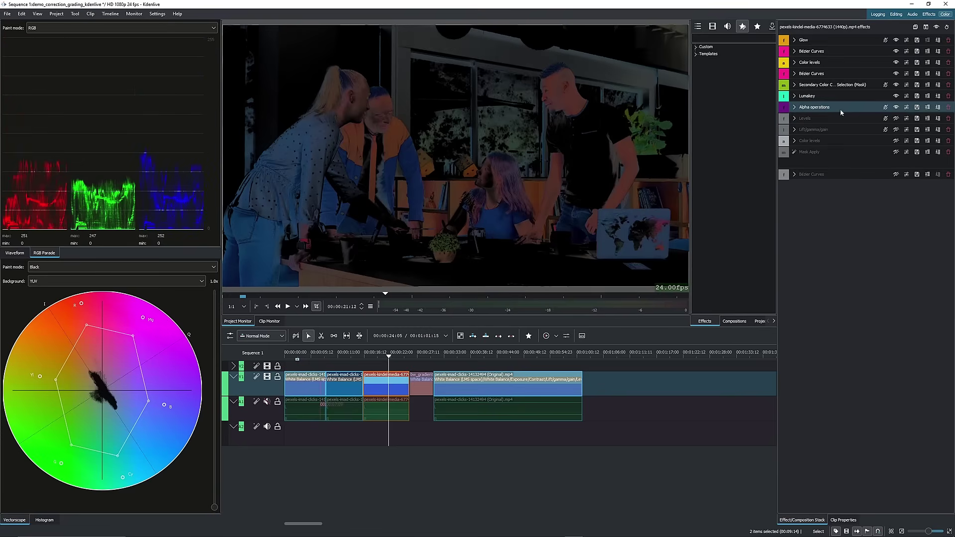
left_click(896, 153)
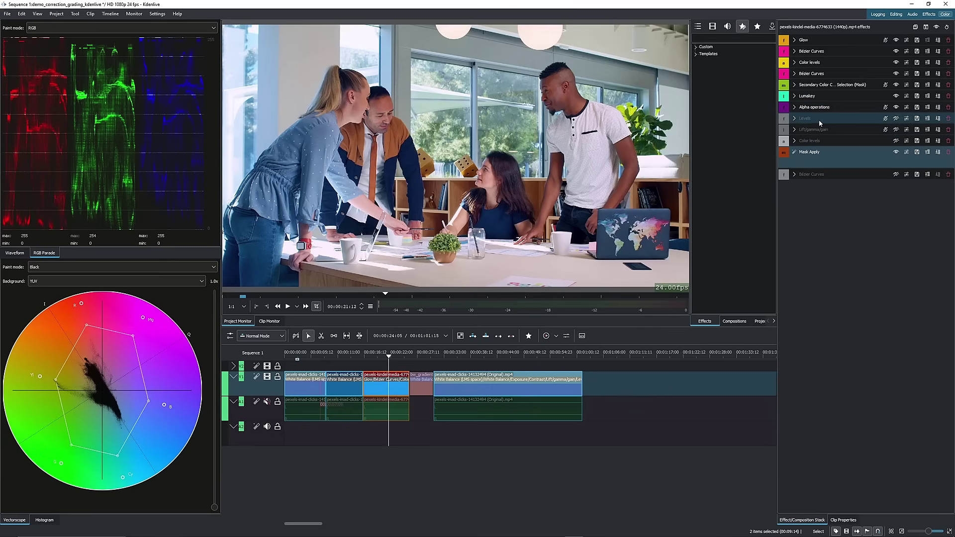
Step: Enable the masked Levels, Lift/gamma/gain and Color levels effects, and compare the picture with Mask Apply off and on
left_click(895, 121)
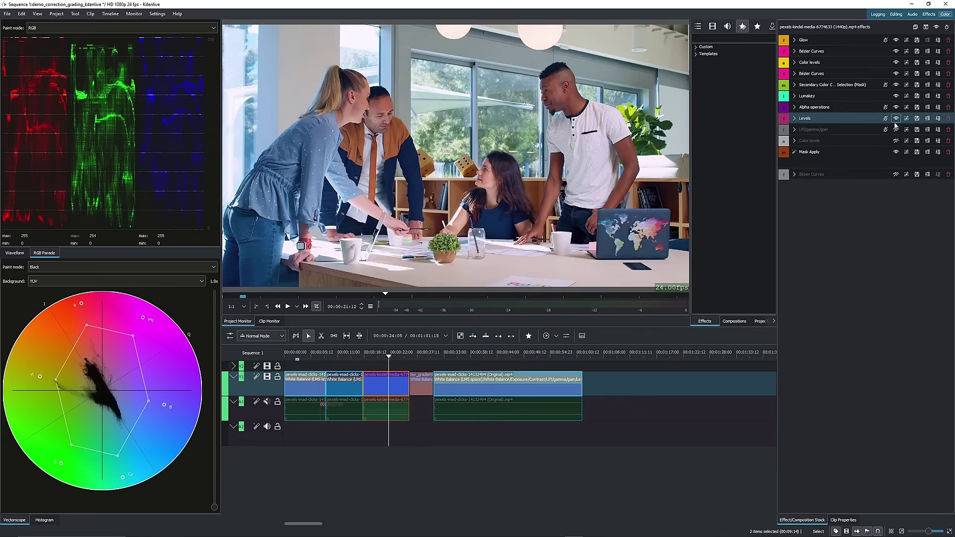
left_click(896, 130)
left_click(896, 141)
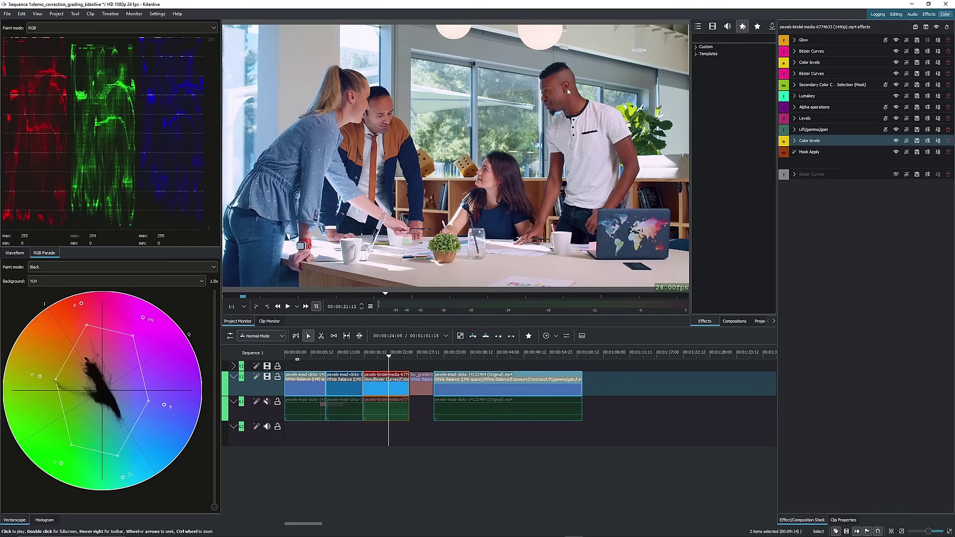
left_click(894, 152)
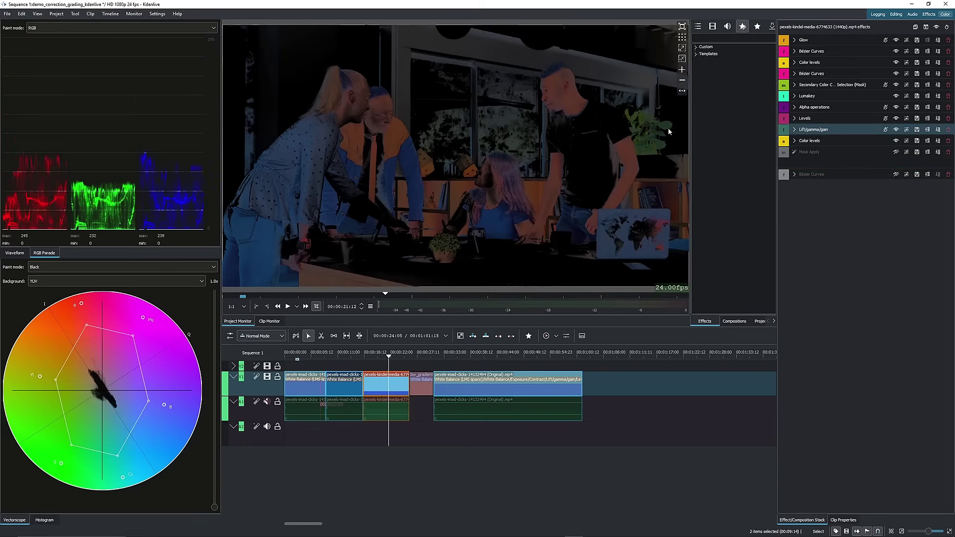
left_click(896, 153)
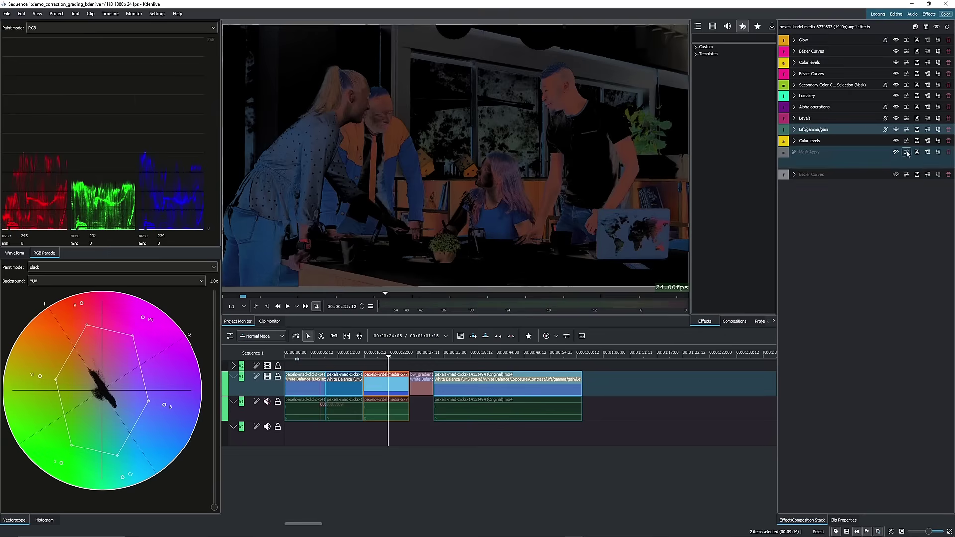
Step: Enable the final Bézier Curves effect below Mask Apply and review its Saturation channel curve
left_click(897, 174)
left_click(795, 174)
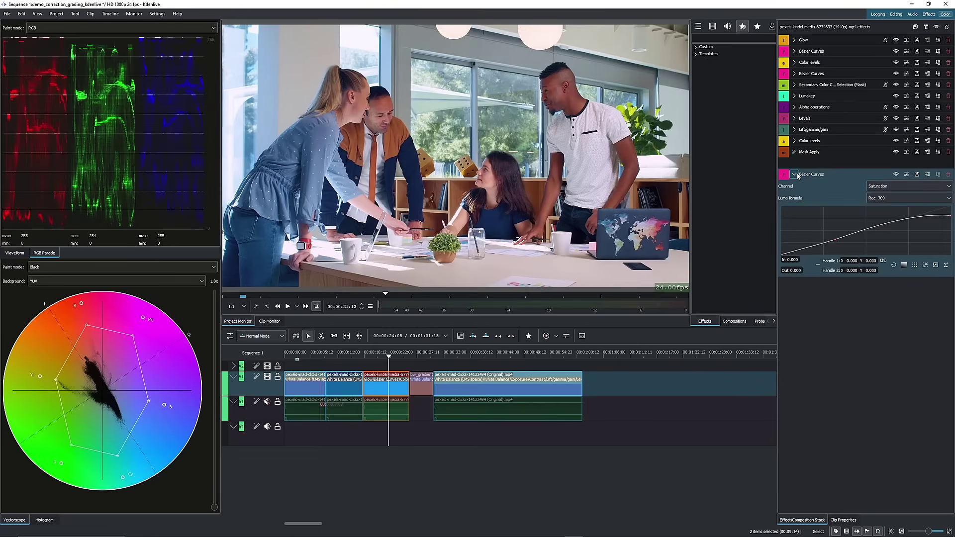
left_click(794, 175)
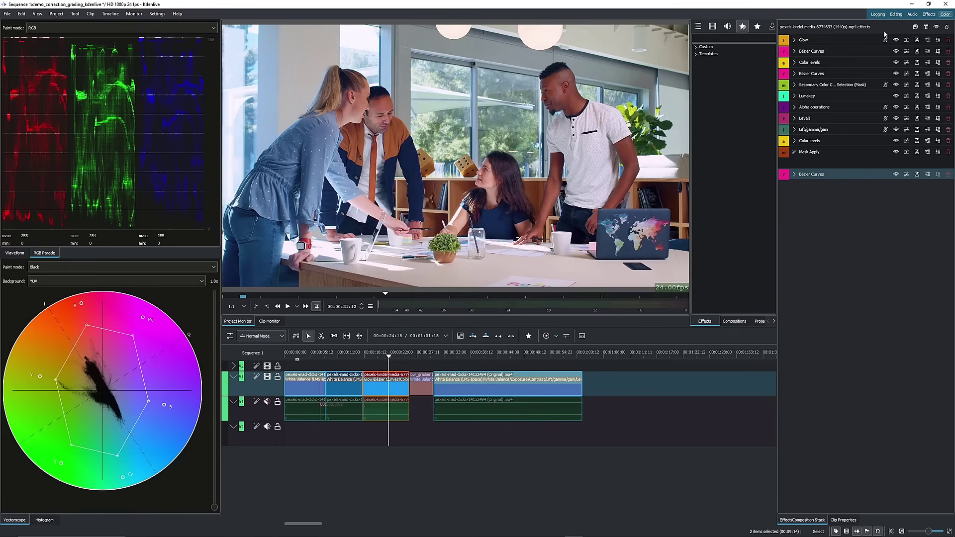
Step: Compare the graded and original office clip in split view and check the Lift/gamma/gain wheel settings
left_click(926, 27)
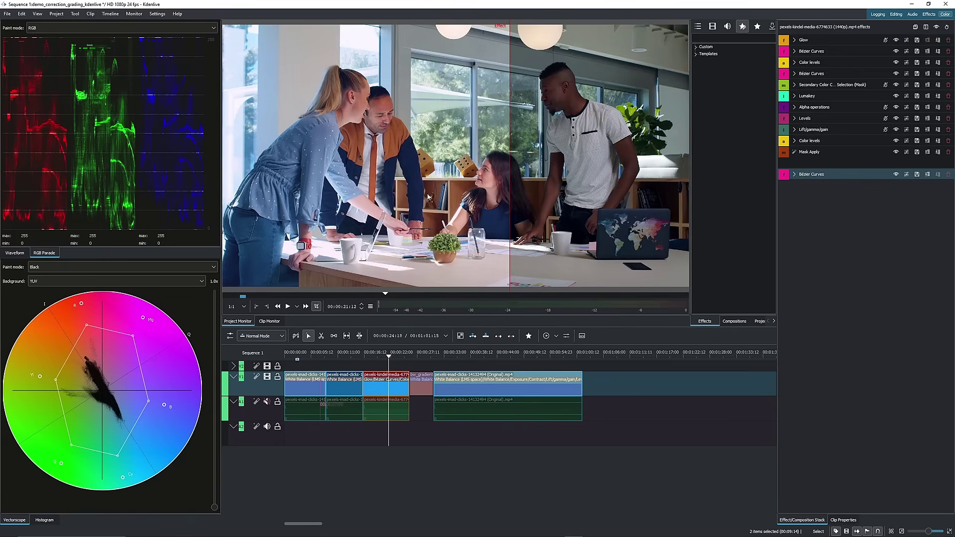
left_click(794, 129)
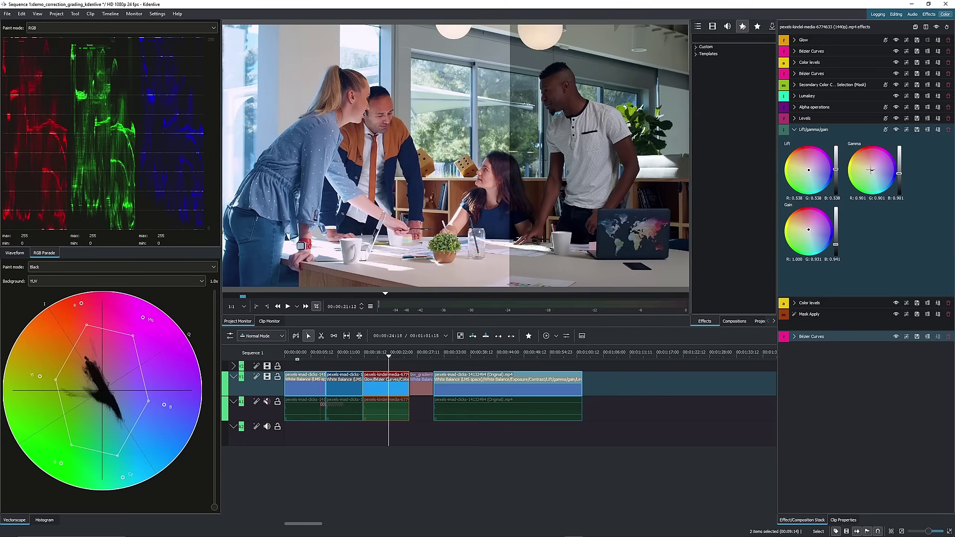
left_click(795, 130)
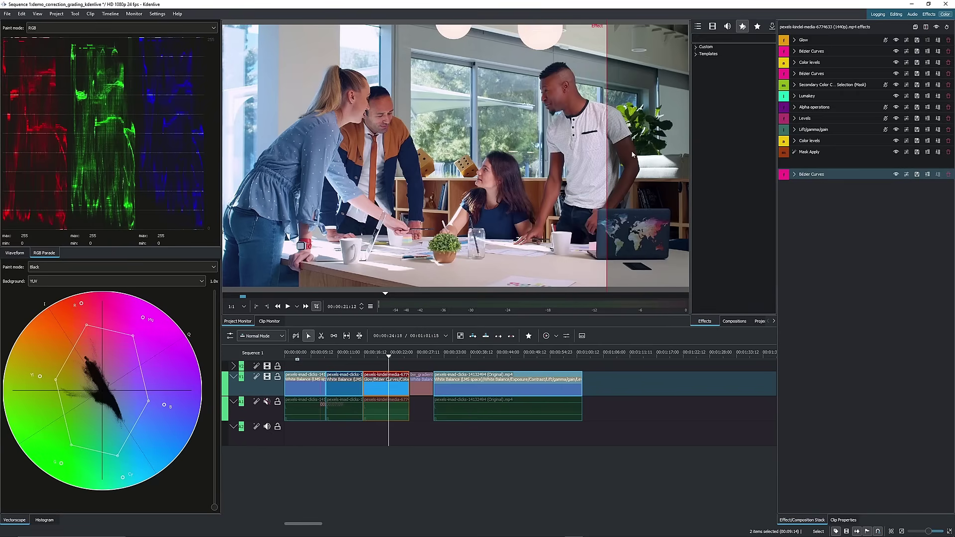
left_click(926, 27)
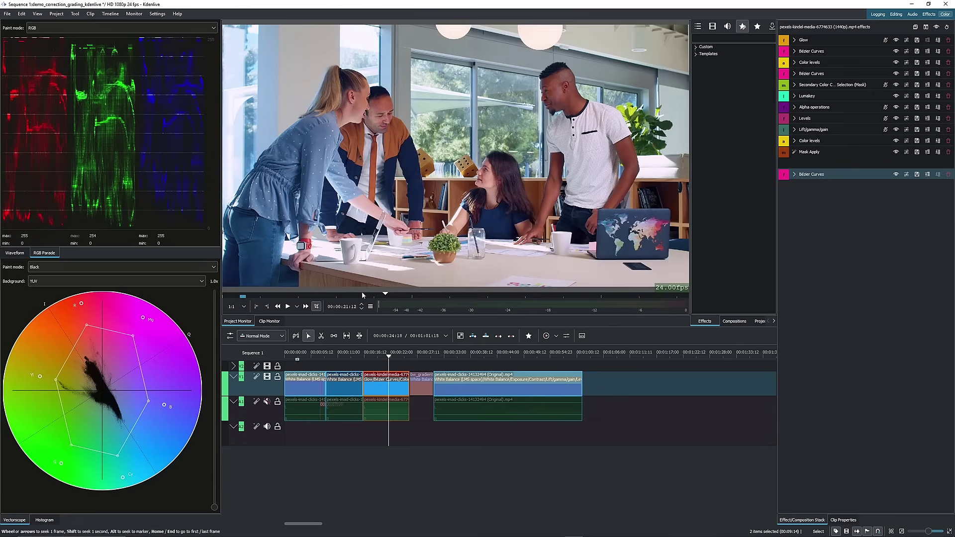
Step: View frames from the other clips along the timeline
left_click(344, 354)
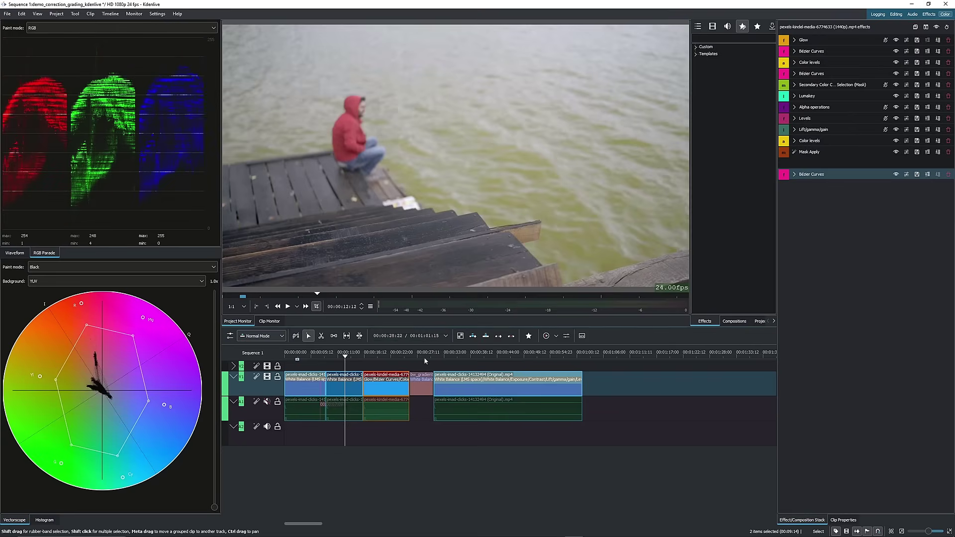
left_click(424, 354)
left_click(463, 354)
left_click(502, 354)
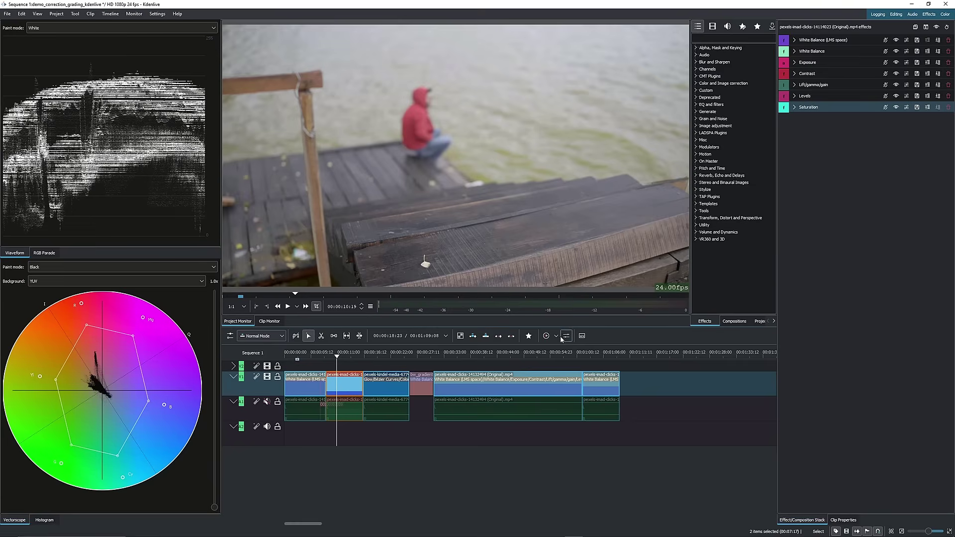
Step: Apply the saved LM Creative - CG effect template to the second clip, showing the person in red on the pier
left_click(337, 378)
right_click(338, 380)
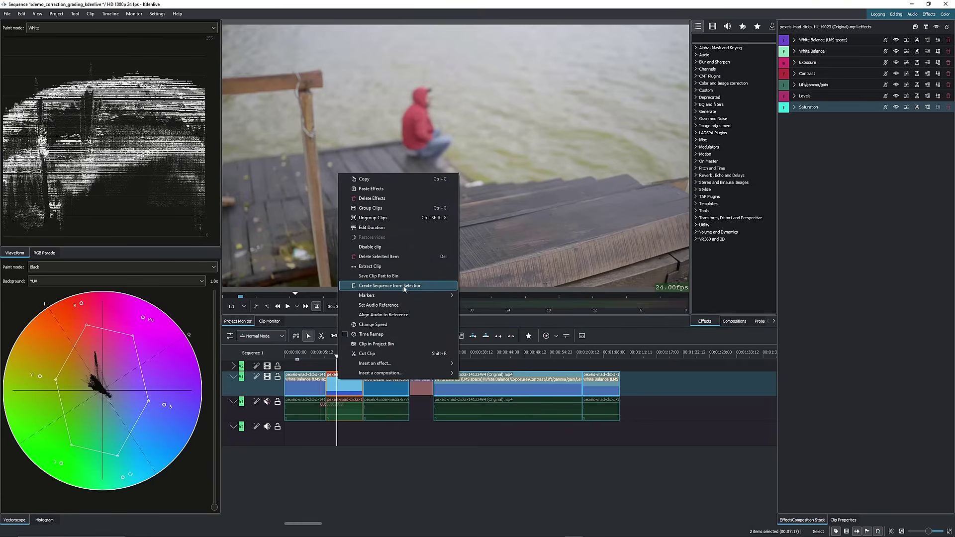
left_click(354, 391)
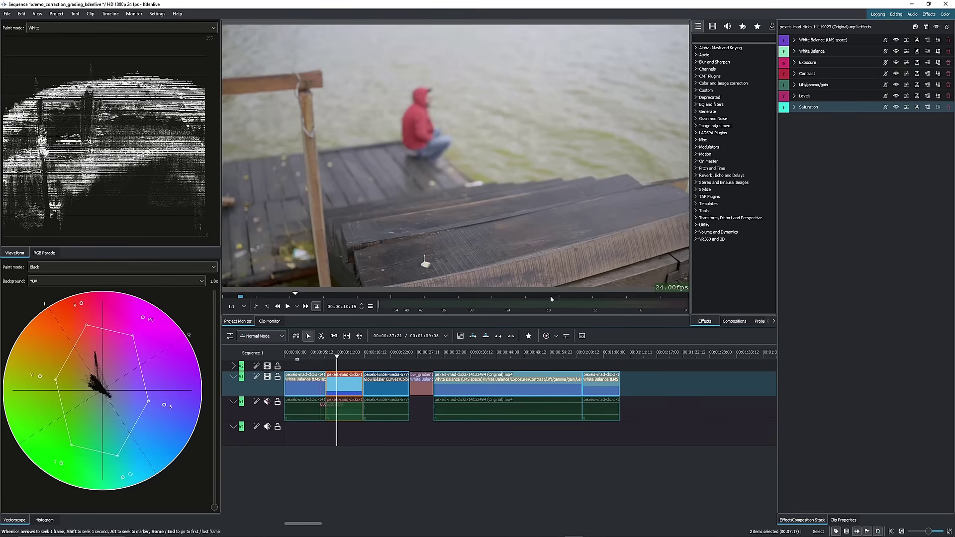
left_click(742, 26)
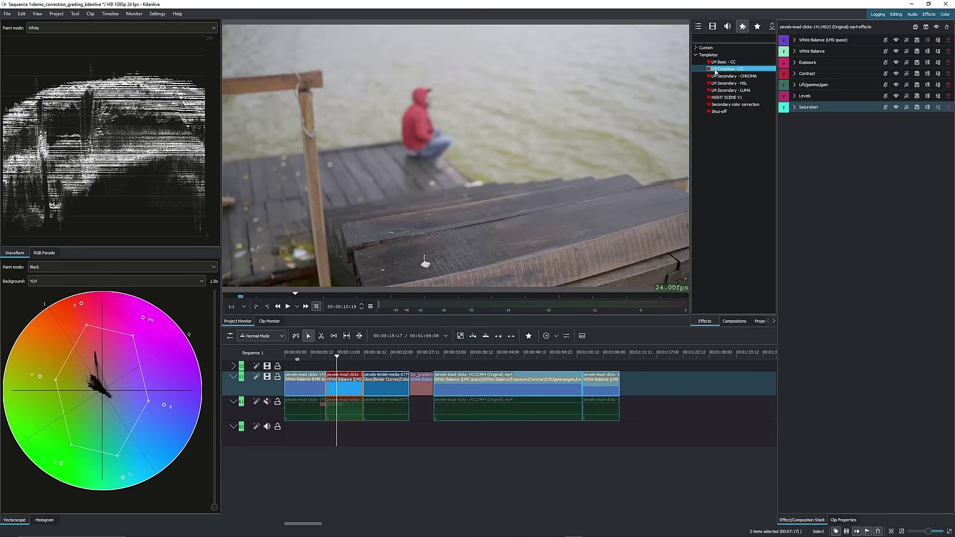
left_click_drag(727, 69, 814, 118)
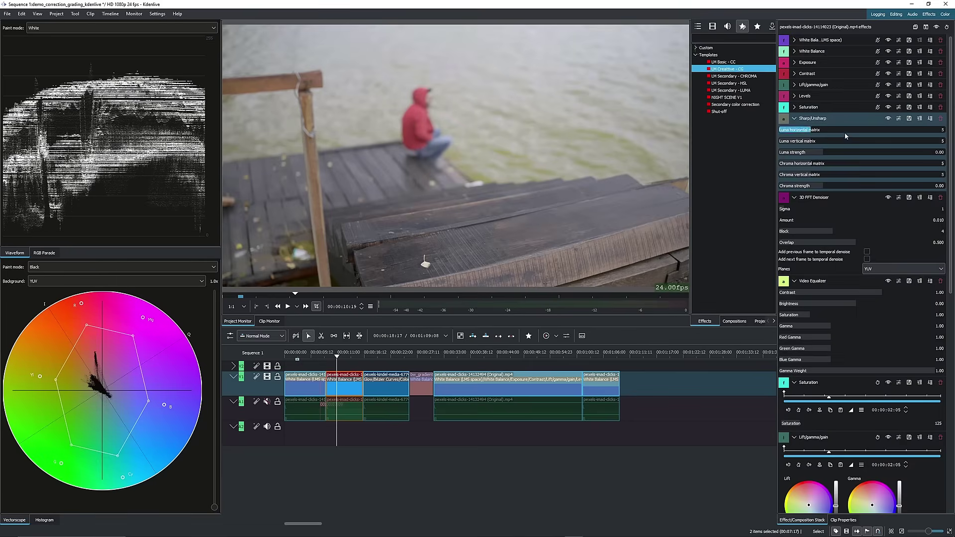
Step: Collapse the settings of all the template's effects, from Sharp/Unsharp through Bézier Curves
left_click(795, 118)
left_click(795, 129)
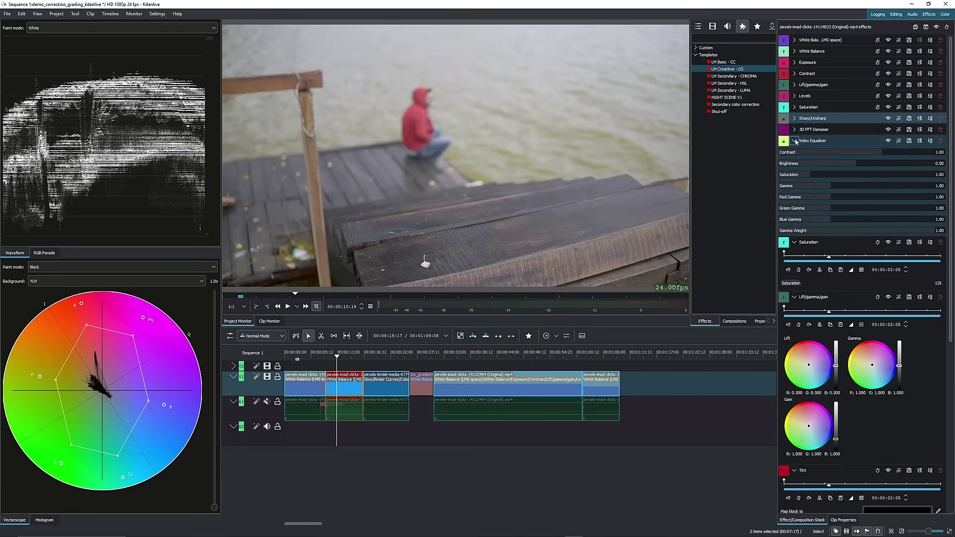
left_click(795, 141)
left_click(794, 152)
left_click(795, 164)
left_click(795, 174)
left_click(795, 185)
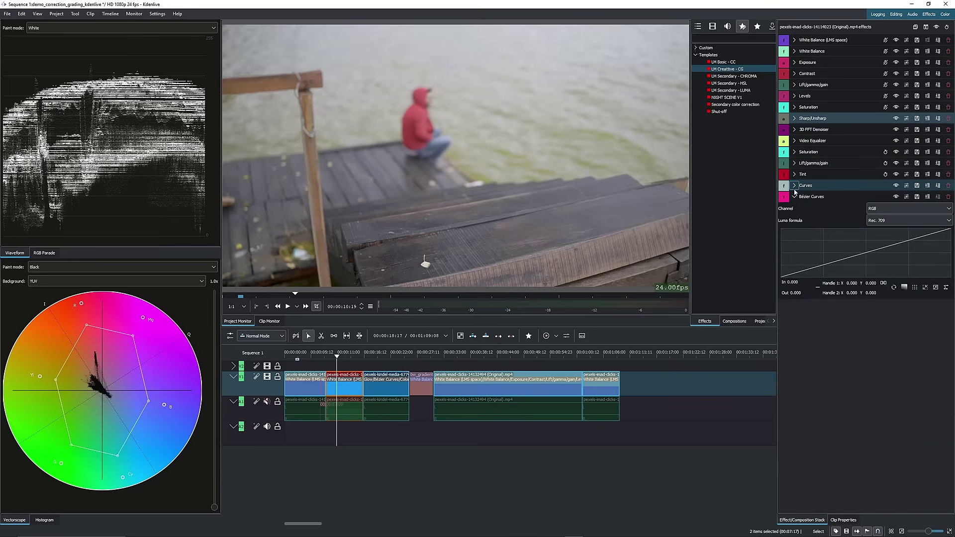
left_click(795, 197)
Step: Turn off keyframes for the template's Saturation, Lift/gamma/gain and Tint effects
left_click(886, 152)
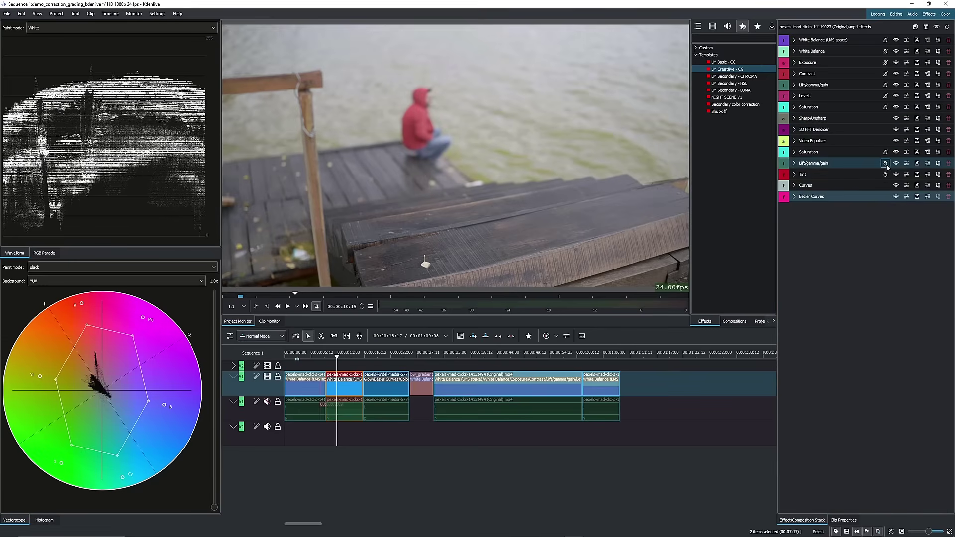
left_click(886, 163)
left_click(886, 174)
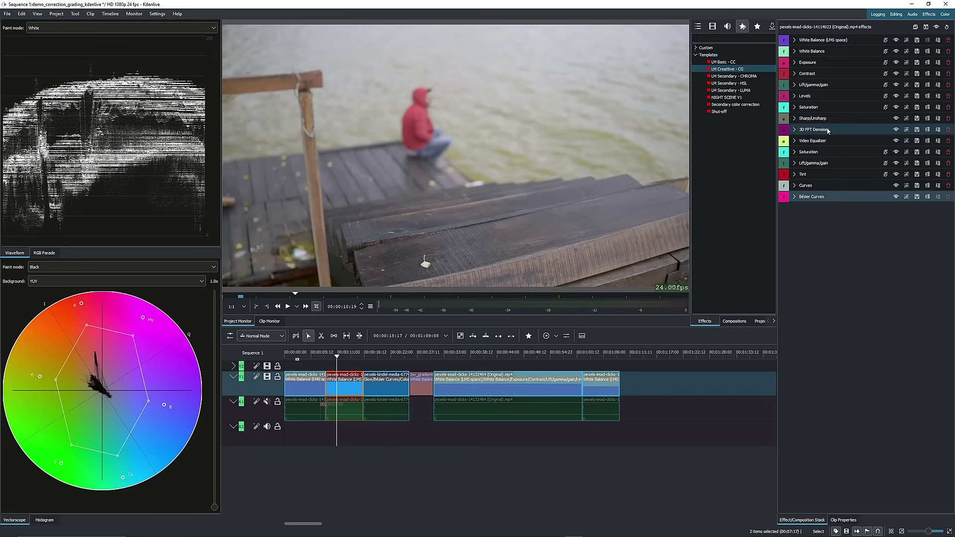
Step: Move Sharp/Unsharp and 3D FFT Denoiser to the end of the effect stack, after Bézier Curves
left_click(815, 122)
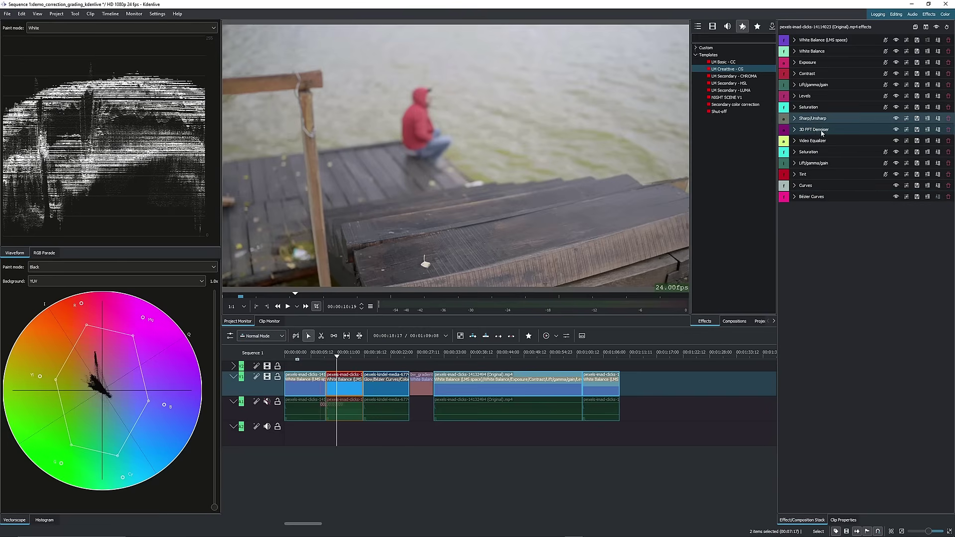
left_click(816, 131)
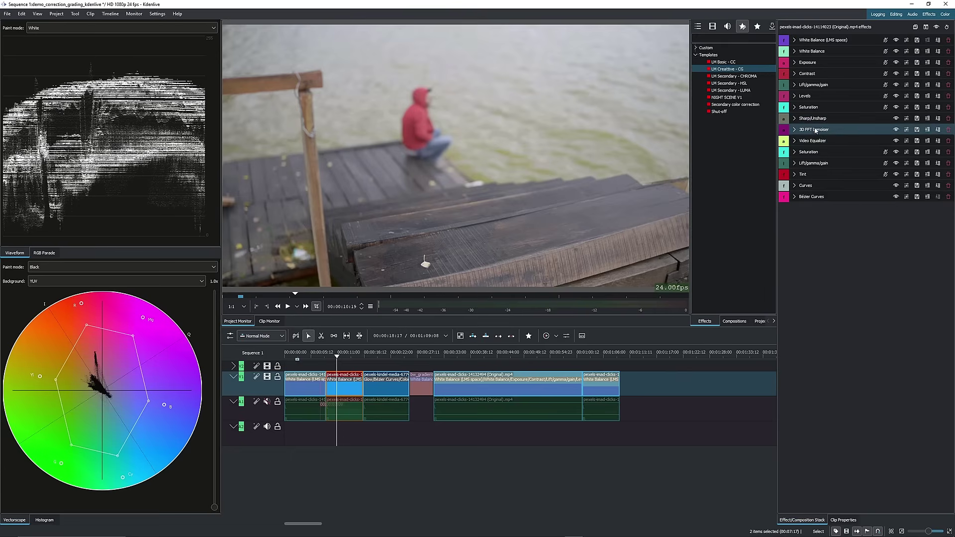
left_click_drag(816, 130, 823, 198)
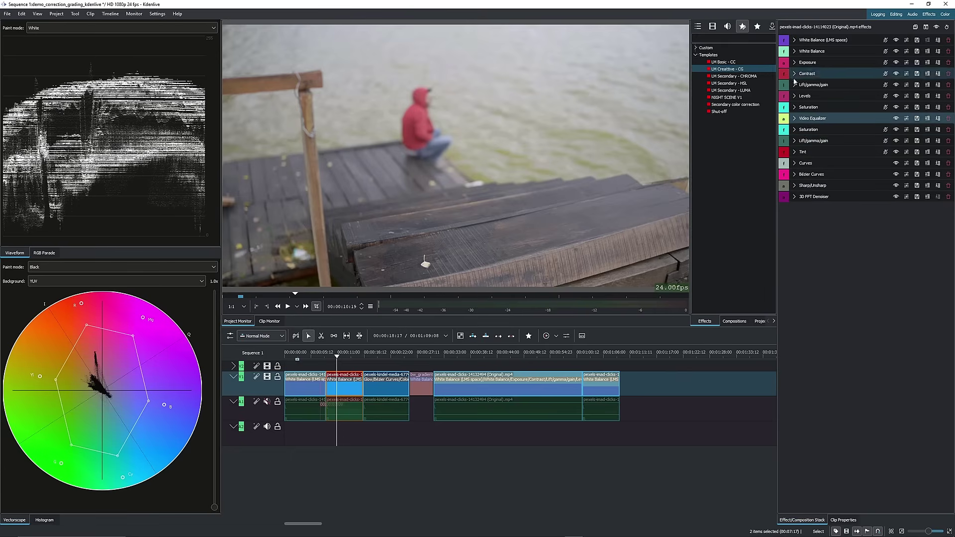
Step: Review the Video Equalizer parameters and the template's Saturation setting on the pier clip
double_click(816, 119)
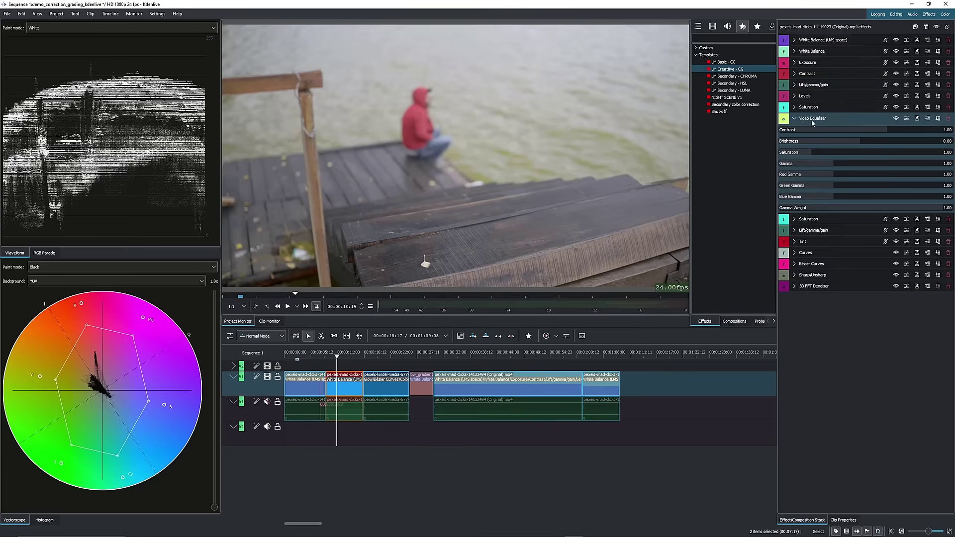
left_click(795, 119)
left_click(795, 130)
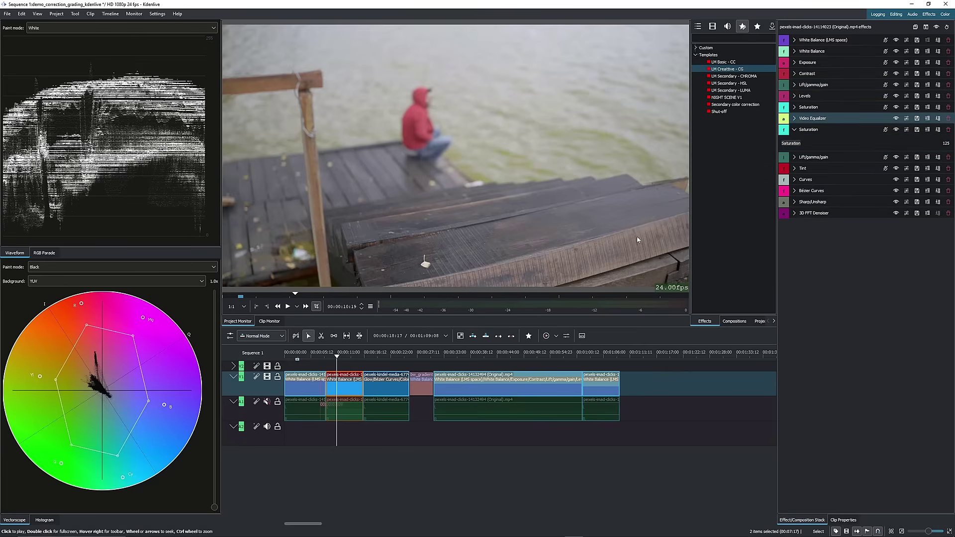
left_click(795, 119)
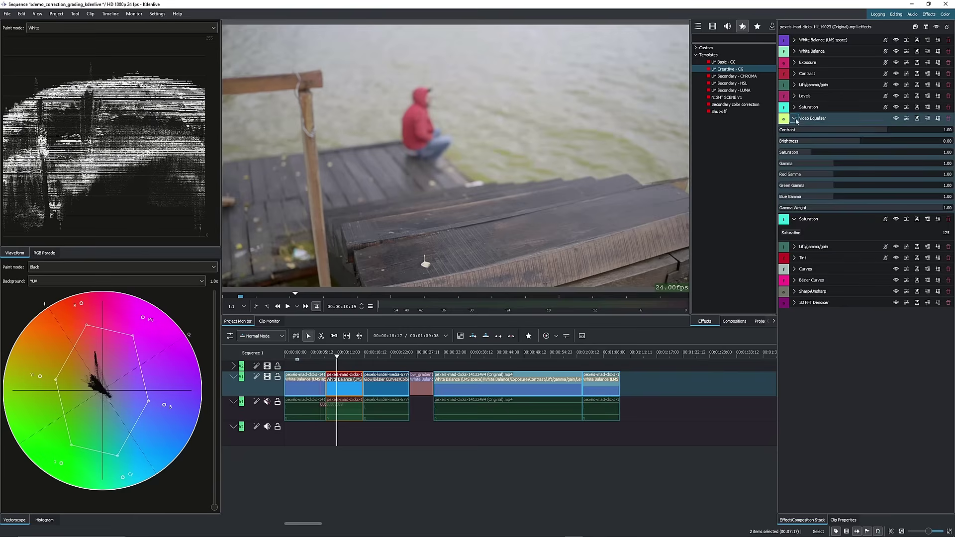
left_click(794, 118)
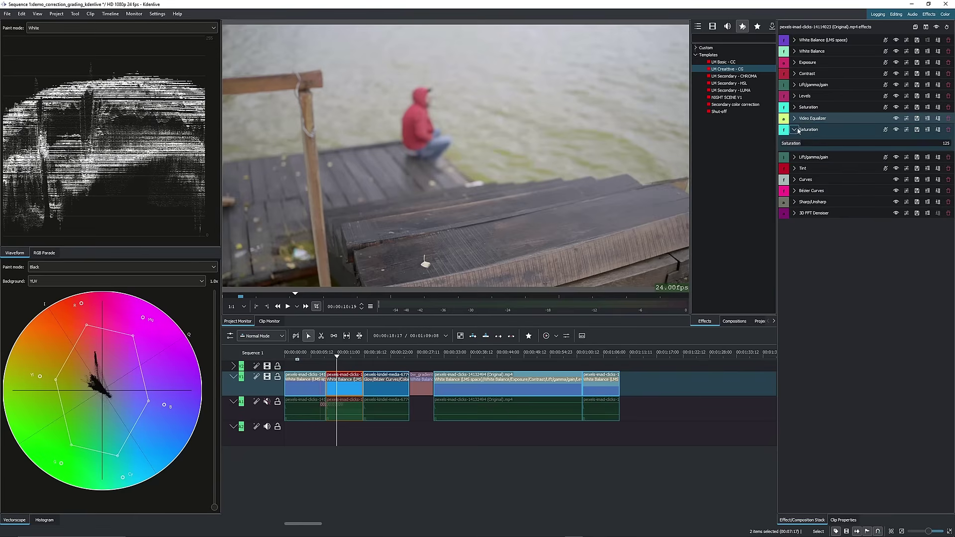
left_click(796, 130)
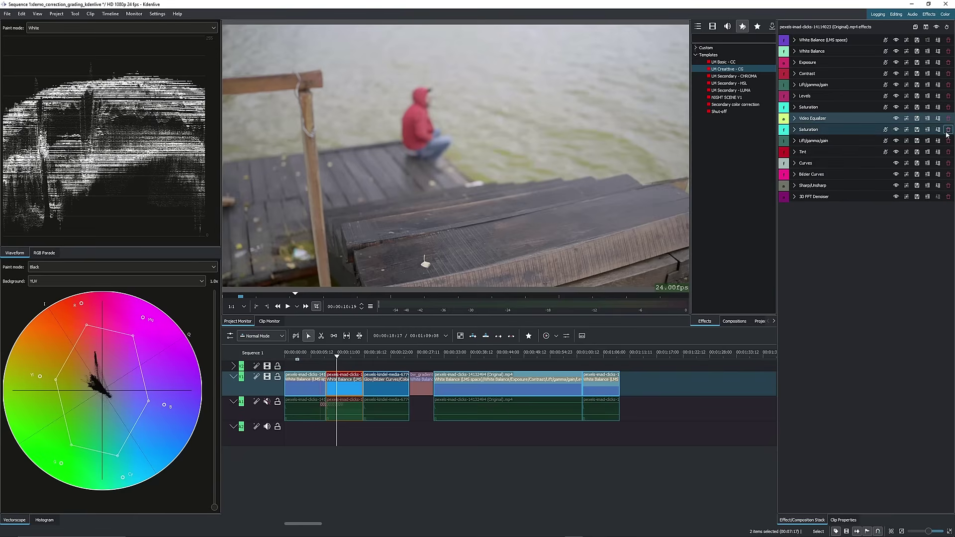
Step: Review the template's Lift/gamma/gain color wheels and the Tint effect's color mapping and amount settings
left_click(795, 142)
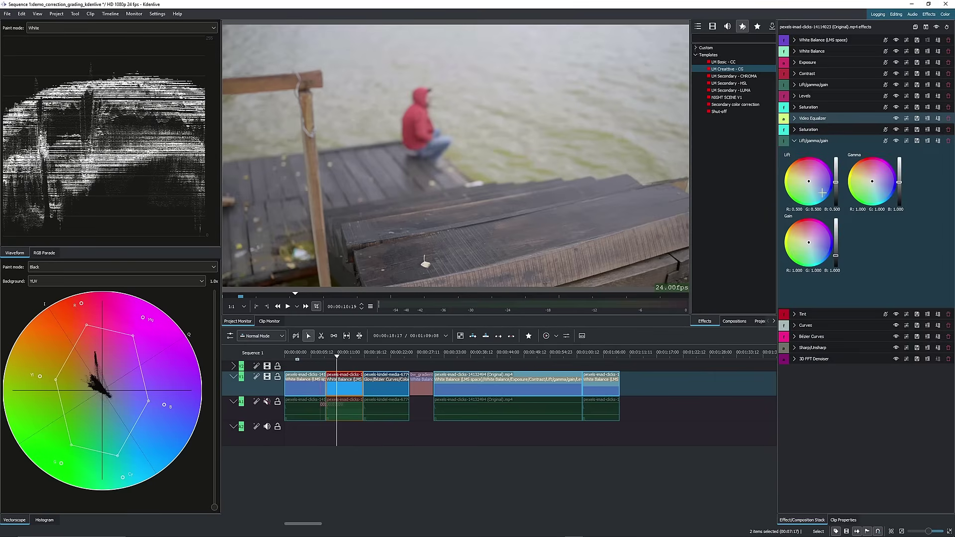
left_click(795, 141)
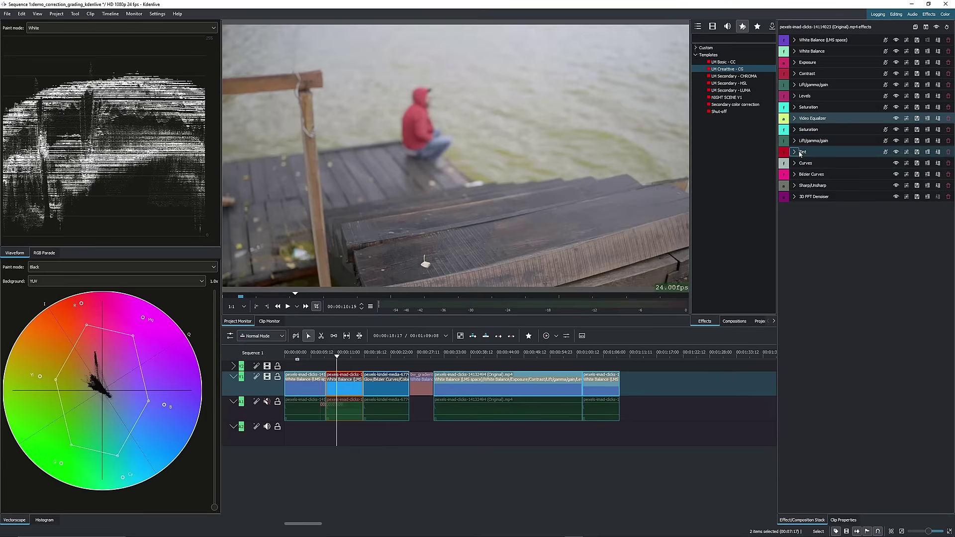
left_click(795, 153)
left_click(832, 159)
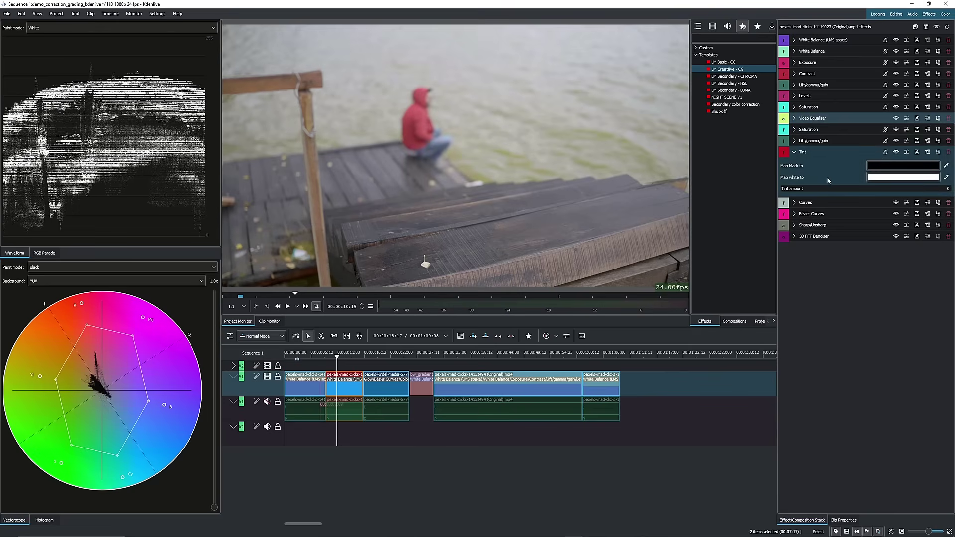
Step: Review the settings of the template's Curves, Bézier Curves, Sharp/Unsharp and 3D FFT Denoiser effects
left_click(795, 152)
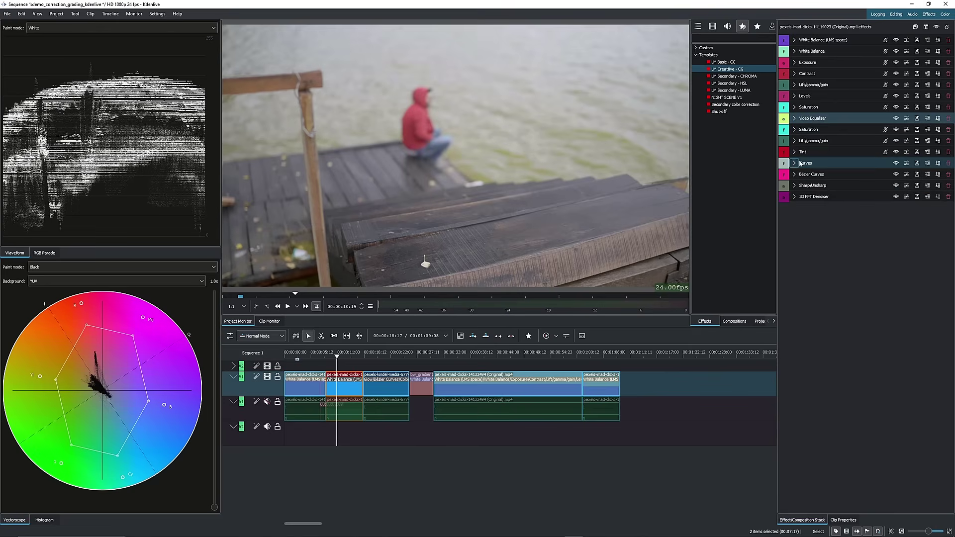
left_click(794, 164)
left_click(794, 165)
left_click(794, 168)
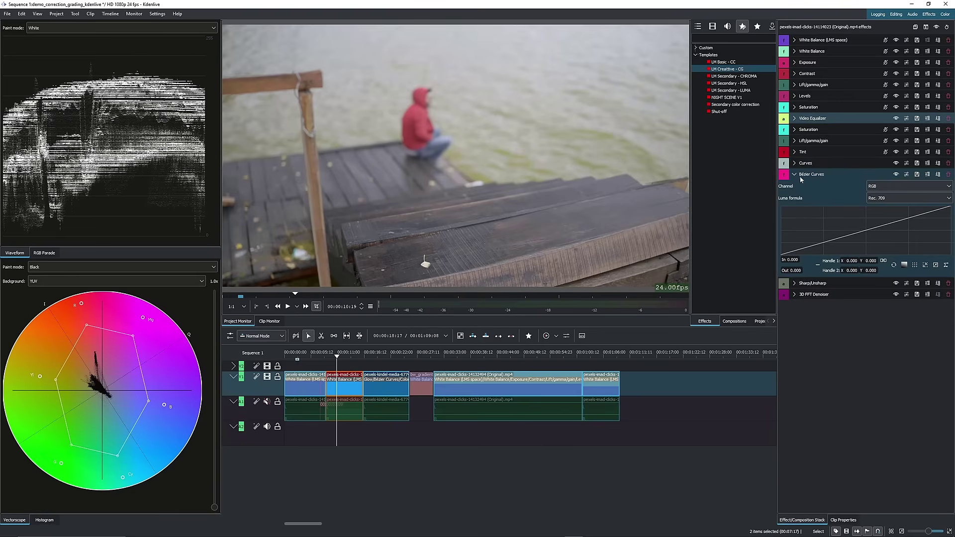
left_click(795, 169)
left_click(794, 186)
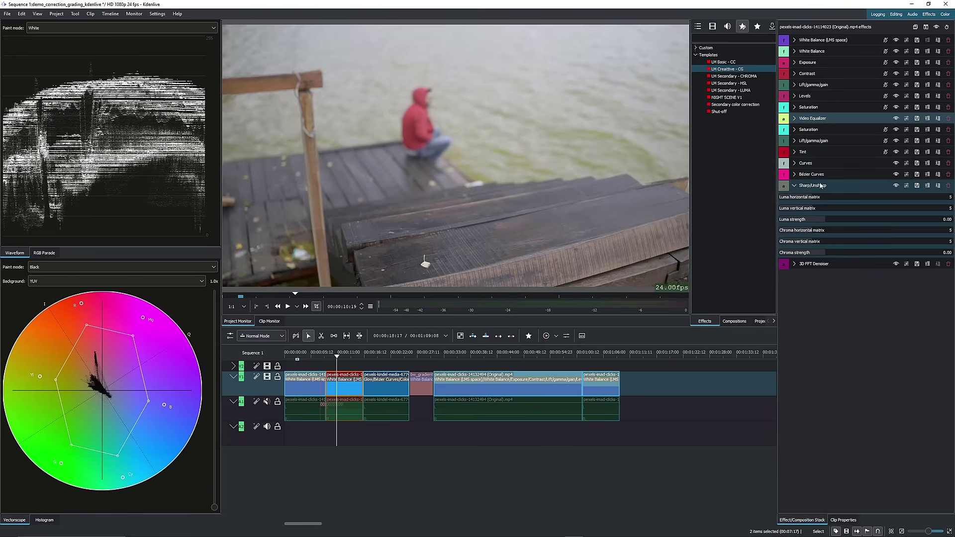
left_click(795, 186)
left_click(795, 197)
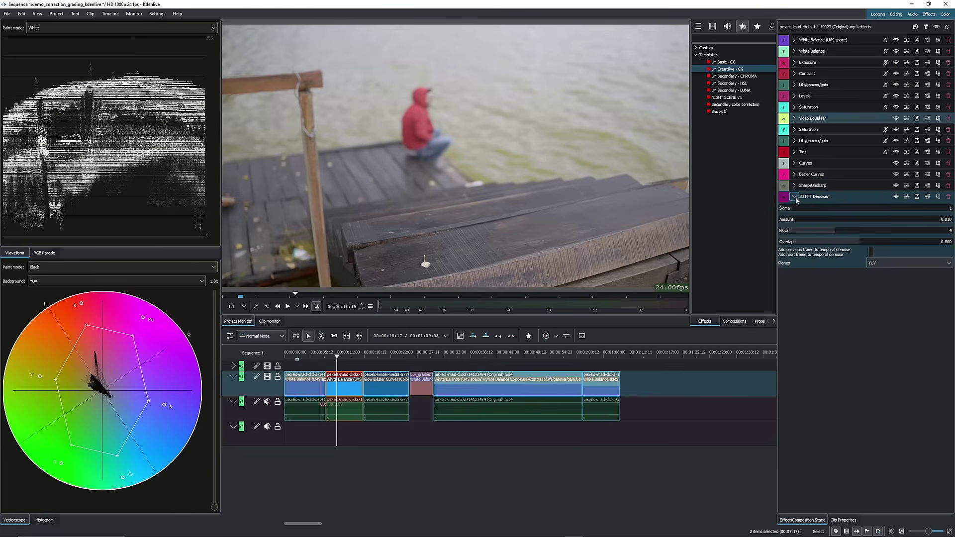
left_click(796, 197)
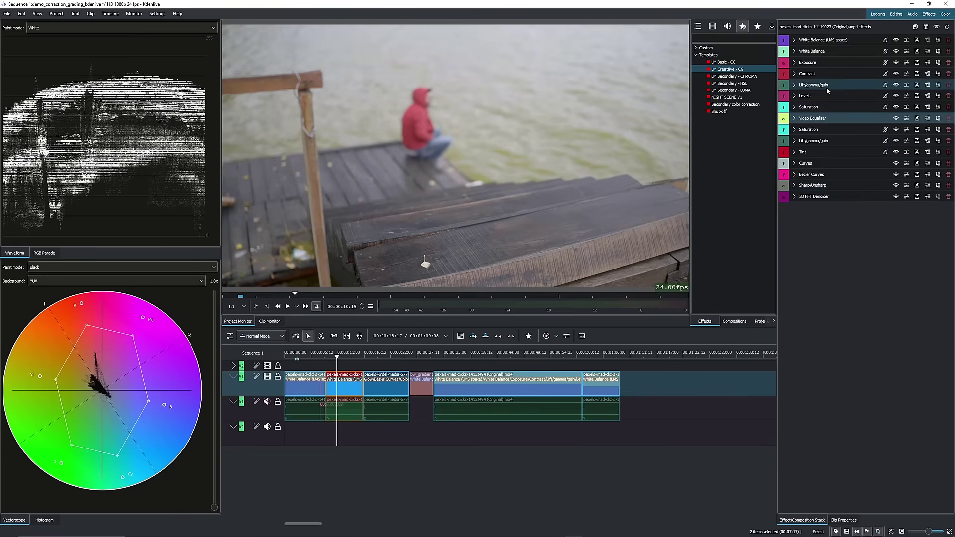
Step: Set the Video Equalizer's contrast to 1.34 and lower its brightness slightly below zero on the pier clip
left_click(795, 118)
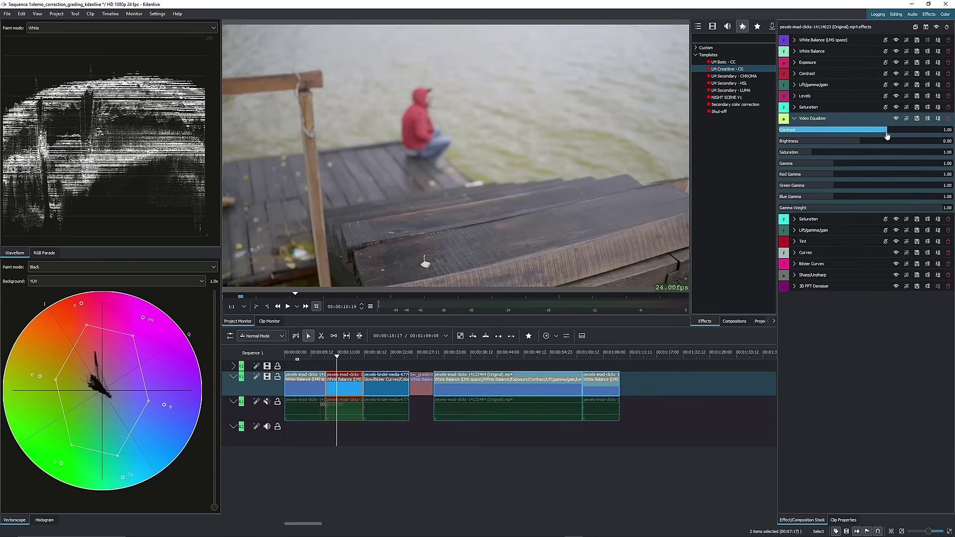
left_click_drag(893, 134, 898, 133)
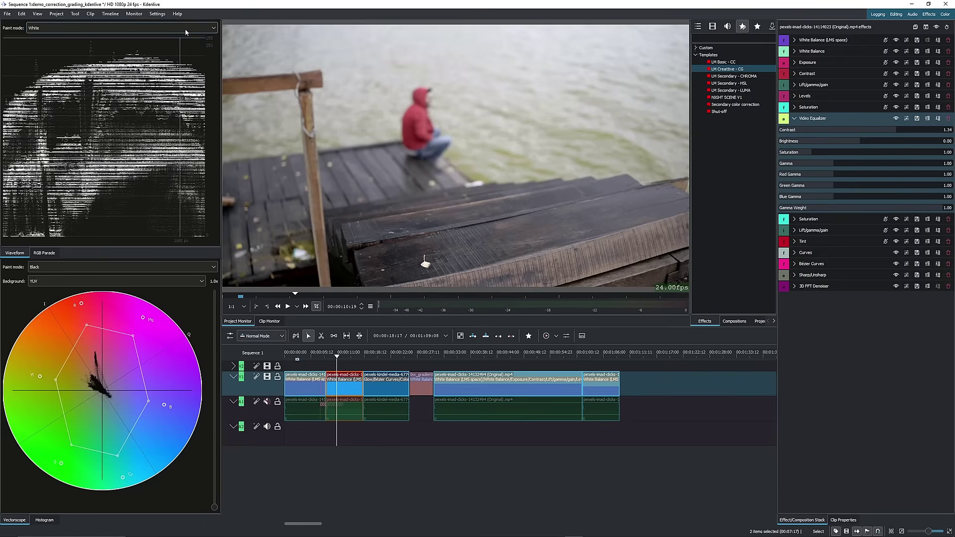
left_click_drag(861, 142, 865, 145)
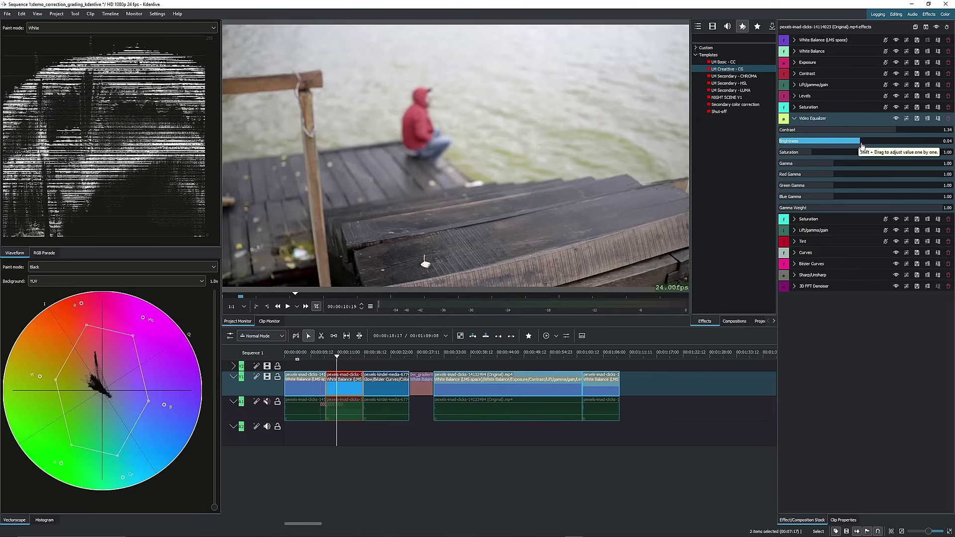
left_click_drag(862, 146, 861, 146)
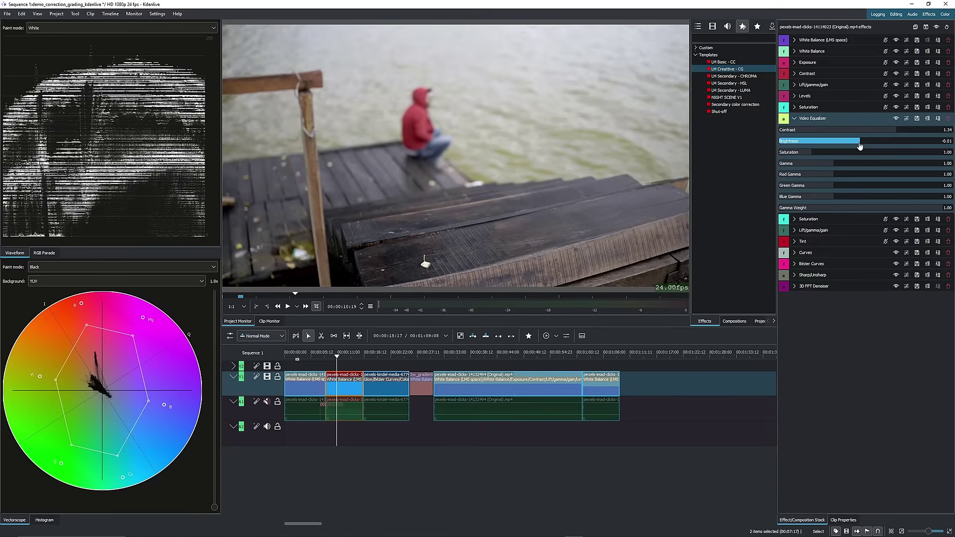
mouse_move(860, 146)
left_mouse_down()
mouse_move(796, 153)
mouse_move(831, 166)
mouse_move(860, 147)
left_mouse_up()
left_click(796, 118)
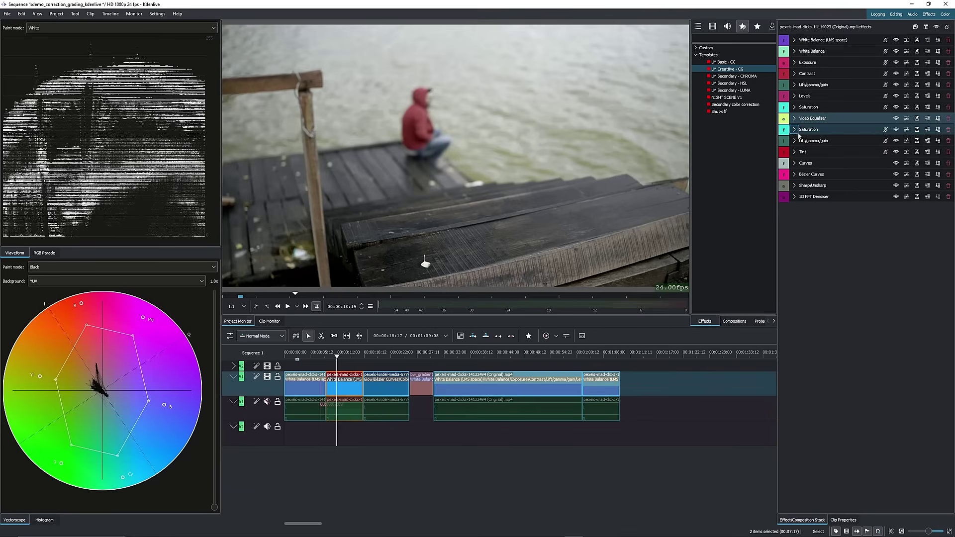
Step: Set the creative template's Saturation effect, just below Video Equalizer, to 158
left_click(795, 130)
left_click_drag(806, 144, 809, 145)
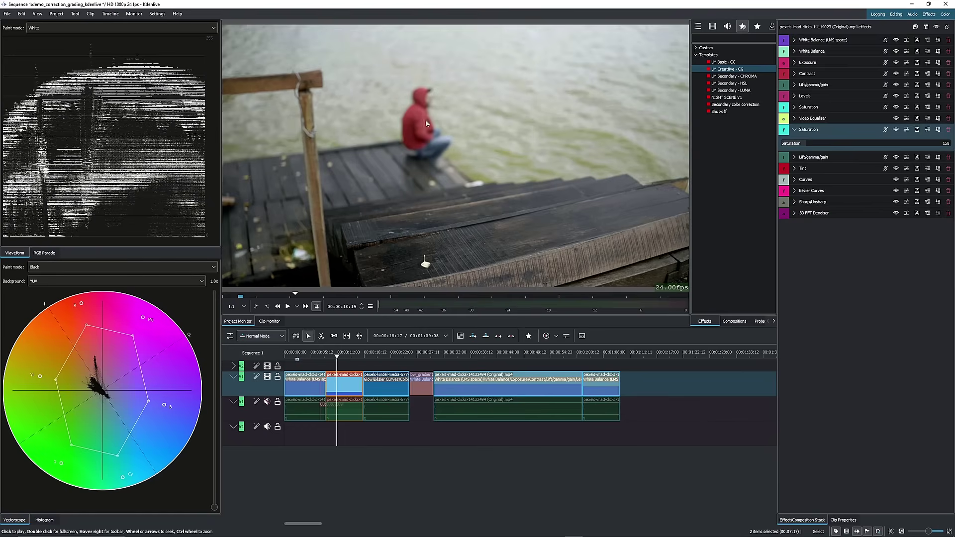
left_click(795, 129)
Step: In the creative Lift/gamma/gain effect, shift gamma towards blue, lift slightly towards green and gain slightly towards warm orange
left_click(795, 141)
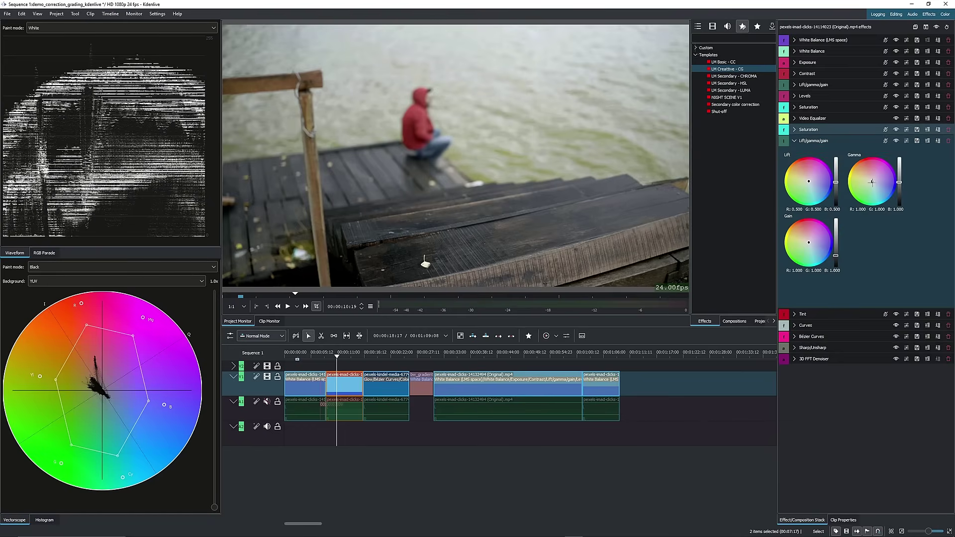
left_click(874, 183)
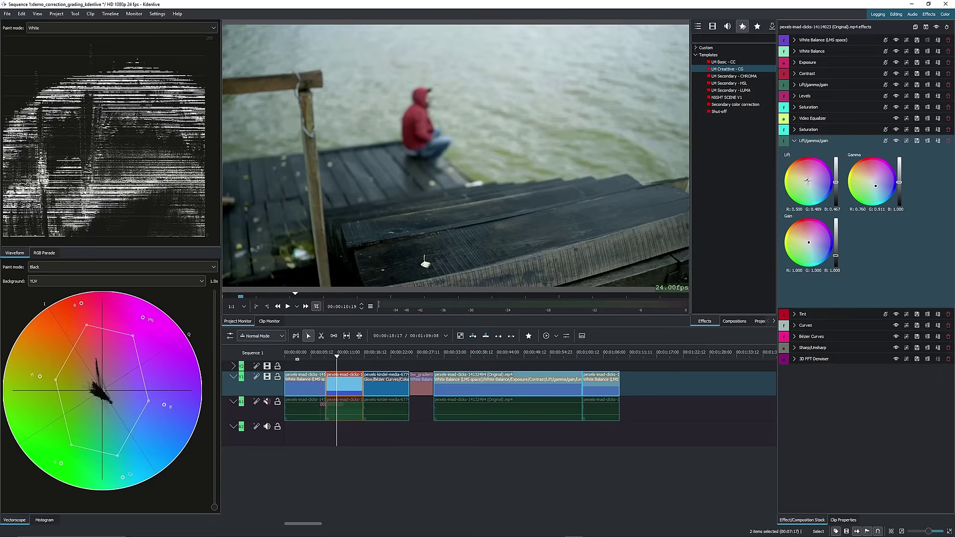
left_click(808, 181)
left_click_drag(807, 181, 807, 182)
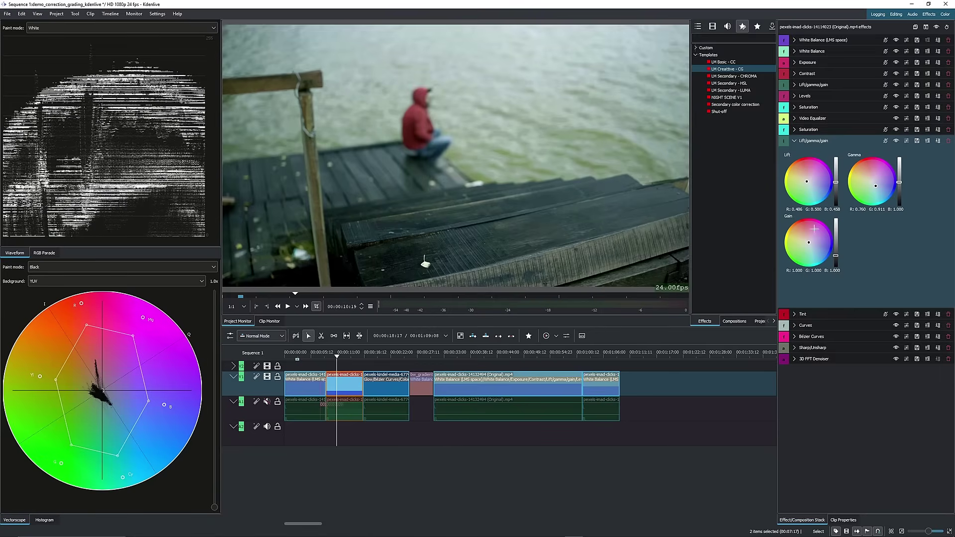
left_click_drag(808, 242, 807, 243)
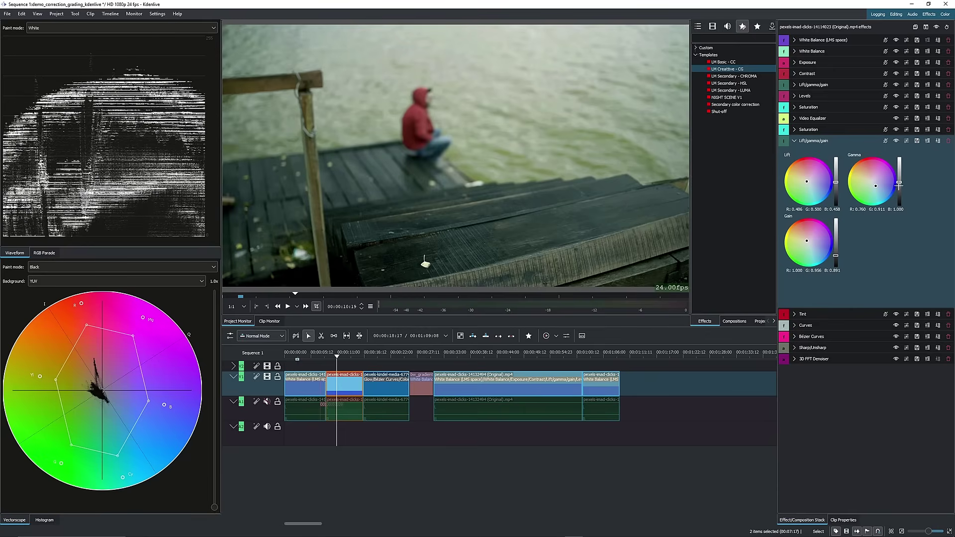
Step: Balance the Lift/gamma/gain levels on the man's shot: lower lift to about 0.37, raise gamma to about 1.1, reduce gain to about 0.8
left_click_drag(899, 184, 900, 186)
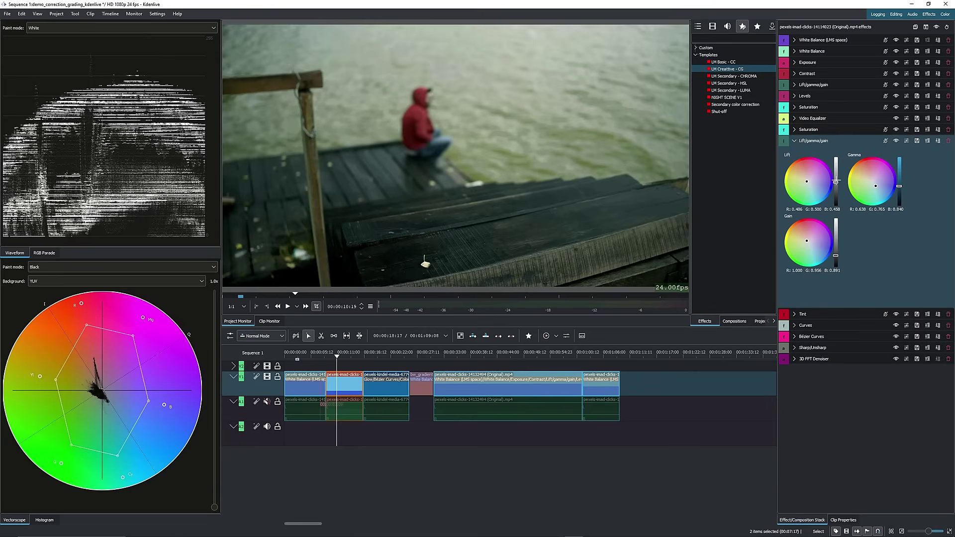
left_click_drag(836, 181, 836, 181)
left_click_drag(338, 354, 358, 358)
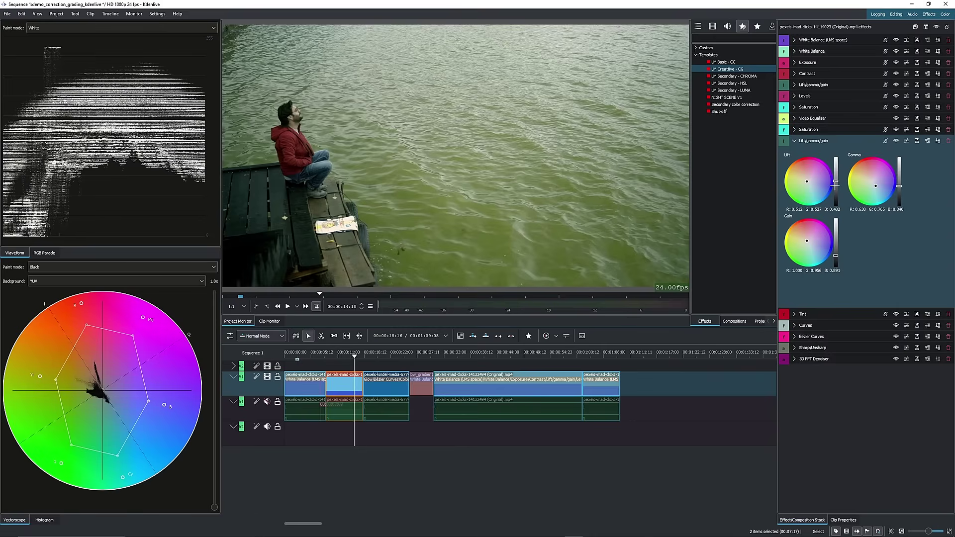
left_click_drag(899, 187, 899, 182)
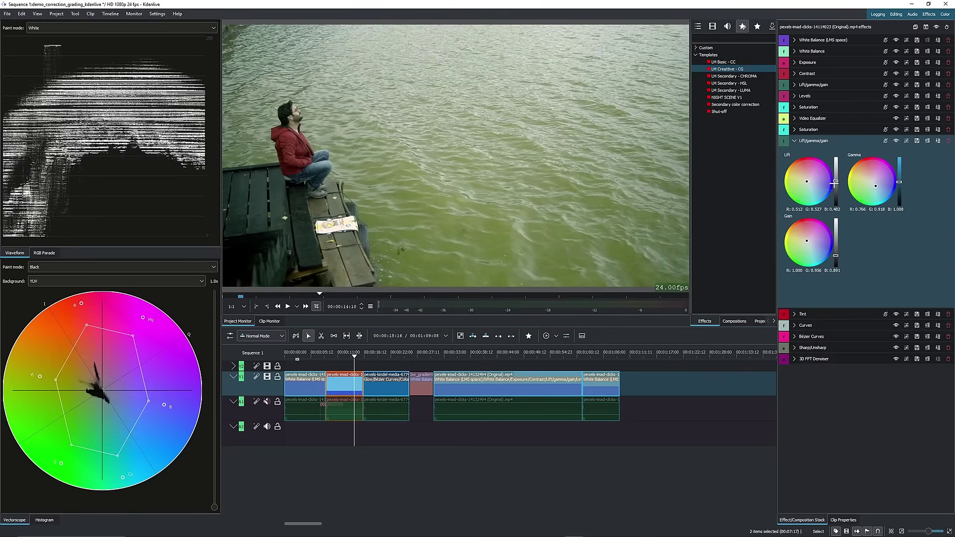
left_click_drag(836, 182, 836, 188)
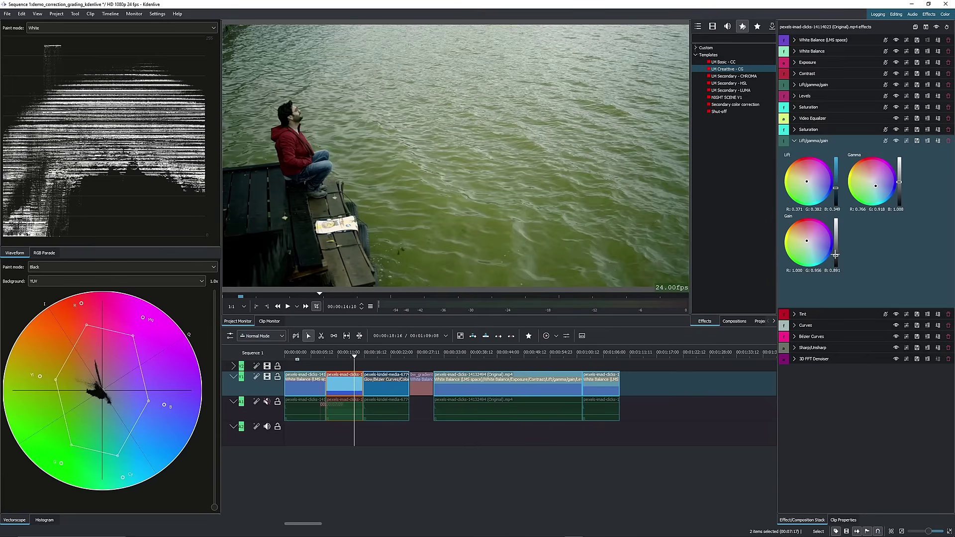
left_click_drag(836, 255, 836, 259)
left_click_drag(899, 182, 899, 174)
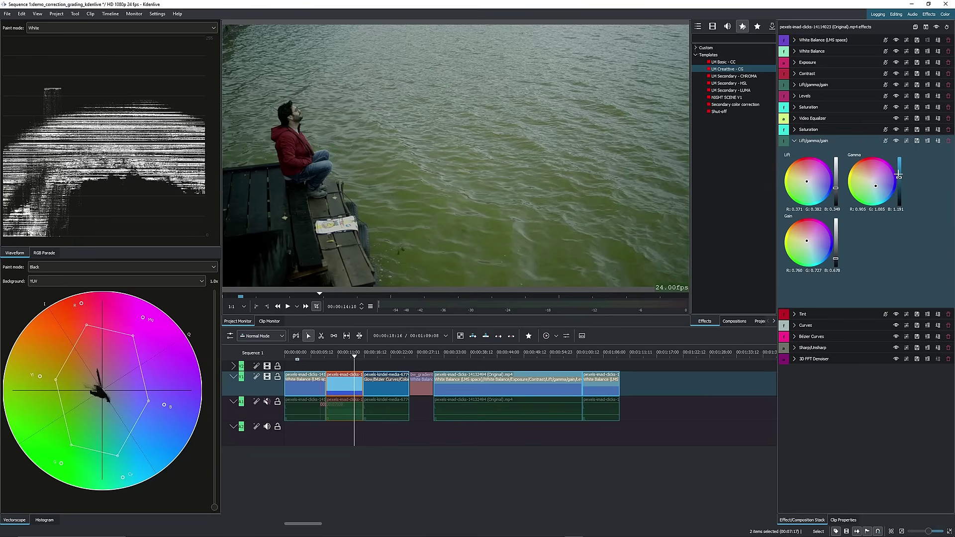
left_click_drag(836, 259, 836, 251)
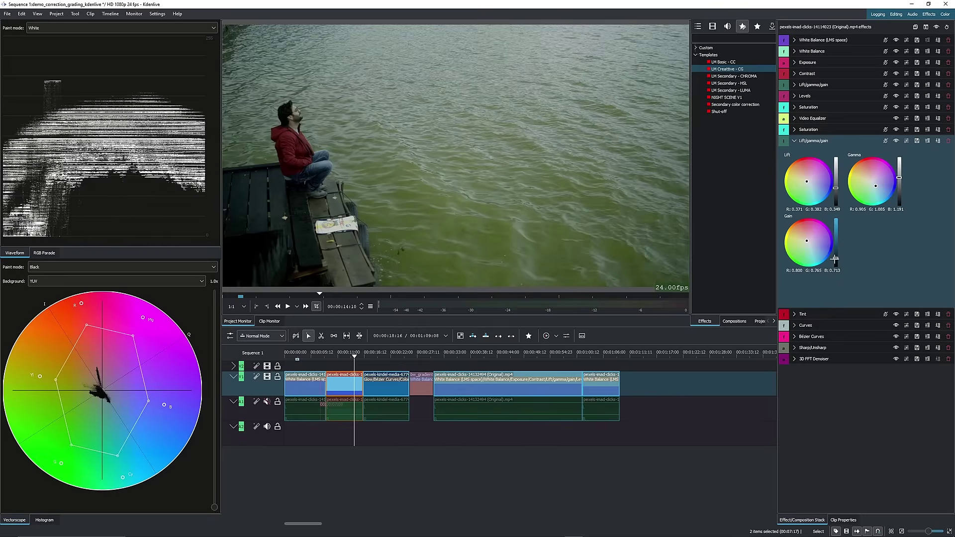
left_click(825, 141)
left_click(825, 142)
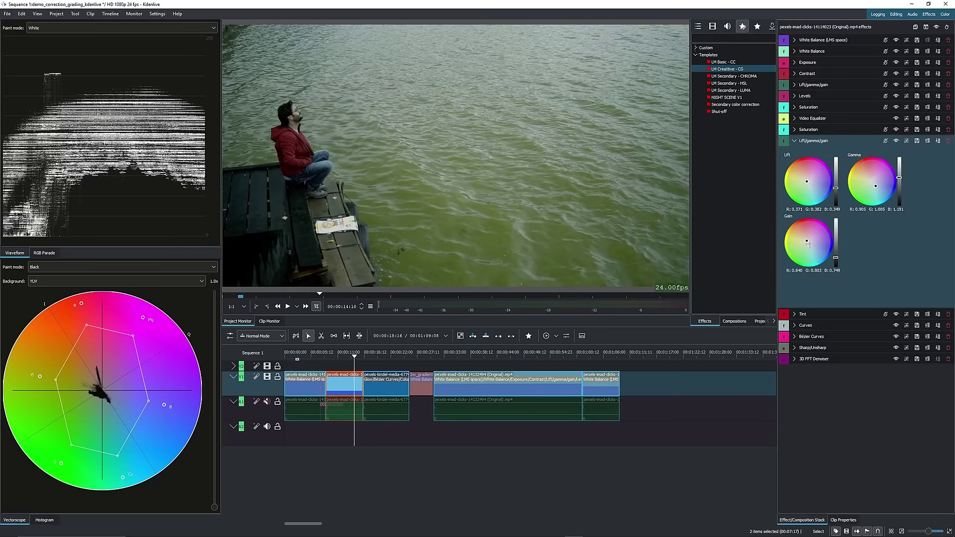
Step: Shift the gamma color further towards blue, about R 0.738, G 0.915, B 1.191, and check the look at other frames of the clip
left_click_drag(875, 186, 879, 187)
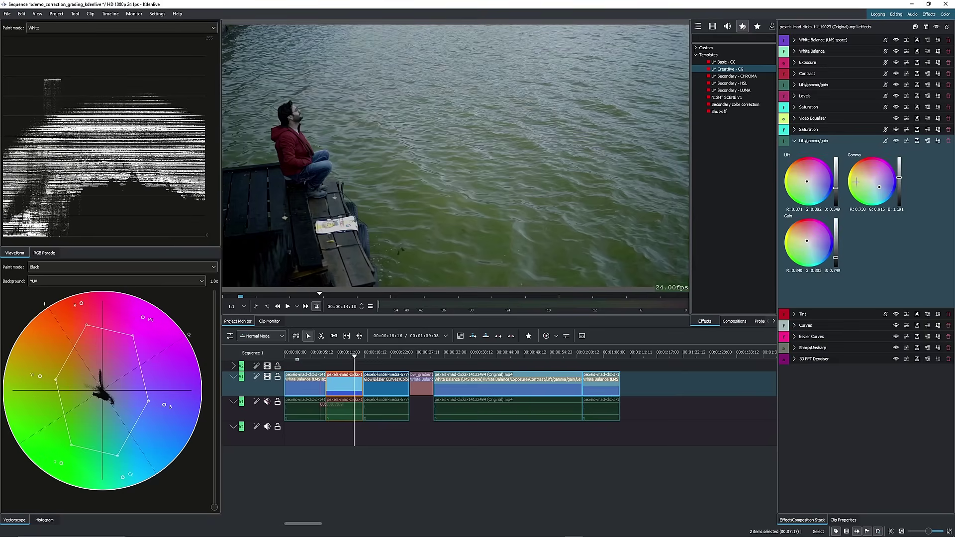
key("shift+Left")
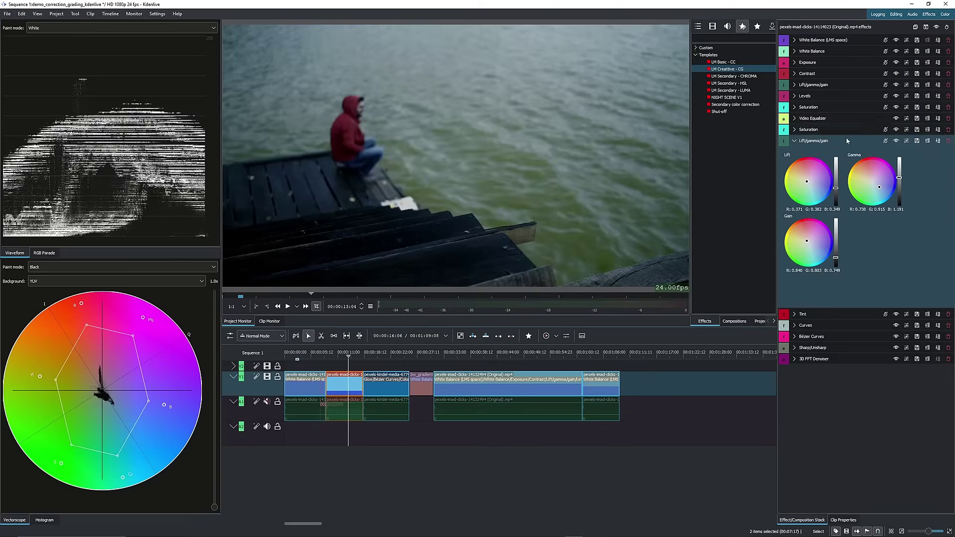
left_click(337, 359)
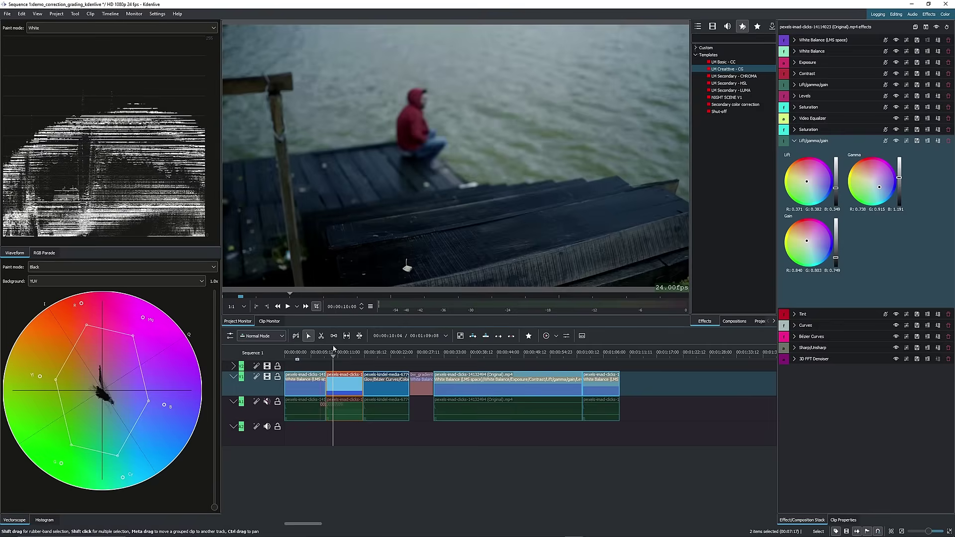
left_click(343, 358)
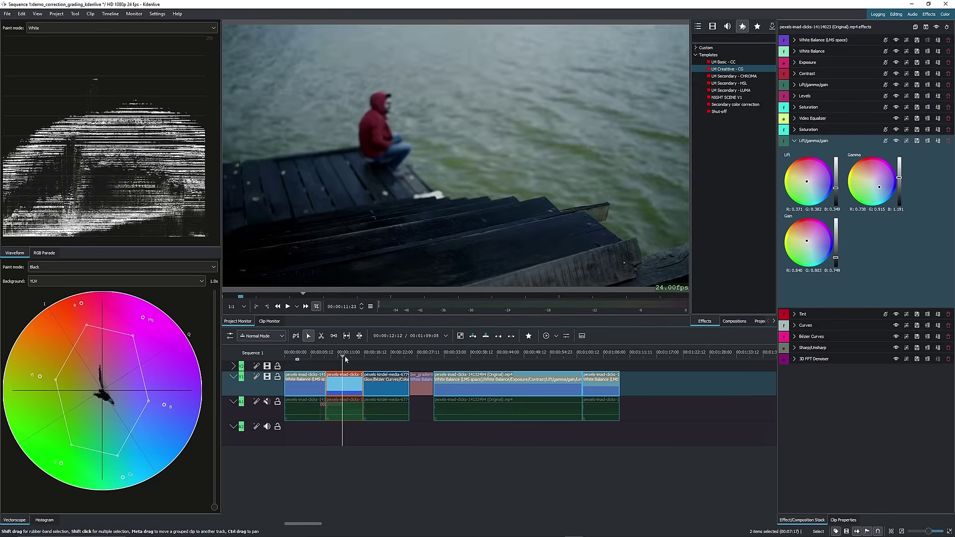
left_click(794, 141)
Step: Map black to a very dark teal, #0e1918, in the Tint effect
left_click(795, 151)
left_click(903, 165)
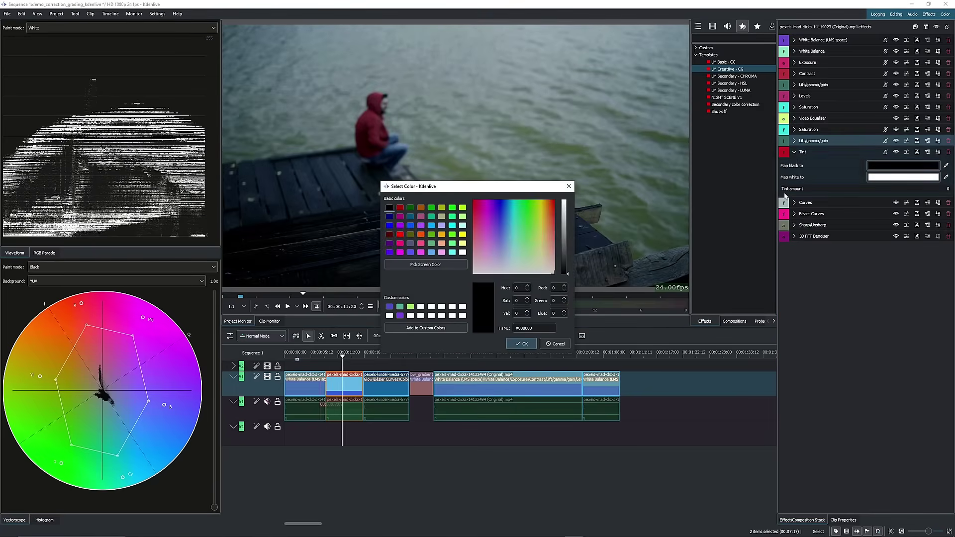
left_click(503, 221)
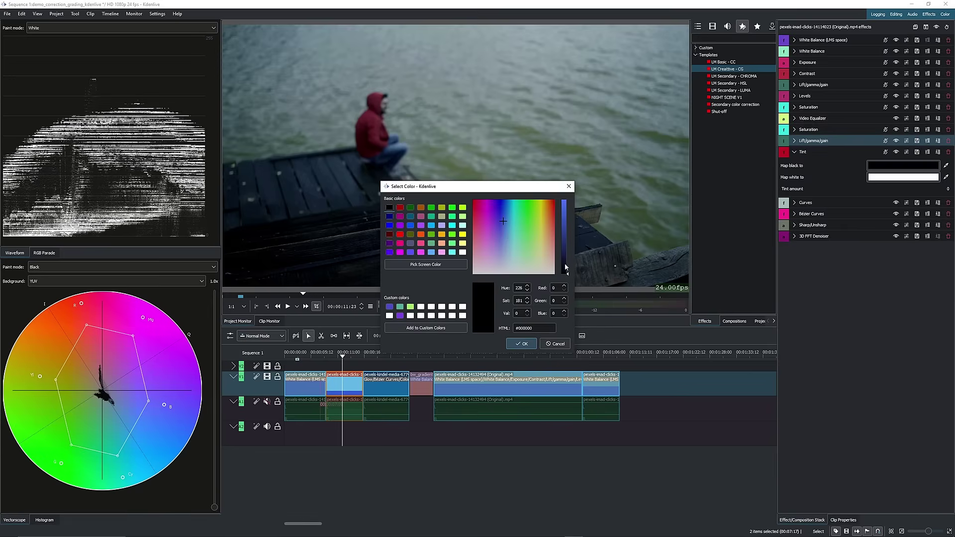
left_click(566, 264)
left_click(508, 240)
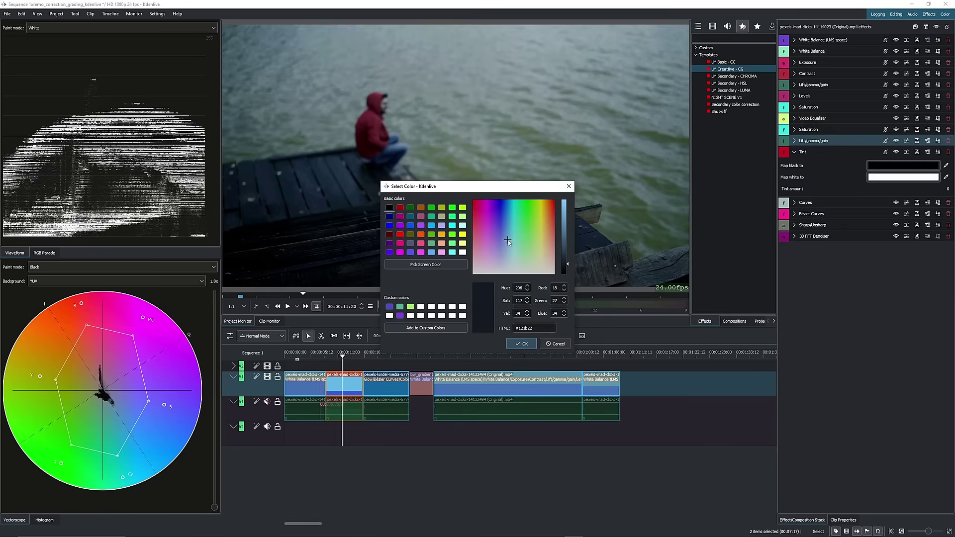
left_click(513, 242)
left_click(533, 343)
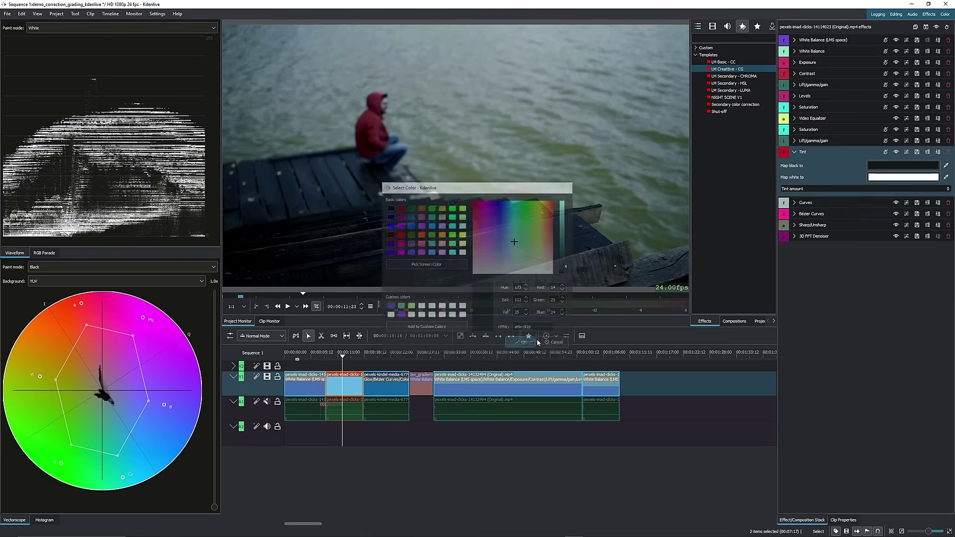
Step: Map white to a pale cyan in the Tint effect
left_click(877, 178)
left_click(512, 243)
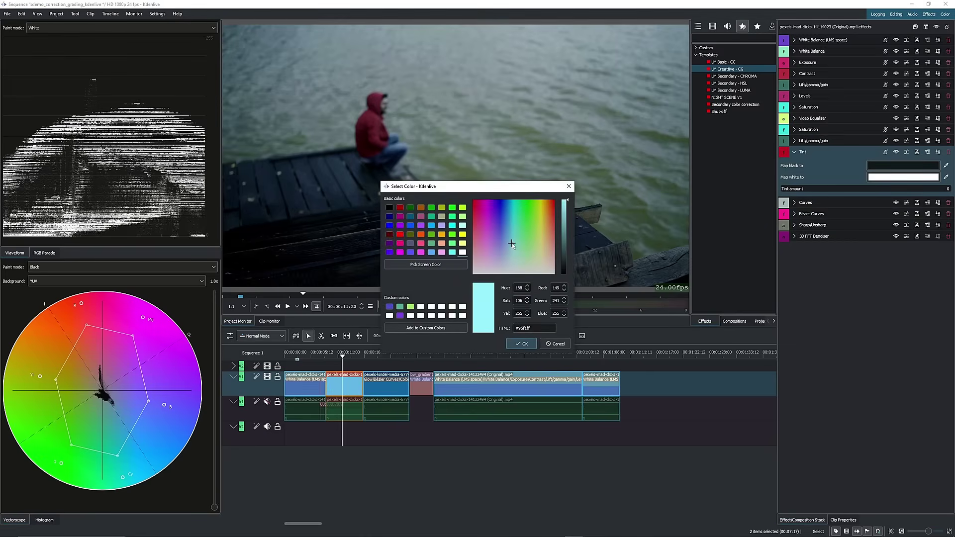
left_click_drag(512, 251, 511, 252)
left_click(521, 343)
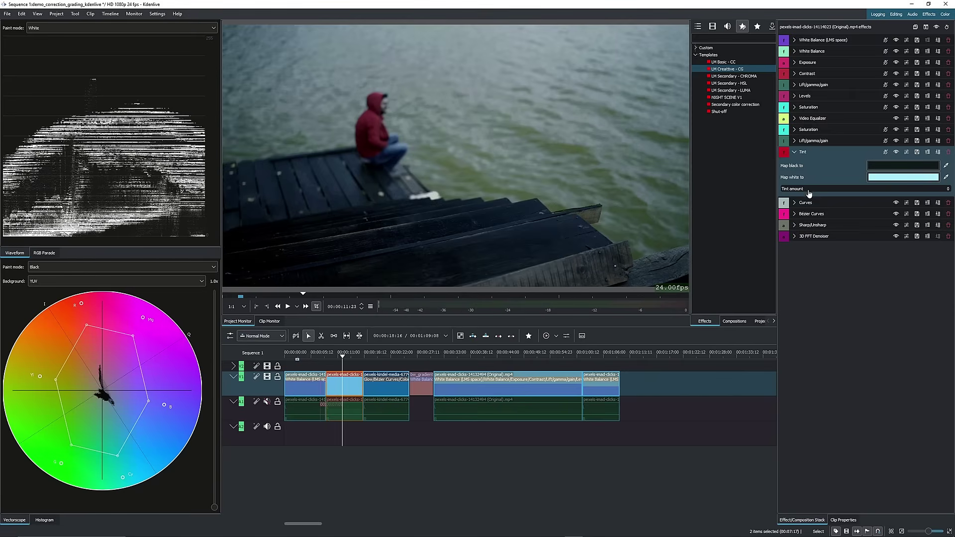
Step: Try different Tint amounts on the pier clip and settle on 446
left_click_drag(810, 193, 822, 197)
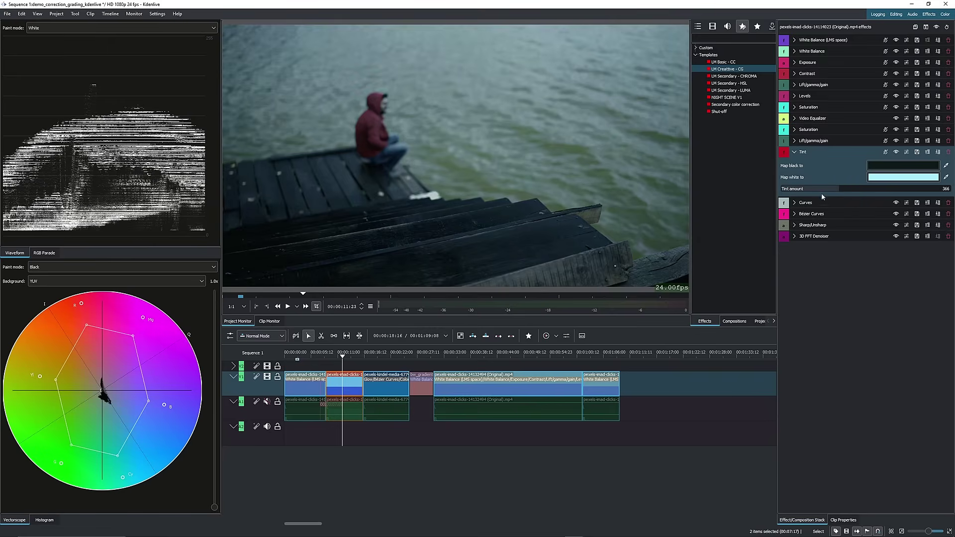
left_click(838, 189)
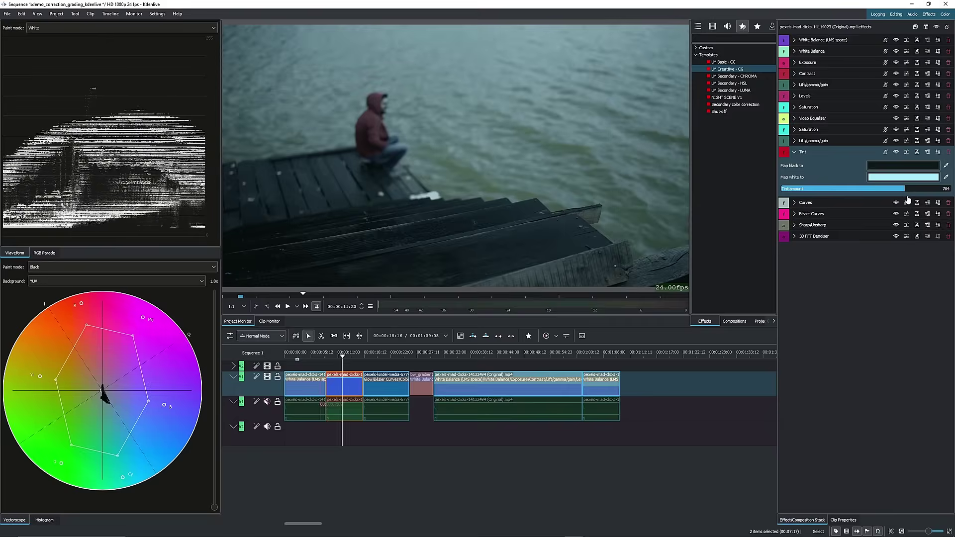
left_click_drag(843, 191, 863, 194)
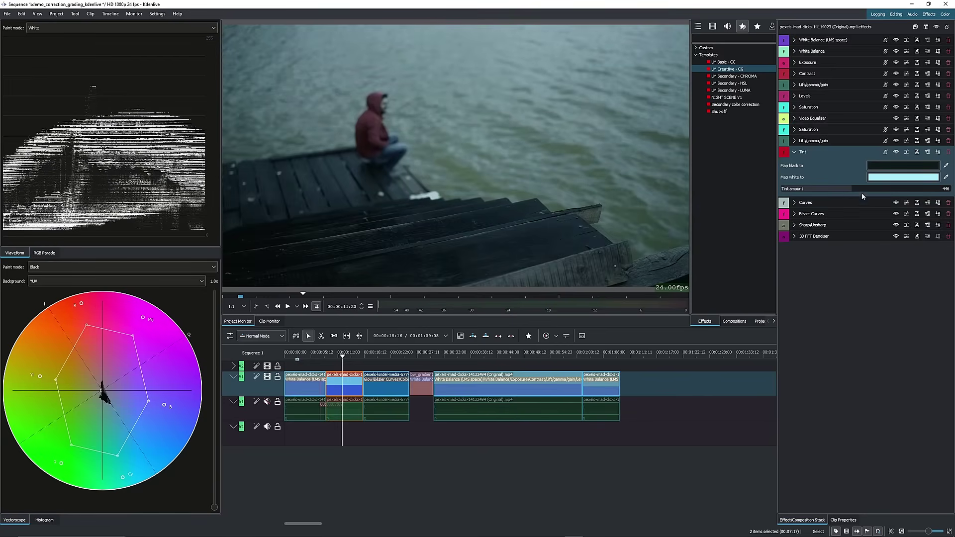
Step: Compare the pier clip with and without the Tint effect, and look over the Curves effect
left_click(895, 152)
left_click(897, 154)
left_click(897, 154)
left_click(897, 154)
left_click(795, 151)
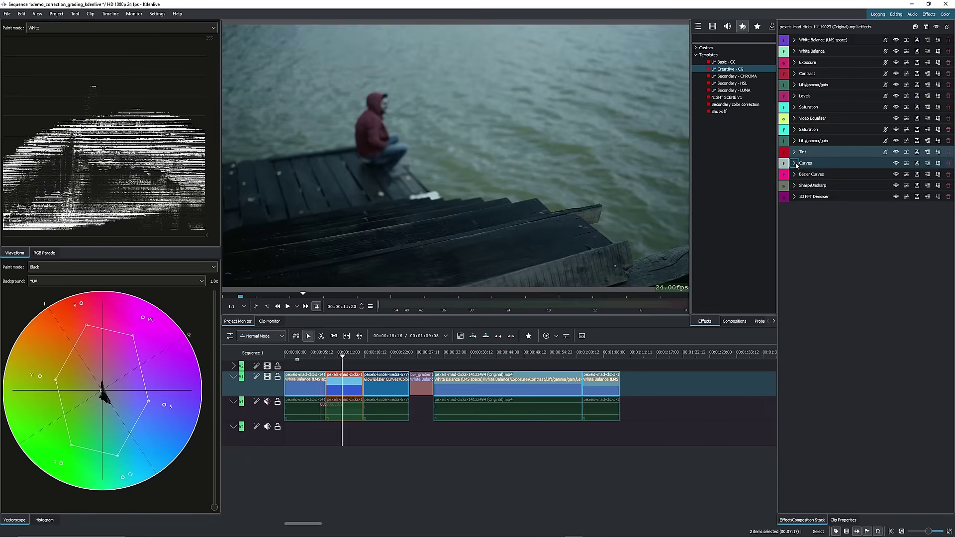
left_click(795, 164)
left_click(795, 163)
Step: Shape the RGB curve in Bézier Curves with a shadow point and a raised highlight point at about In 0.724, Out 0.779
left_click(794, 174)
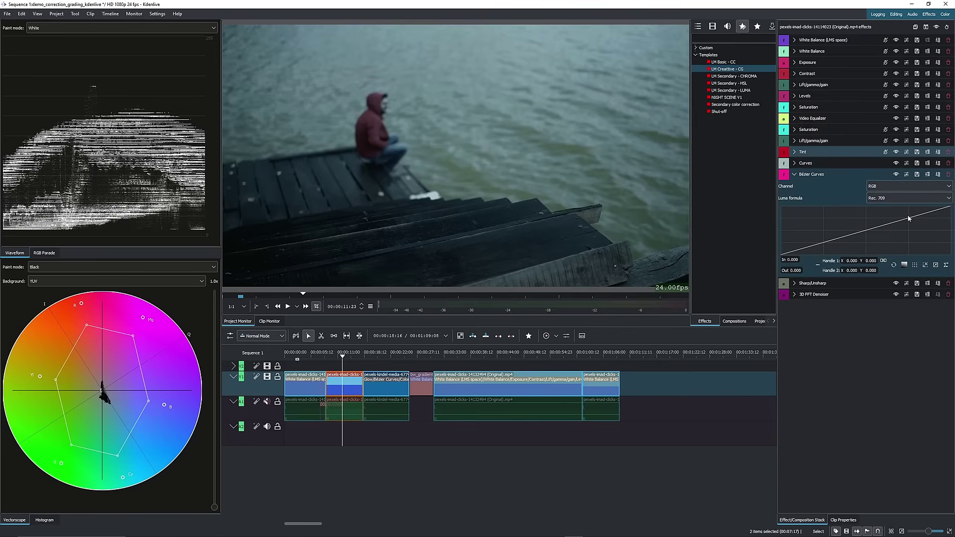
left_click_drag(909, 219, 904, 216)
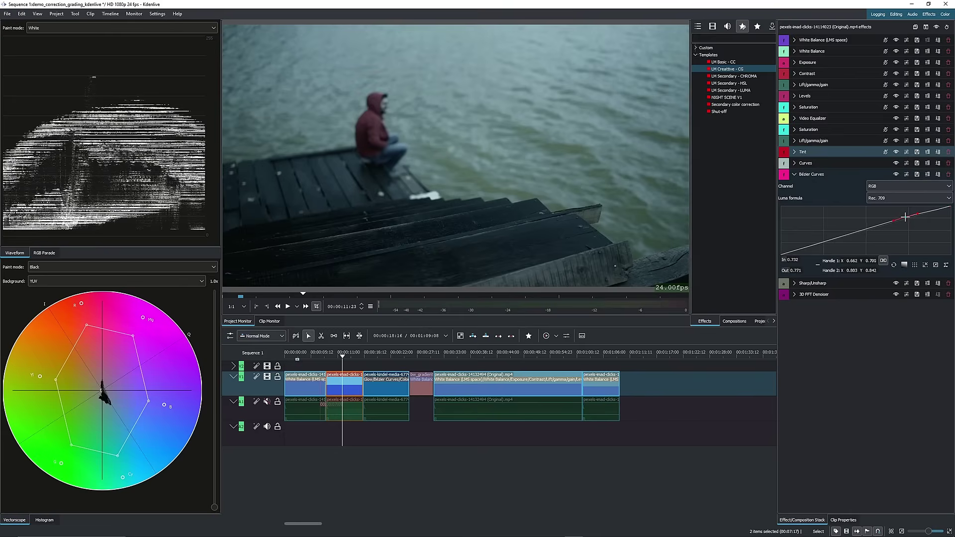
left_click_drag(825, 246, 827, 242)
left_click_drag(904, 218, 903, 214)
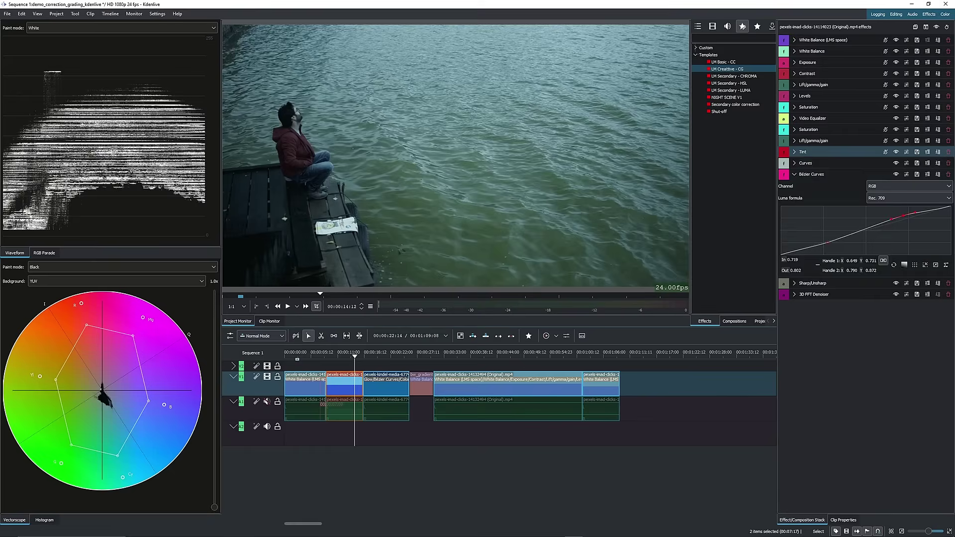
left_click(896, 175)
left_click(896, 175)
left_click_drag(903, 215, 904, 217)
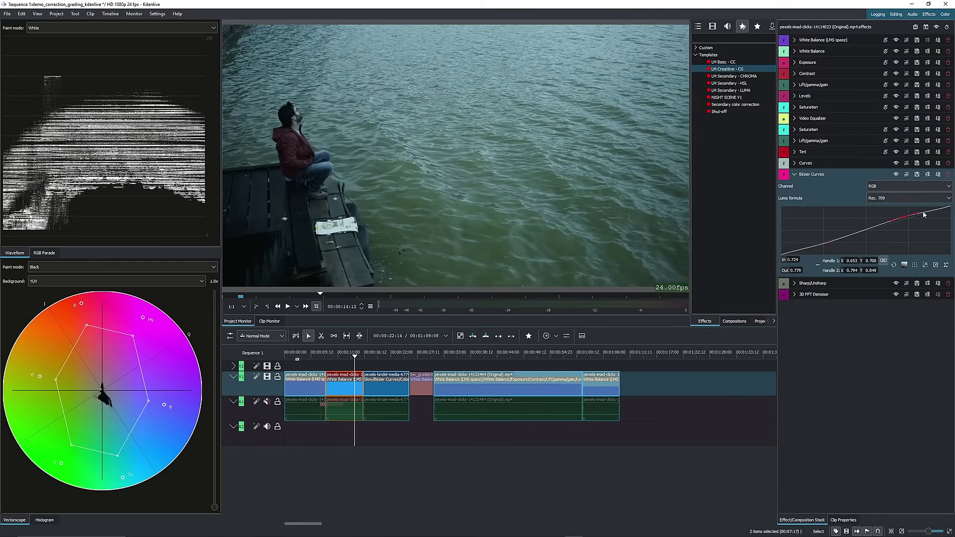
left_click(795, 174)
Step: Set the luma strength to 0.23 in the Sharp/Unsharp effect
left_click(794, 186)
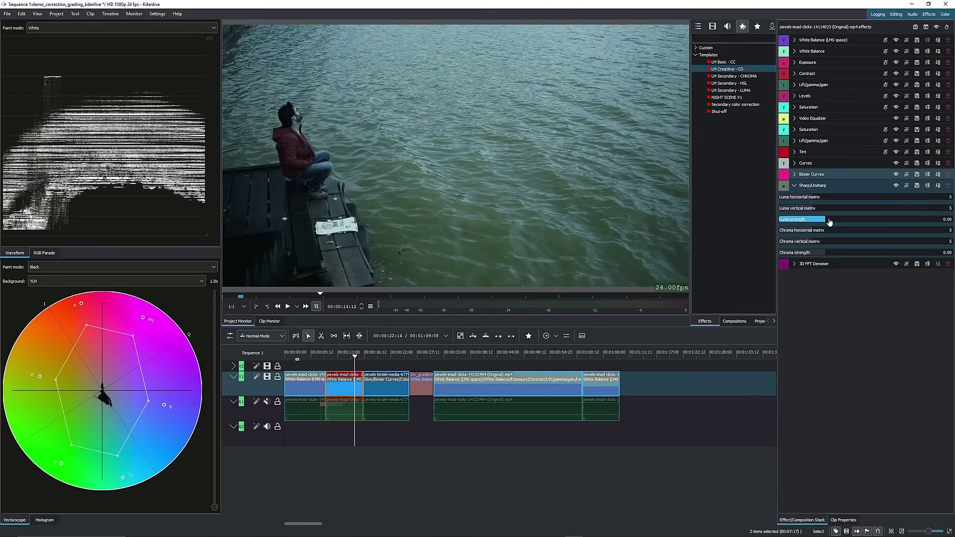
left_click_drag(827, 223, 833, 223)
scroll(834, 224, "down", 2)
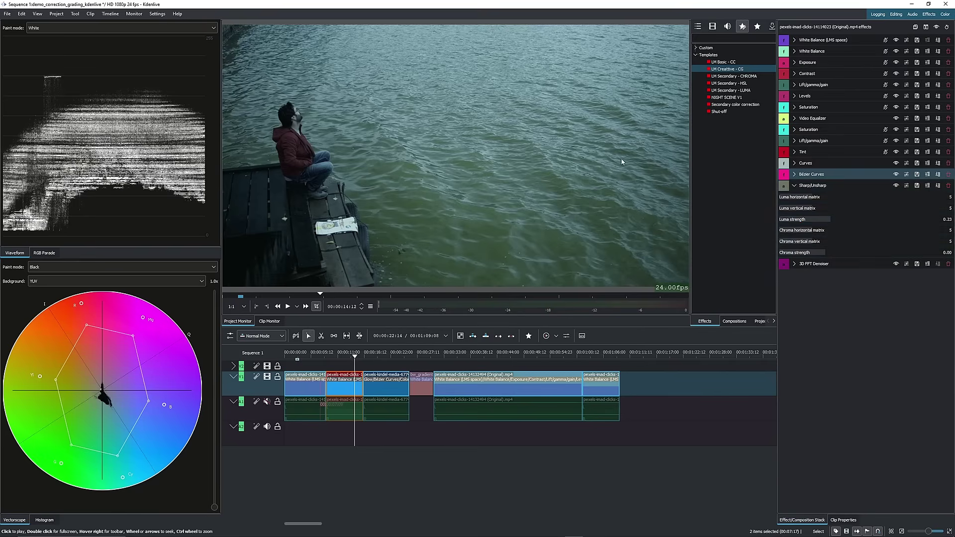
Step: Examine the seated man in close-up to judge the Sharp/Unsharp effect on the pier clip
left_click(675, 48)
left_click(674, 49)
left_click(675, 48)
left_click(675, 48)
left_click(675, 48)
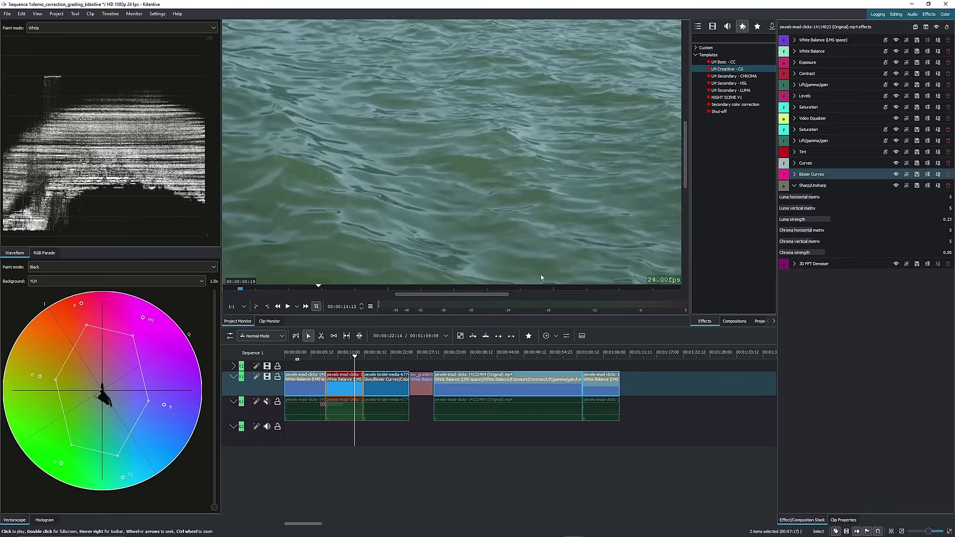
scroll(507, 296, "up", 5)
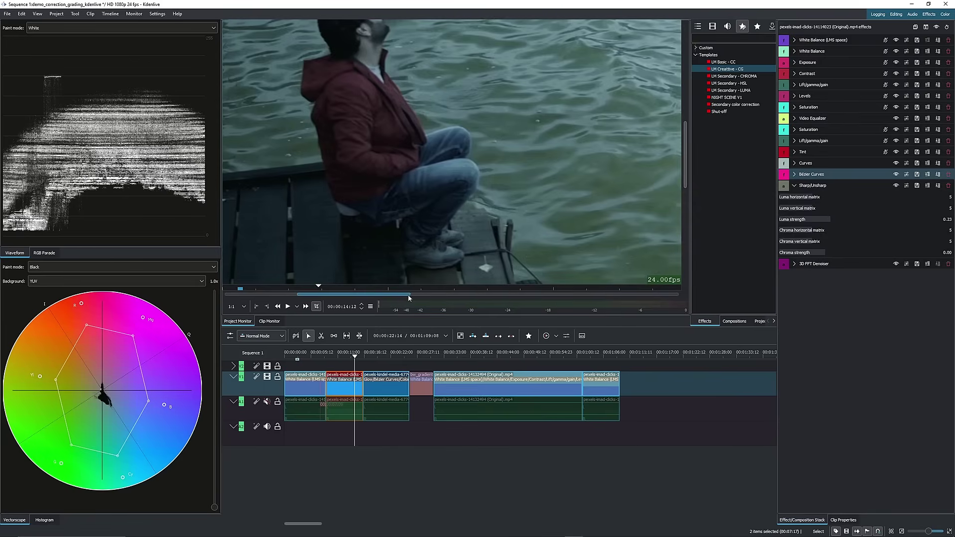
left_click_drag(689, 167, 686, 145)
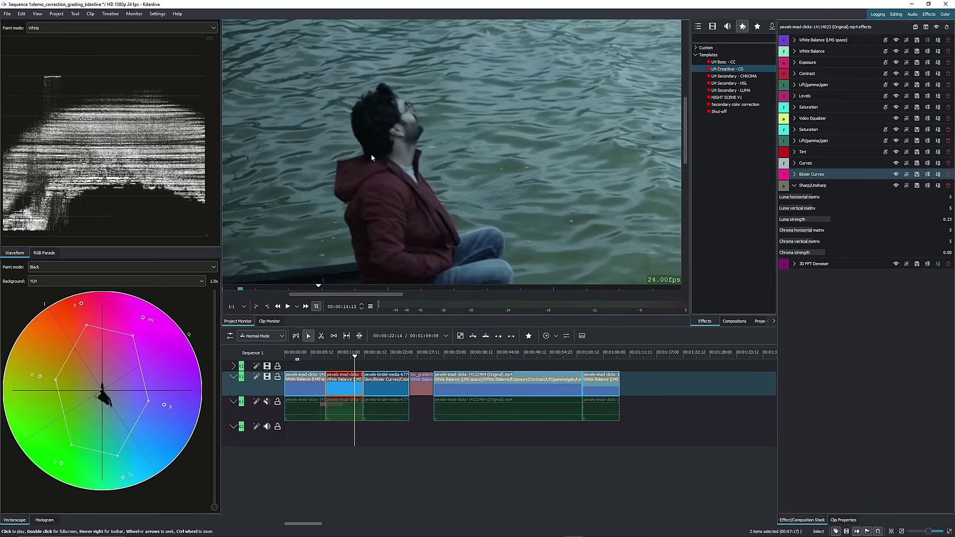
left_click_drag(401, 144, 440, 143)
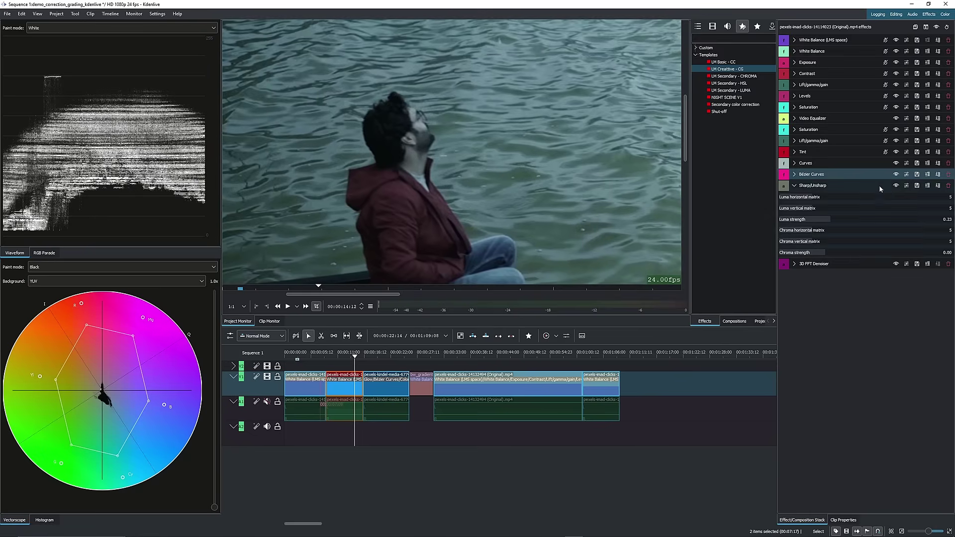
left_click(896, 188)
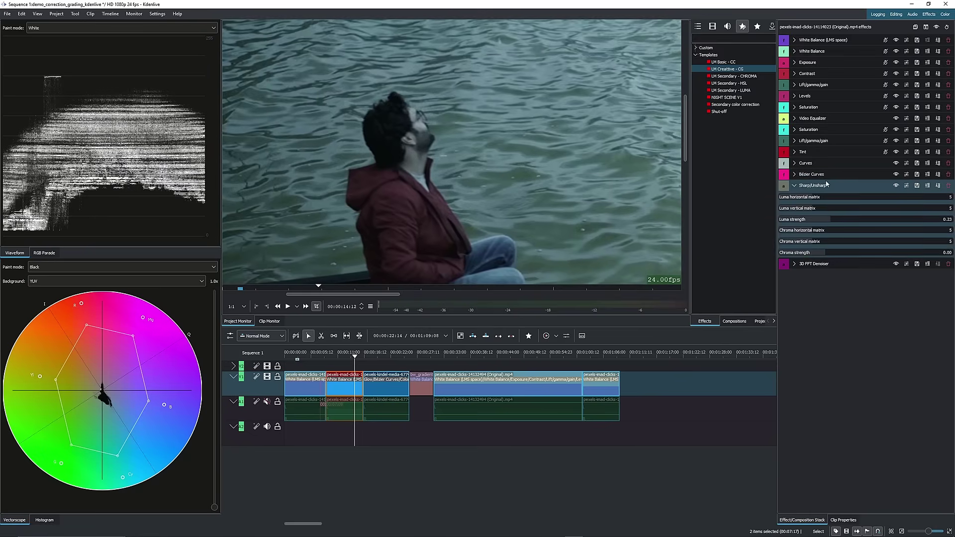
Step: Compare the close-up with and without the 3D FFT Denoiser, and return the preview to the full frame
left_click(896, 265)
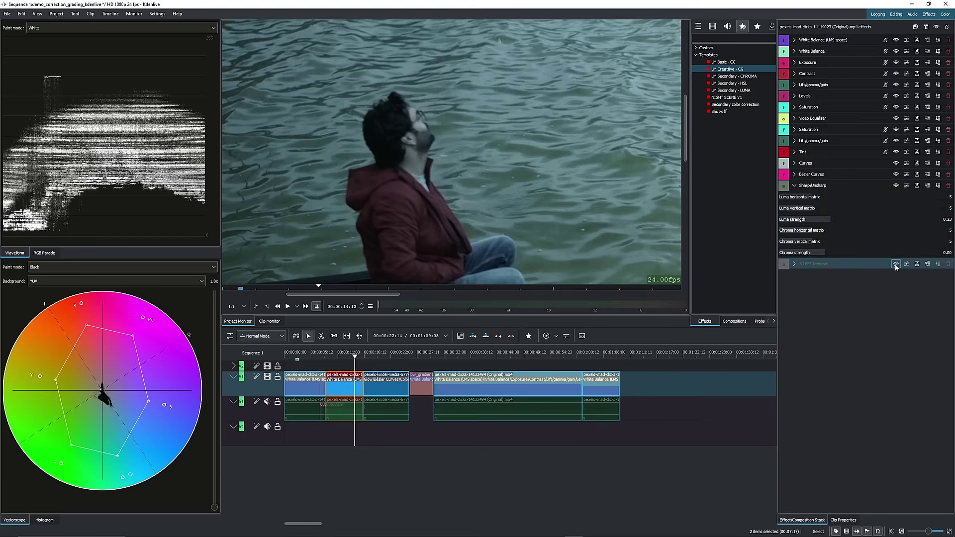
left_click(896, 264)
left_click(795, 186)
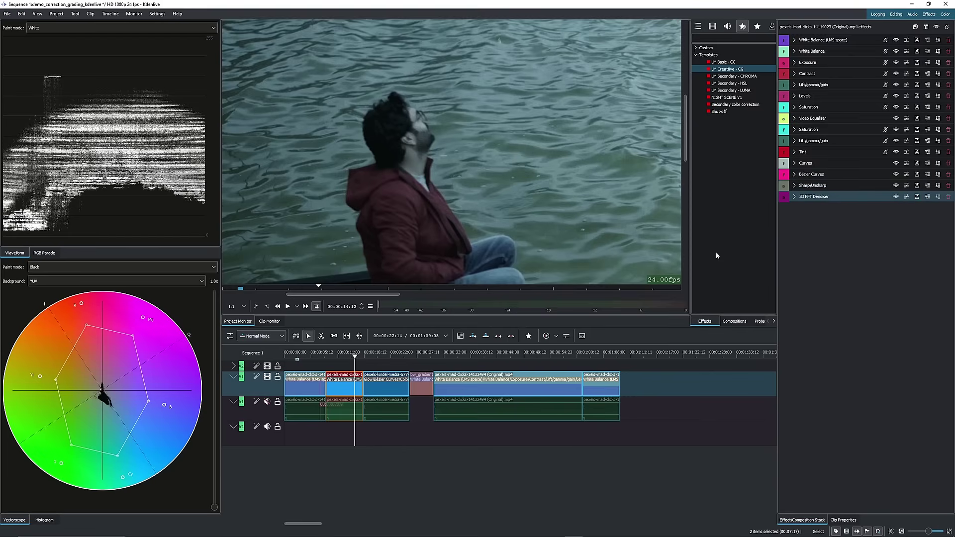
scroll(435, 194, "up", 3)
scroll(435, 194, "down", 1)
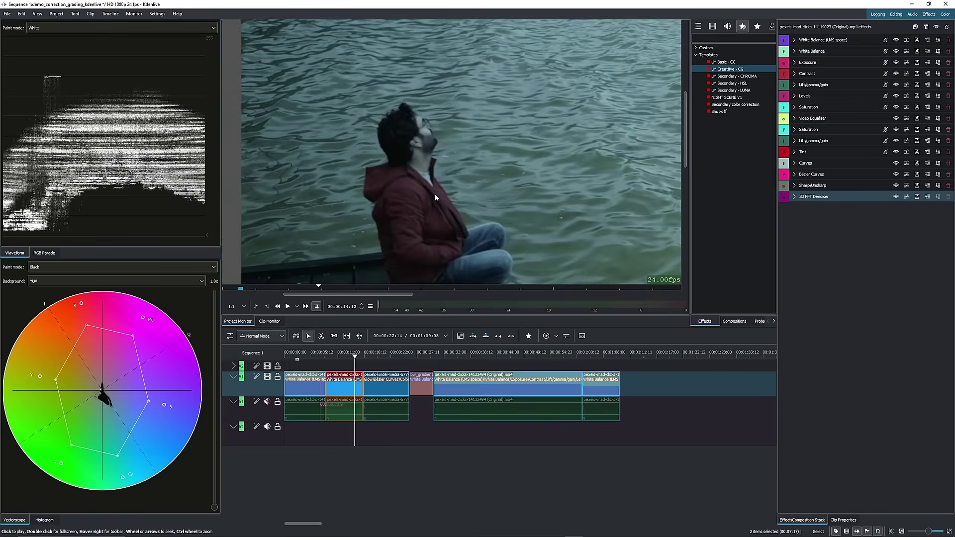
scroll(435, 197, "down", 1)
scroll(435, 198, "down", 3)
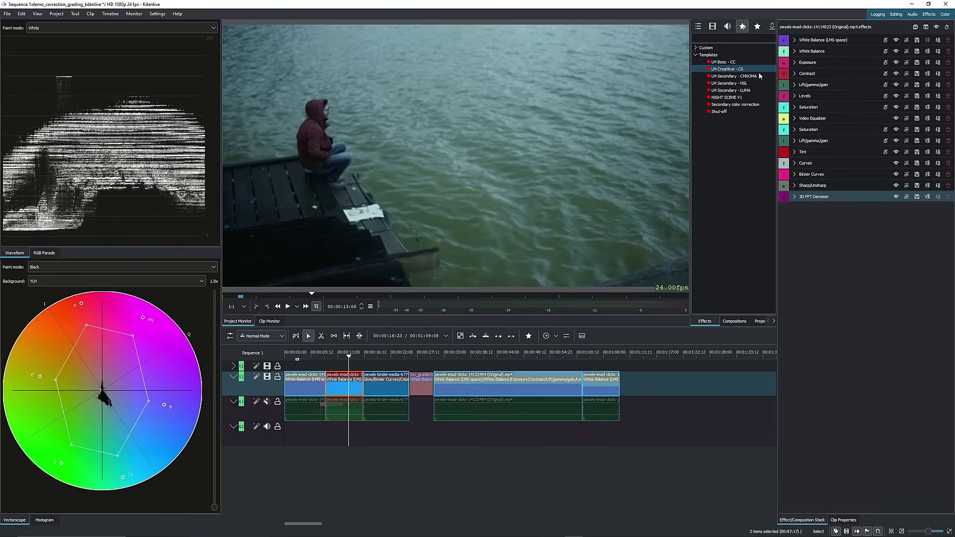
Step: Find the Vignette effect, add it to the end of the pier clip's effect stack and disable its keyframes
left_click(712, 27)
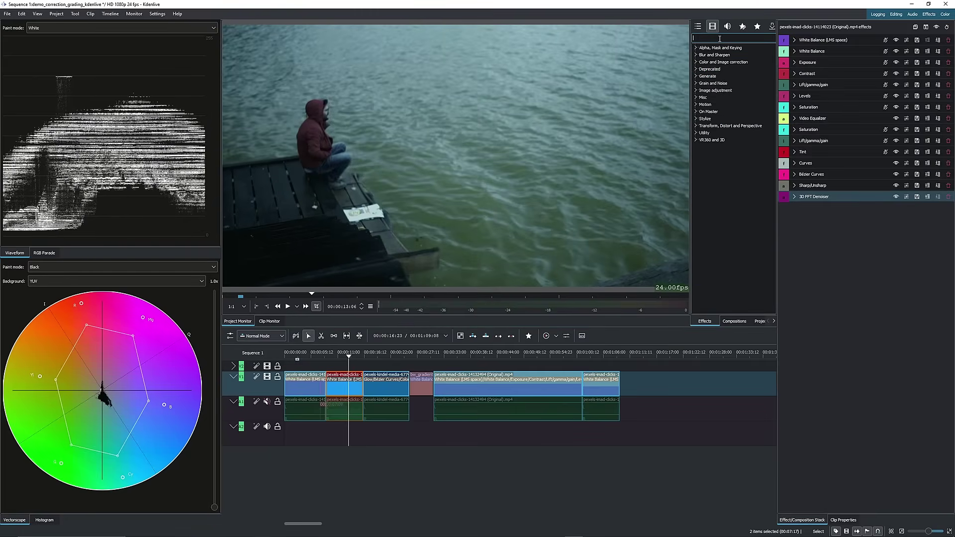
left_click(720, 38)
type("vign")
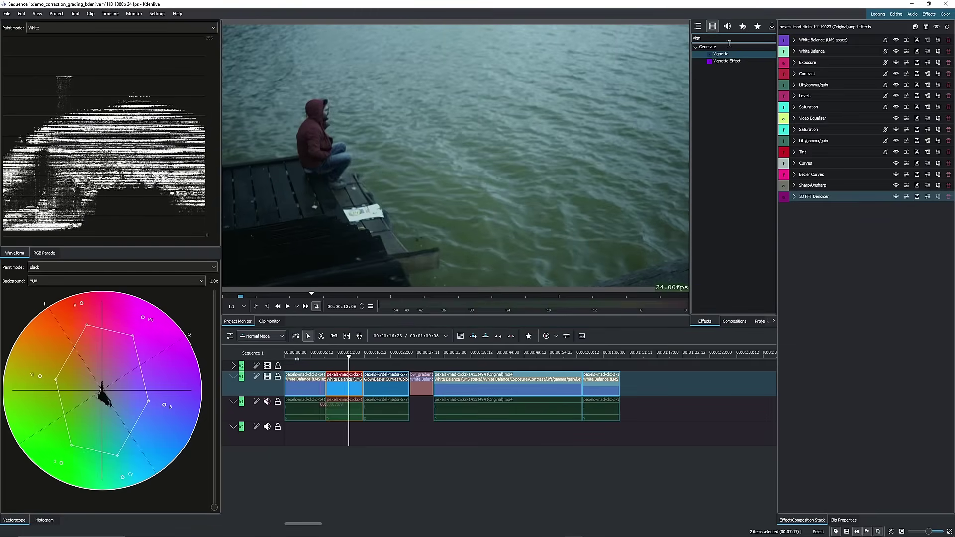
left_click_drag(721, 54, 876, 224)
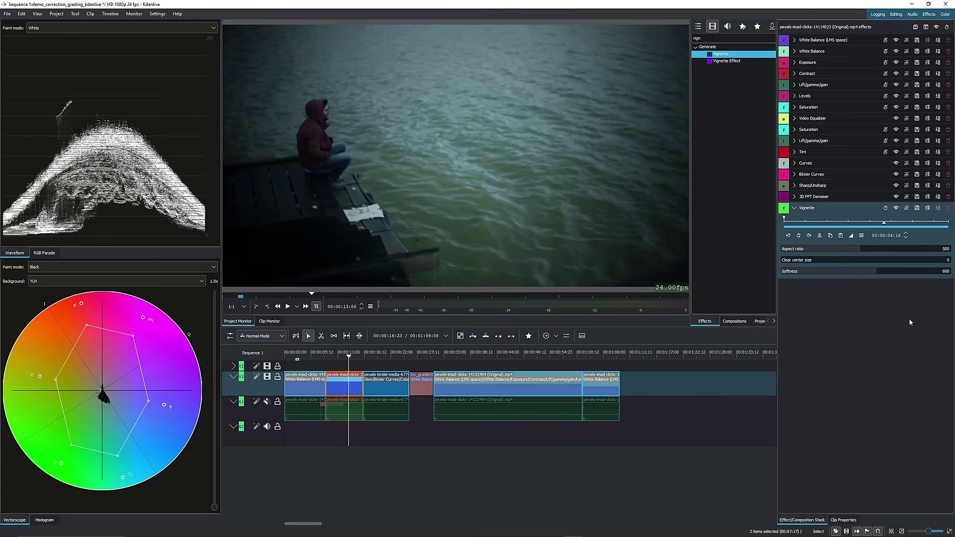
left_click(886, 208)
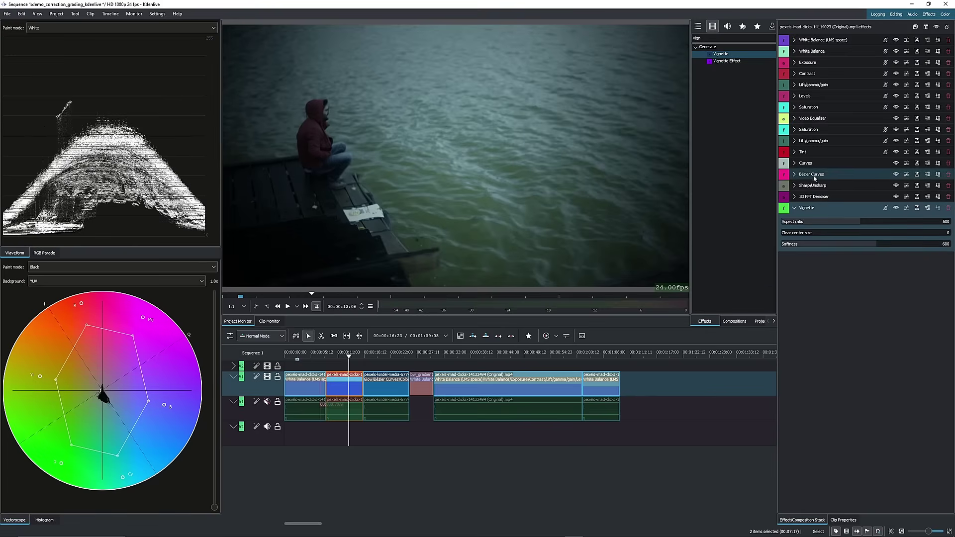
Step: Set the Vignette's aspect ratio to 263 and try a clear center size of 0 with a softness of 329
left_click(808, 234)
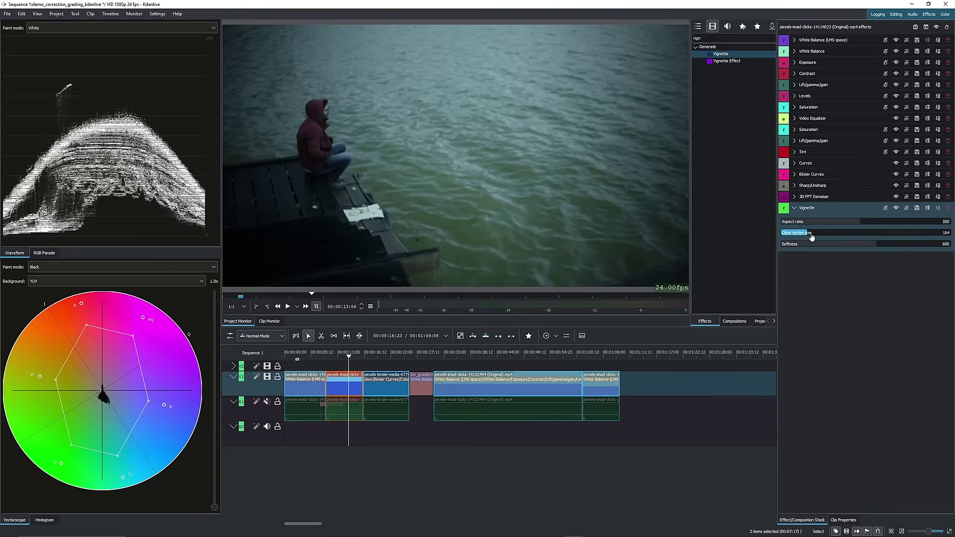
left_click(837, 223)
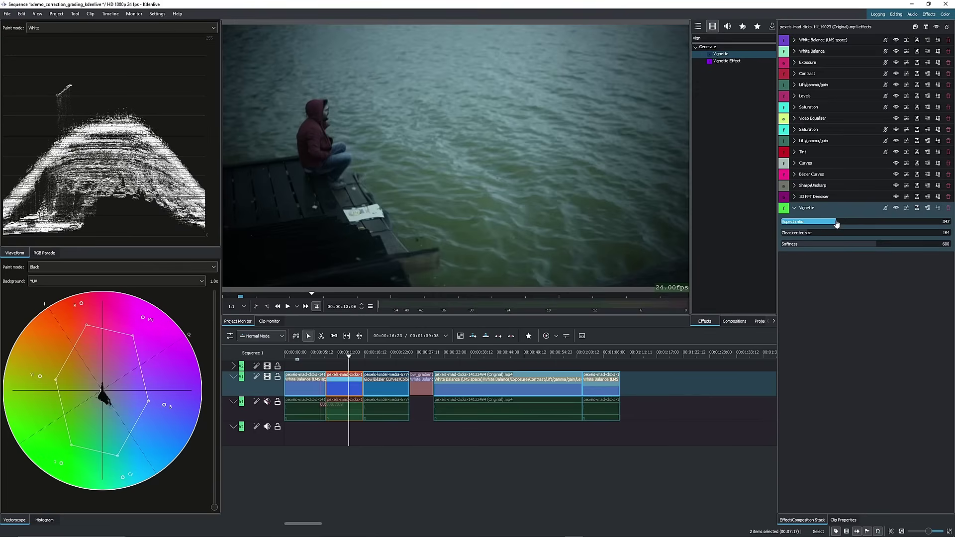
left_click_drag(837, 224, 824, 223)
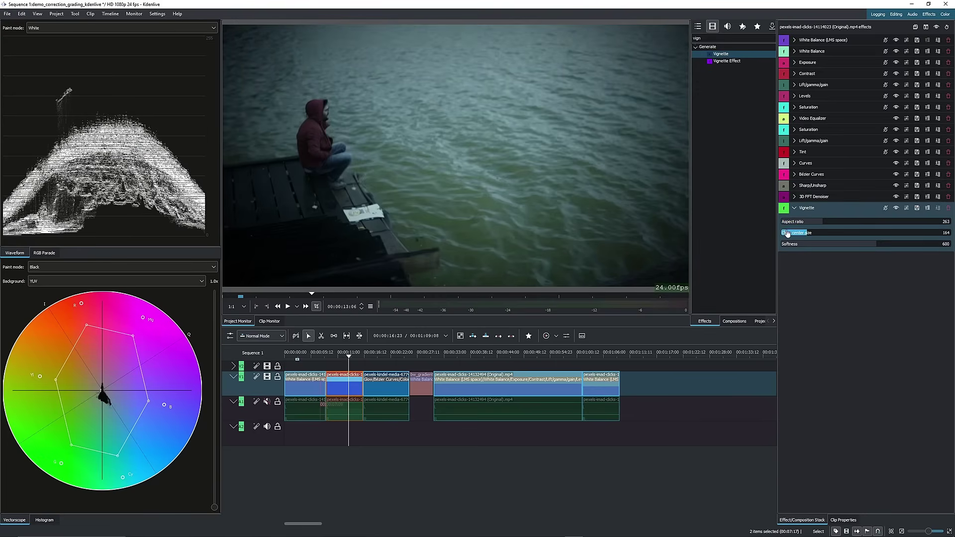
left_click(787, 234)
left_click_drag(866, 244, 832, 245)
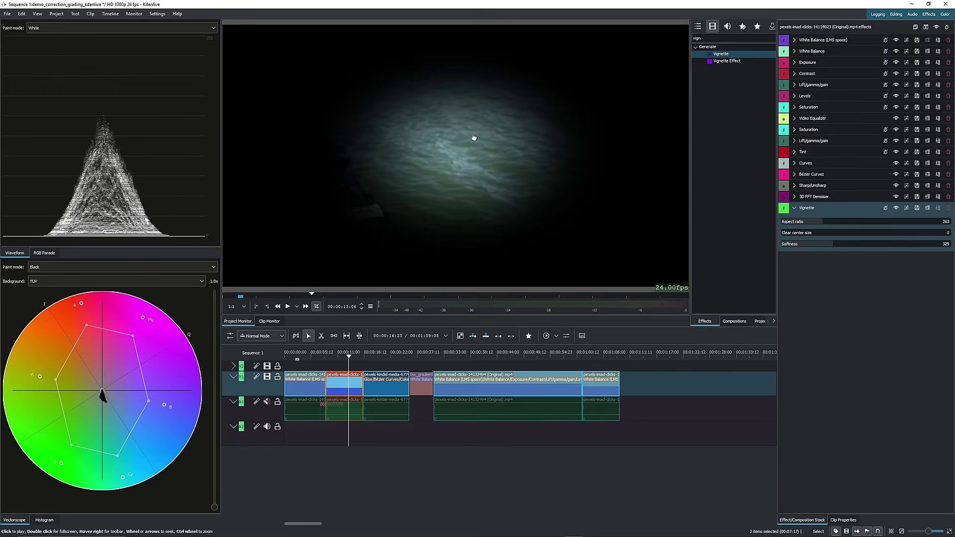
Step: Set the Vignette's clear center size to 305 and its softness to 617
left_click(820, 235)
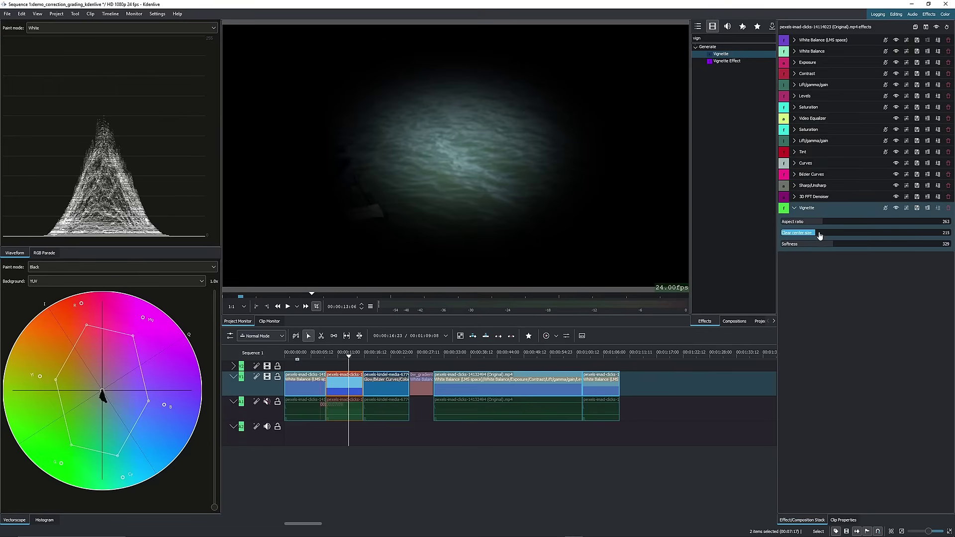
left_click_drag(820, 236, 853, 244)
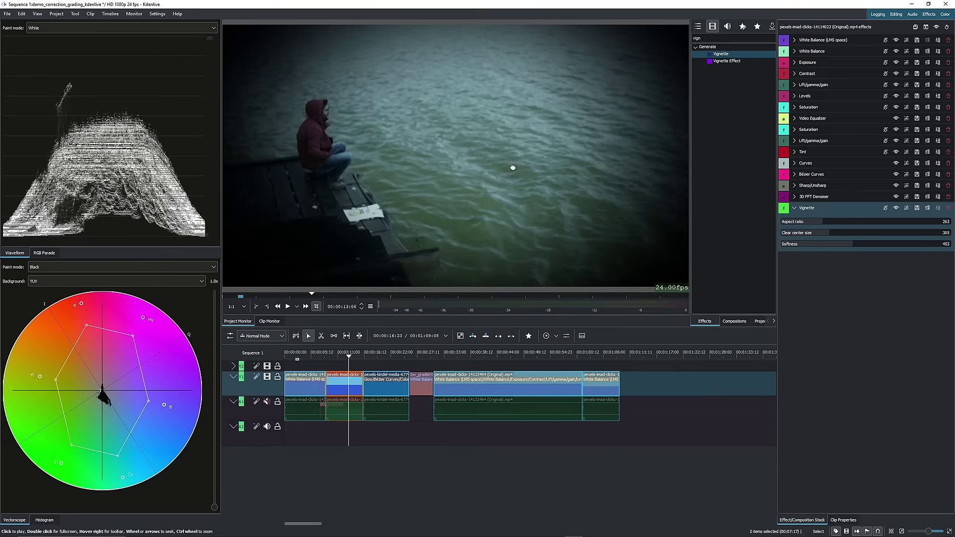
left_click(877, 245)
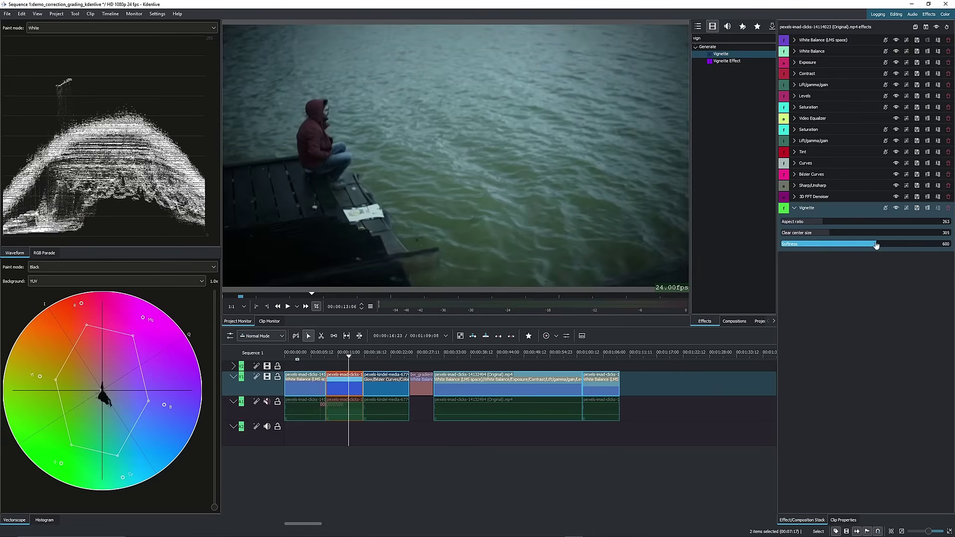
left_click(887, 244)
left_click_drag(887, 246, 882, 248)
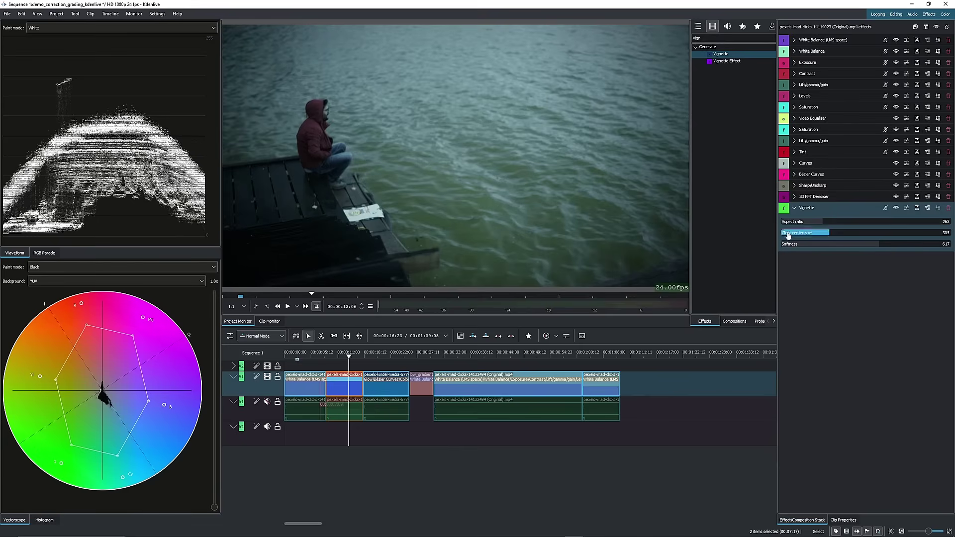
left_click(795, 208)
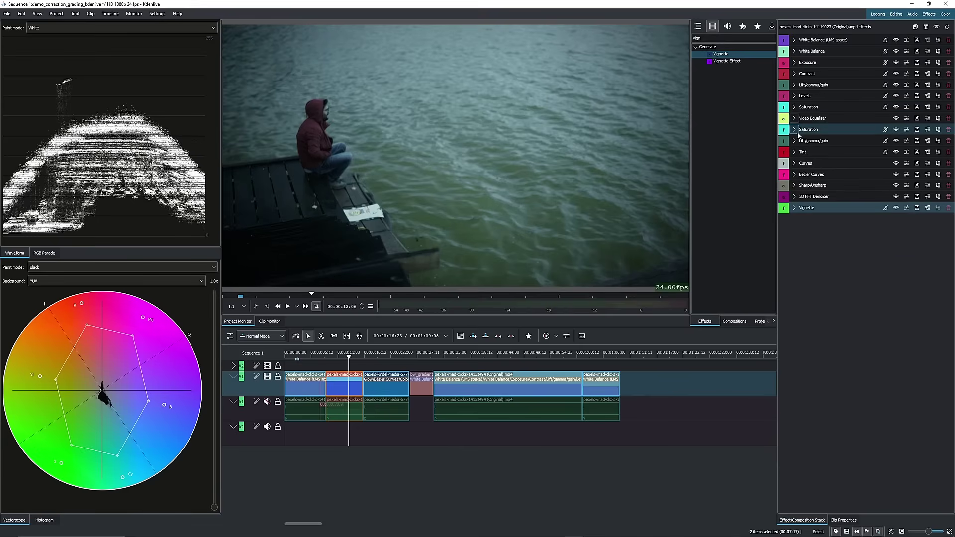
Step: Review the second Lift/gamma/gain effect, search the video effects for "colo", and check the grade at another frame of the clip
left_click(795, 142)
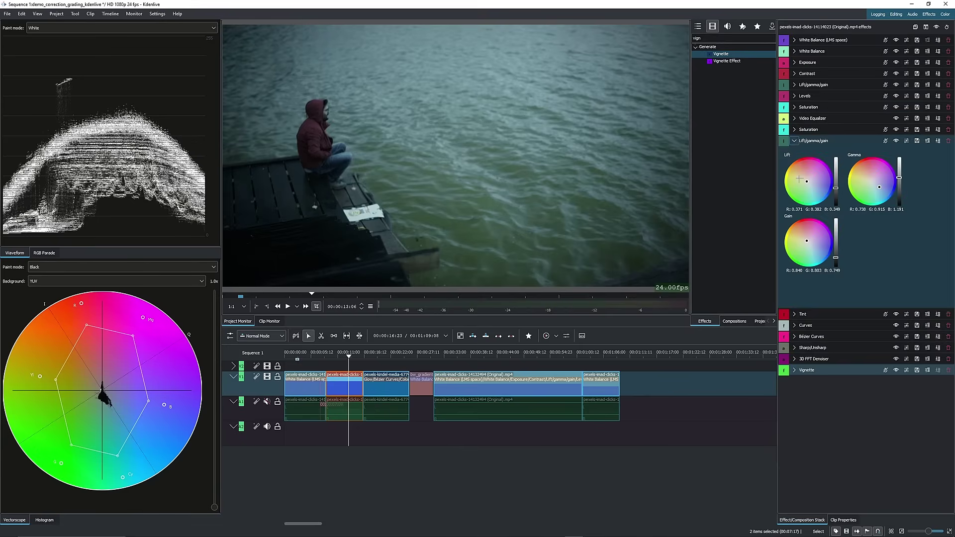
left_click(796, 141)
double_click(718, 39)
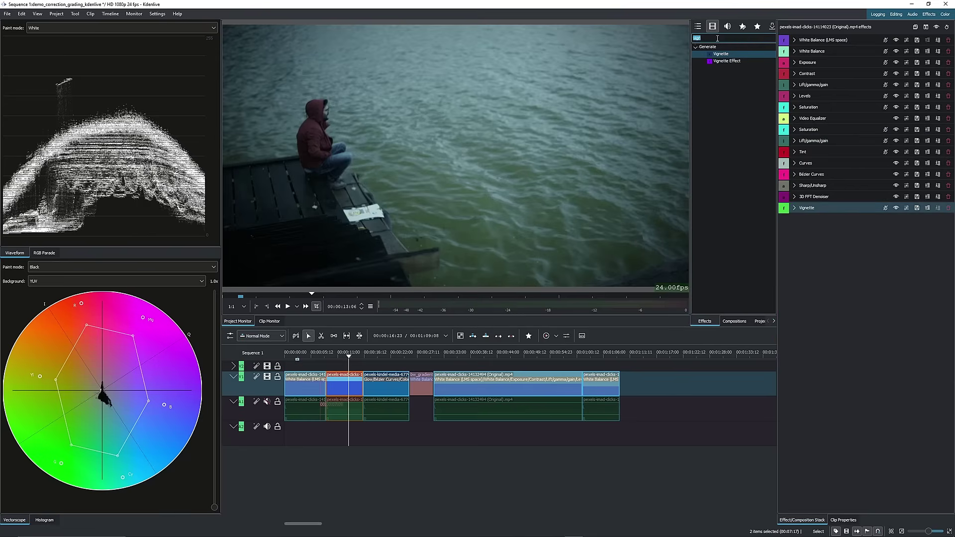
type("colo")
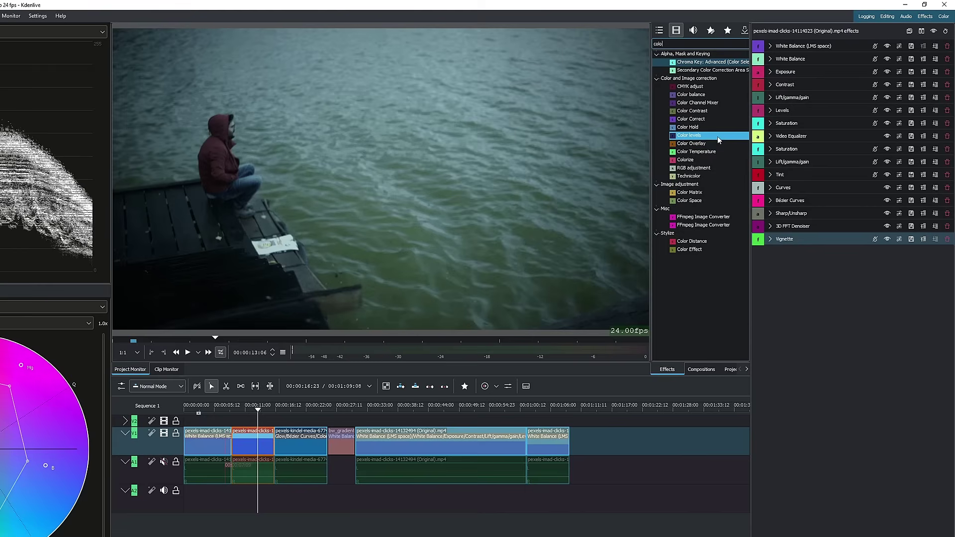
left_click(696, 138)
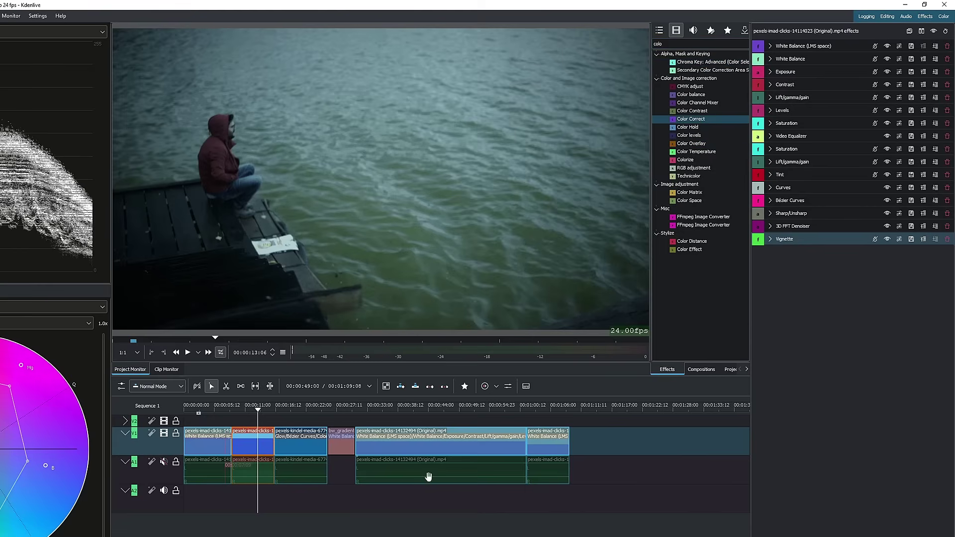
left_click_drag(261, 409, 266, 414)
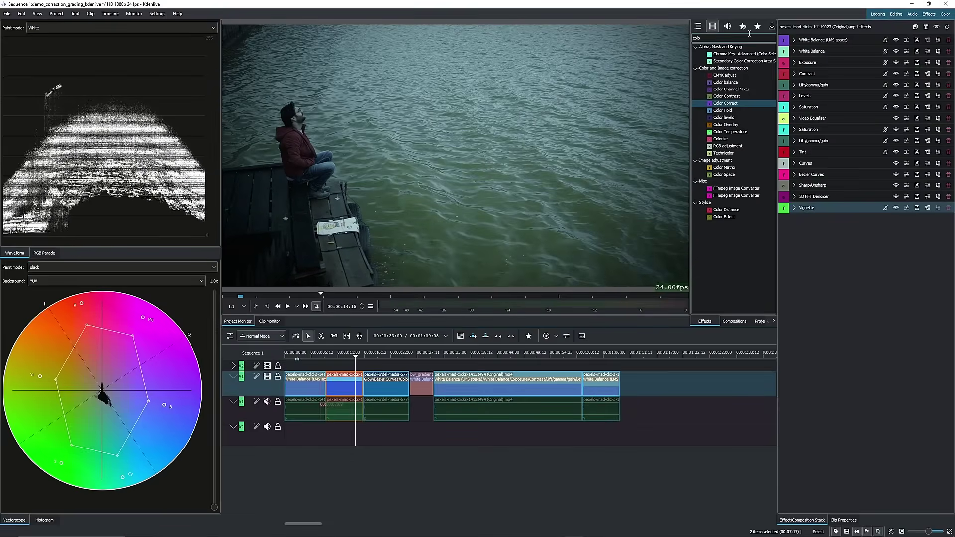
Step: Show the custom effects, clear the "colo" search and browse the full list of saved effect templates
left_click(742, 26)
left_click(711, 54)
left_click(696, 53)
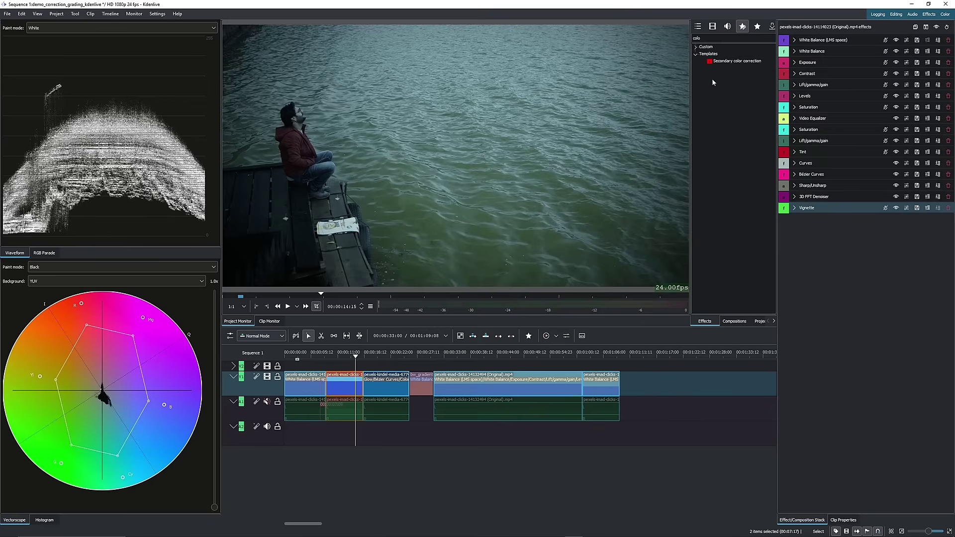
key("BackSpace")
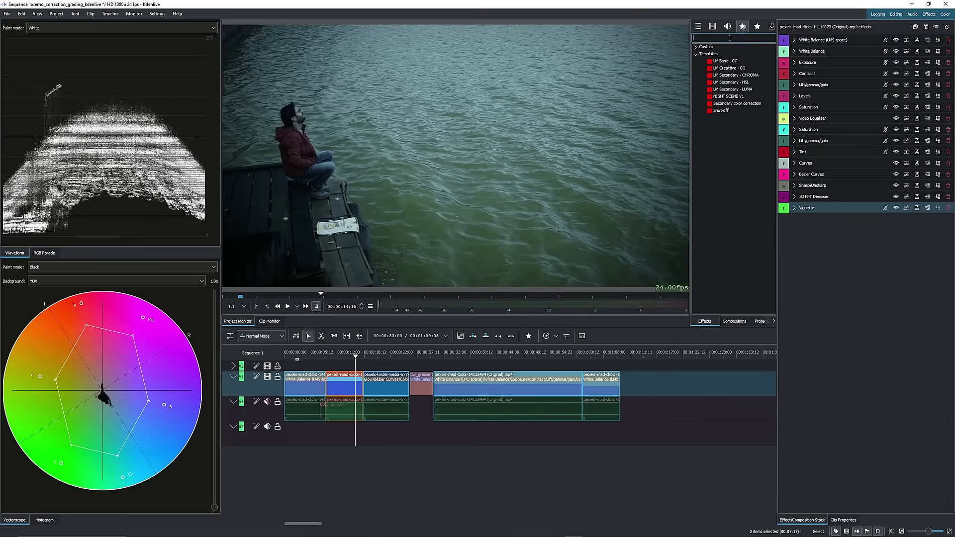
left_click(730, 84)
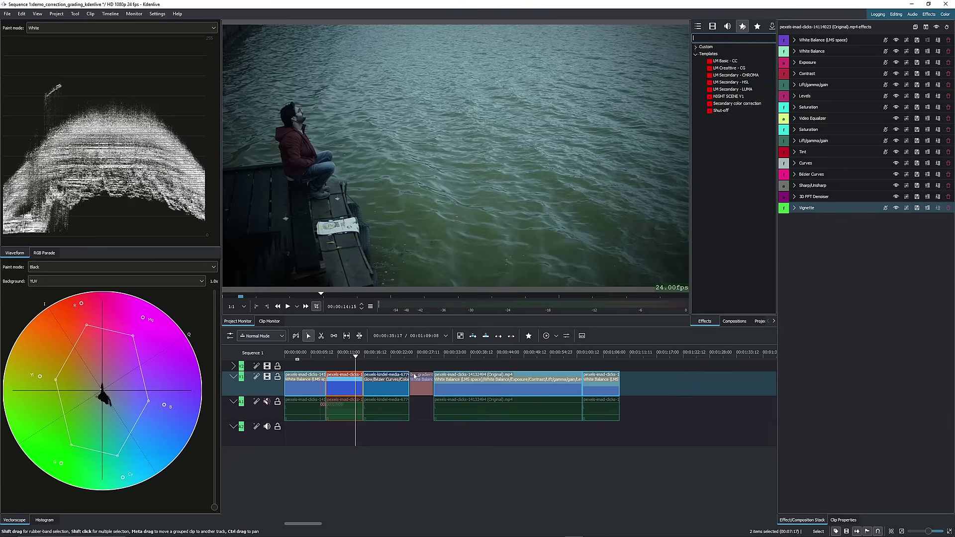
Step: Check the grade at several frames of the pier and office clips, and view the outdoor clip's levels in the Waveform scope
left_click(358, 355)
left_click(350, 355)
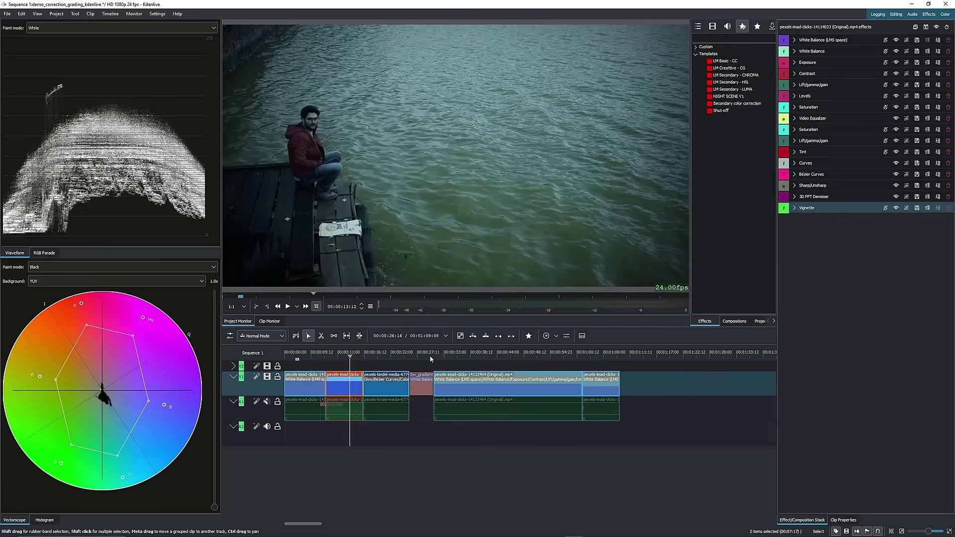
left_click(387, 354)
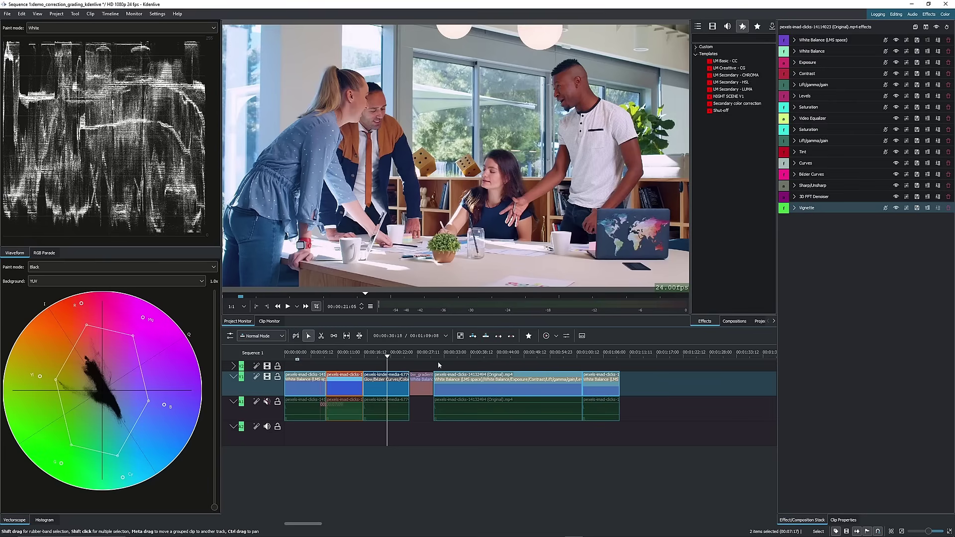
left_click(386, 354)
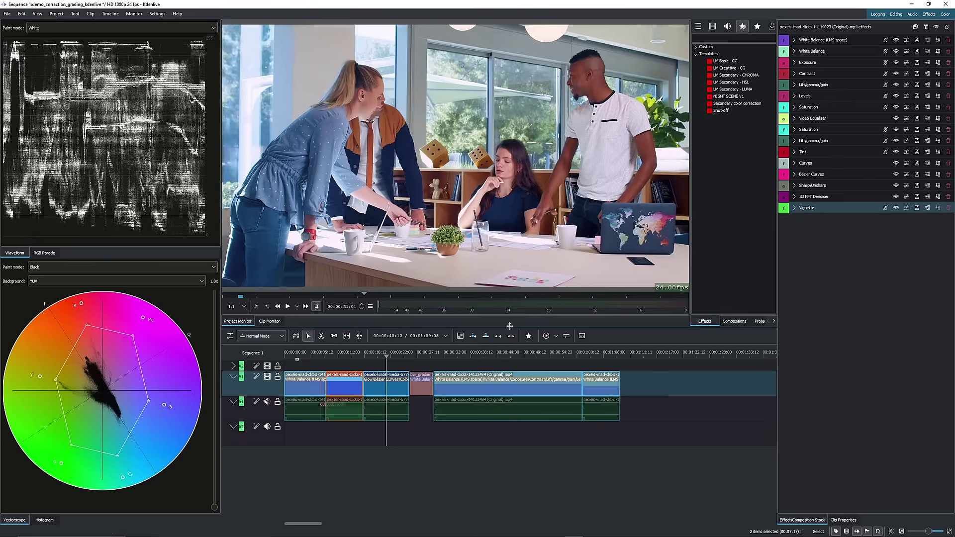
left_click(345, 355)
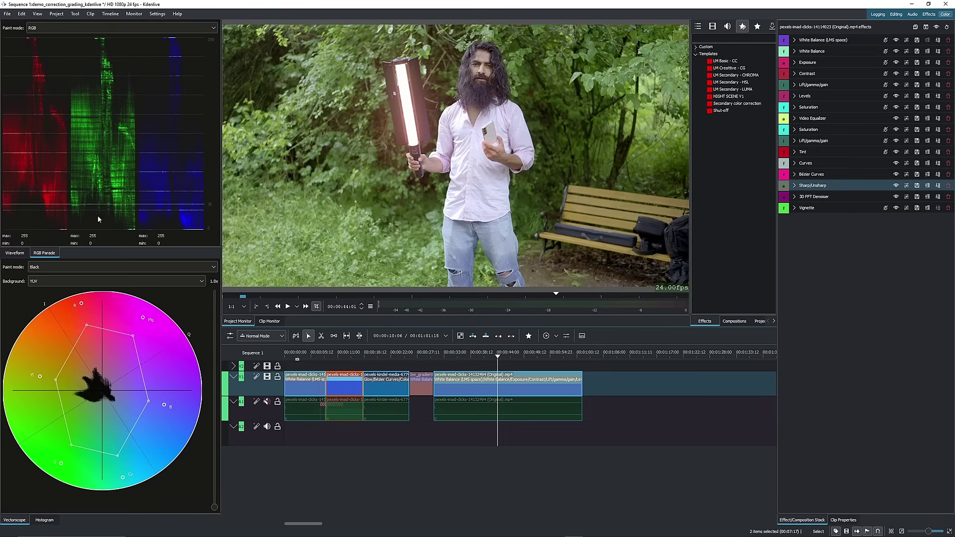
left_click(14, 253)
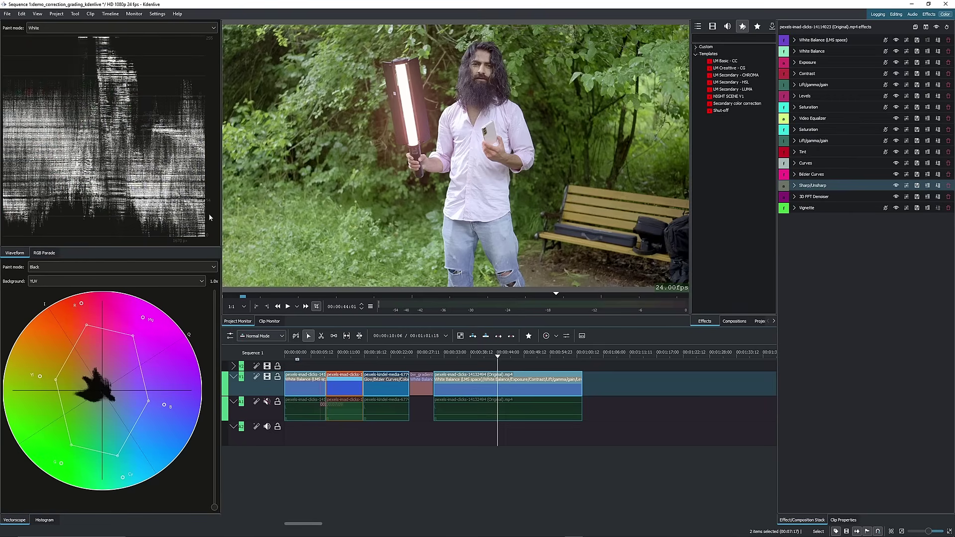